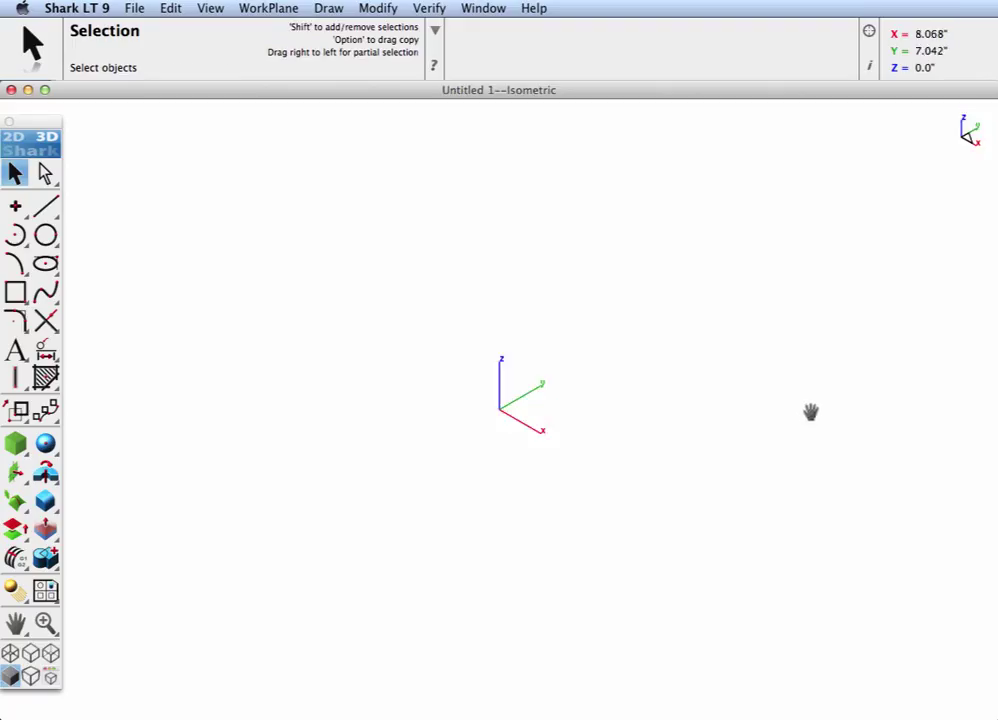
- Create a mesh block from the origin for the sofa base, about 14.6 in long, 8.0 in wide and 2.45 in high
drag(811, 412, 532, 430)
click(15, 443)
click(223, 427)
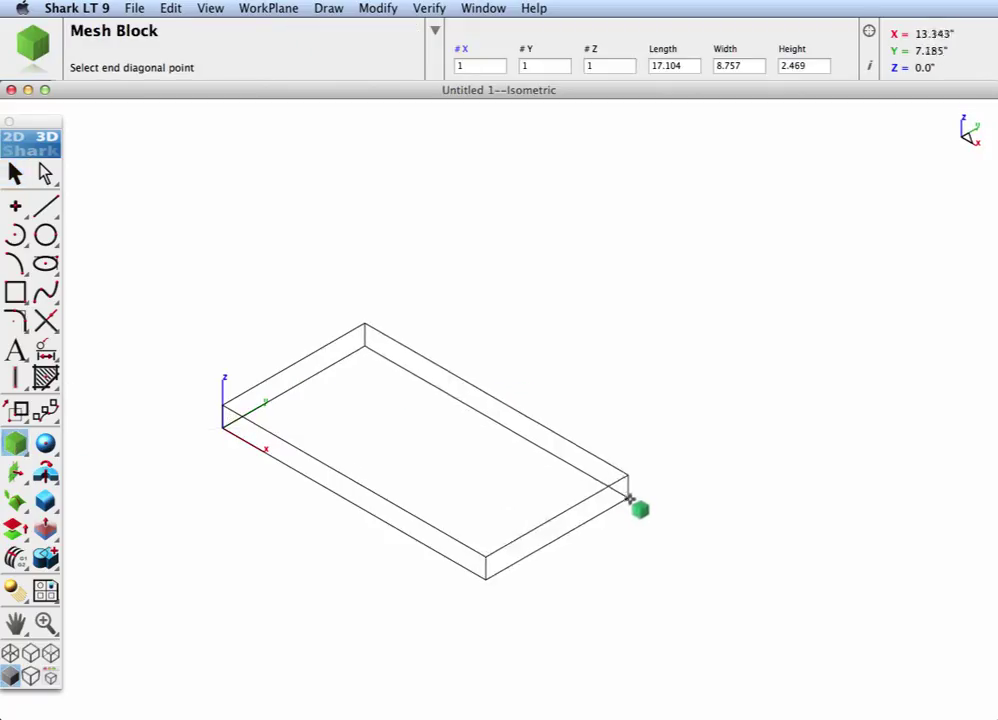
click(669, 505)
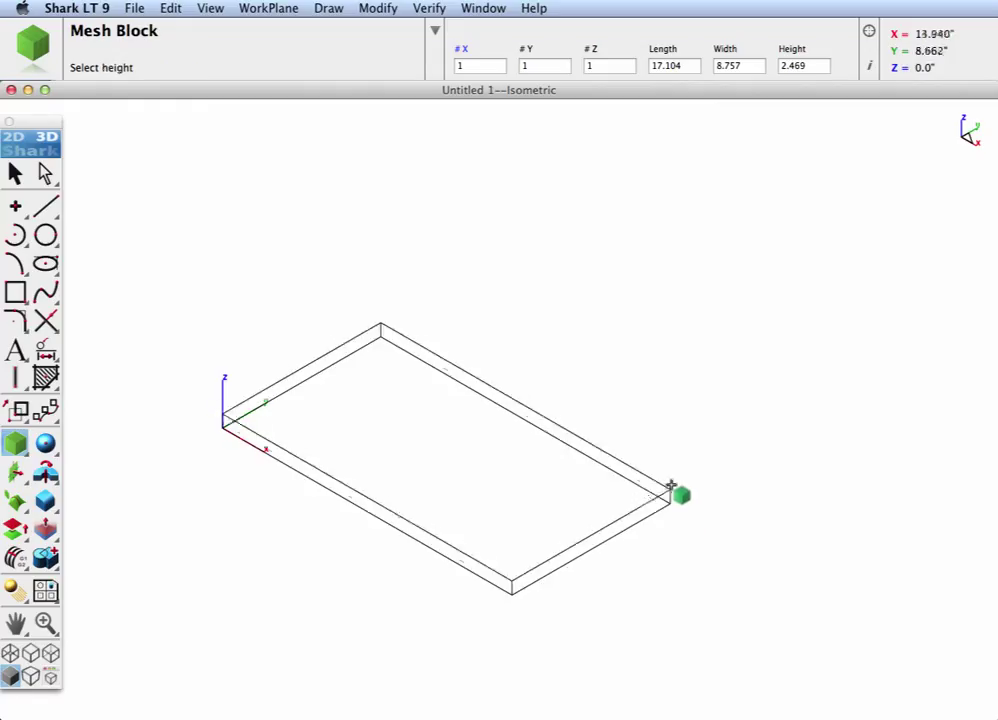
click(669, 451)
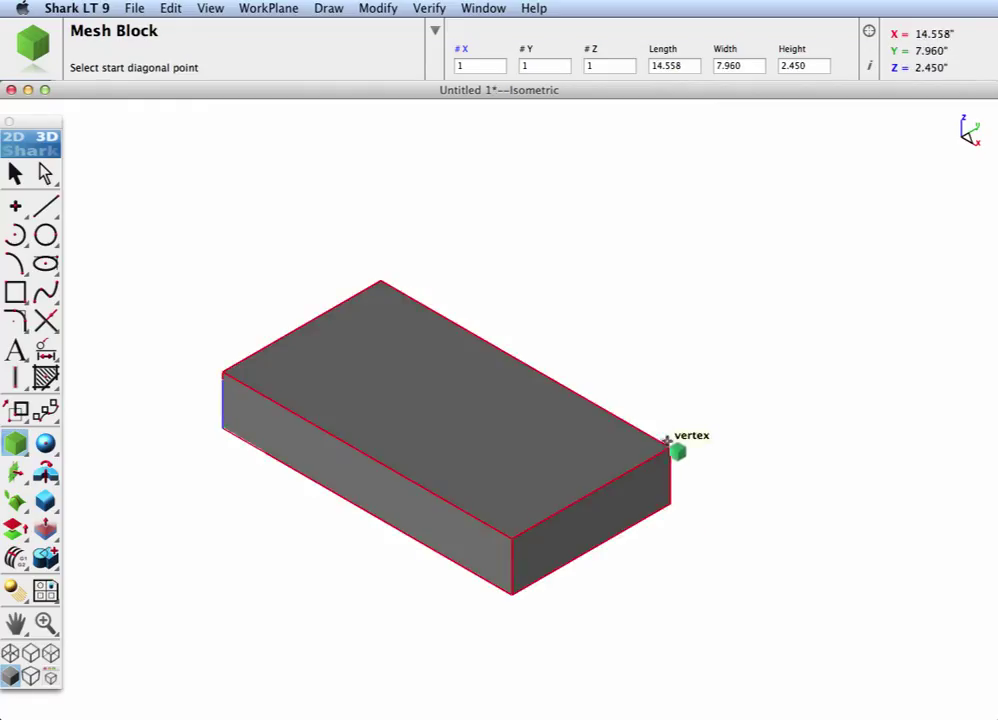
- Add a full-length mesh block for the backrest along the base's rear top edge, about 1.9 in wide and 7.1 in high
click(381, 280)
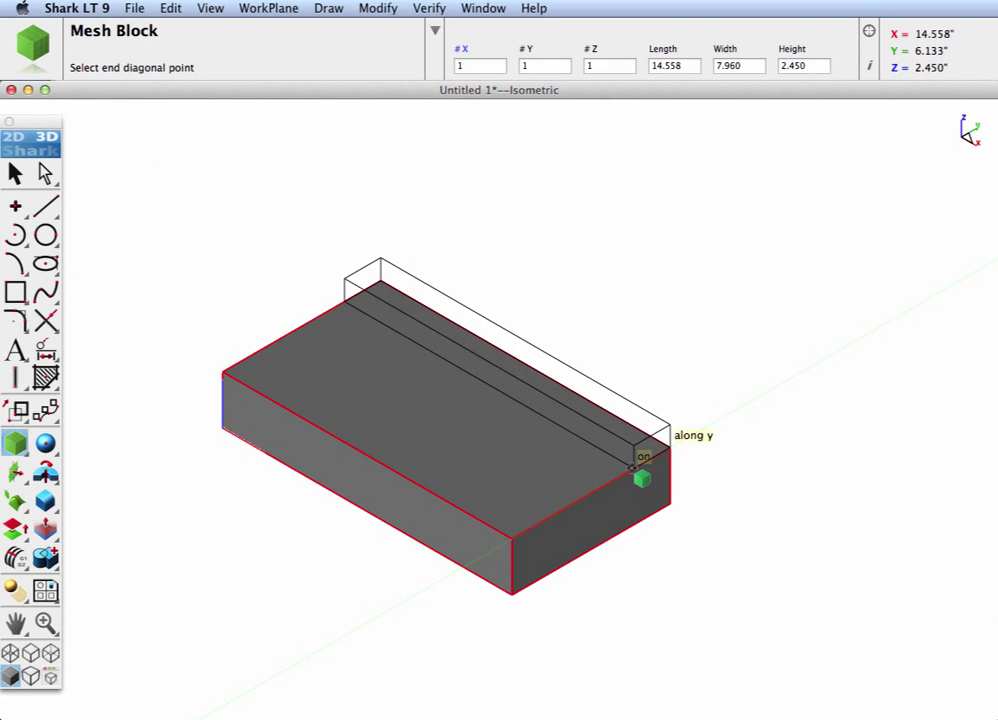
click(632, 468)
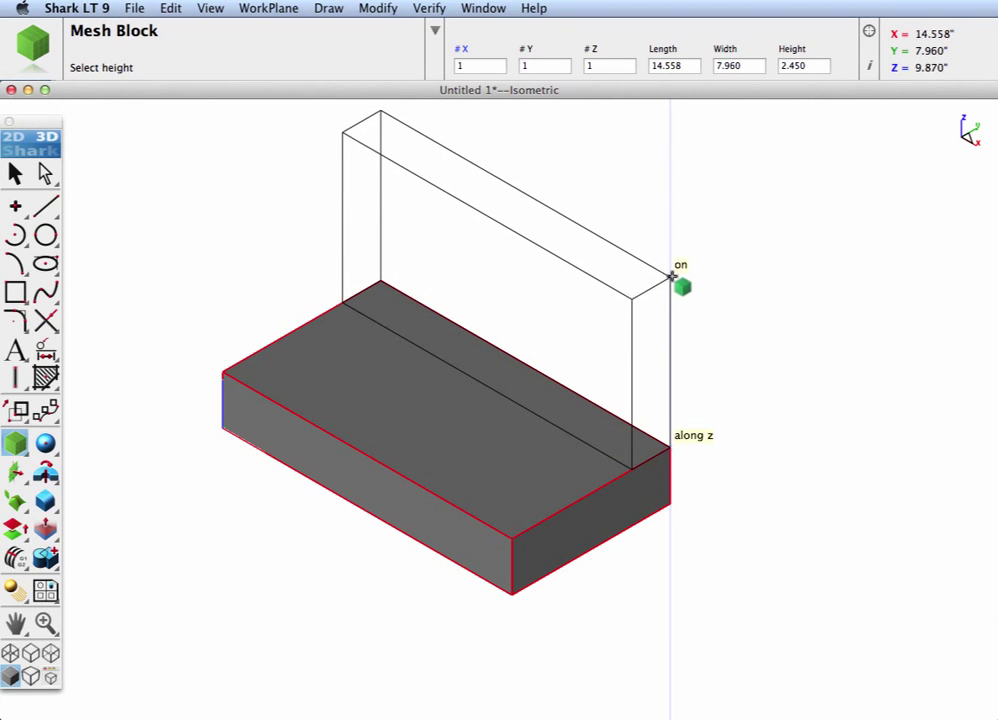
click(671, 281)
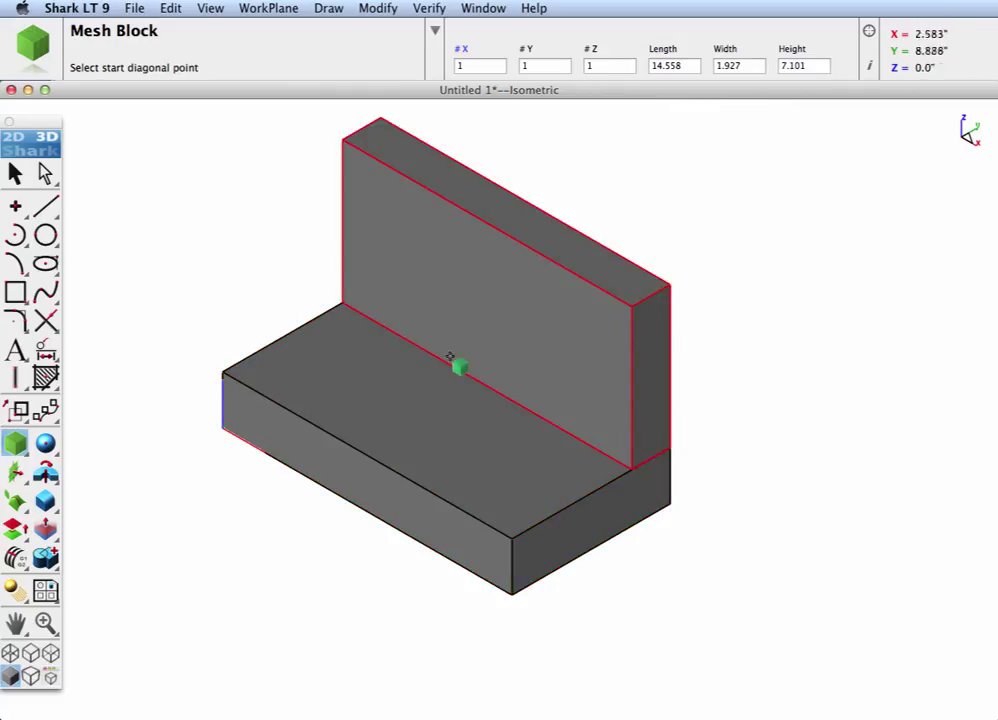
- Draw single lines along the base's front top edge and along the bottom front edge of the backrest, corner to corner
click(45, 206)
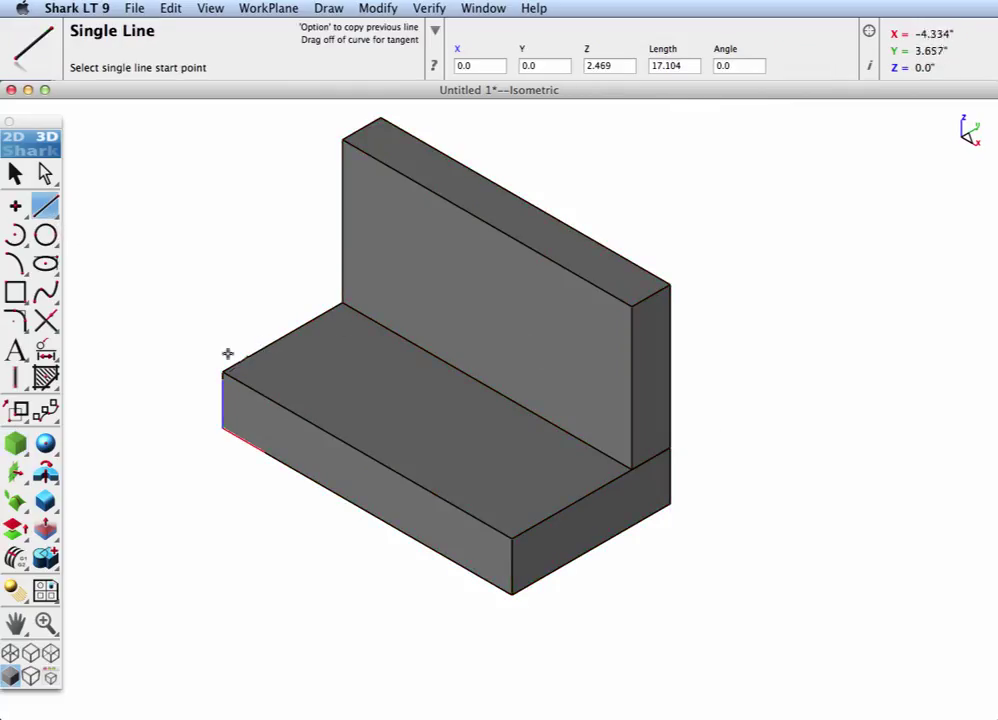
click(224, 369)
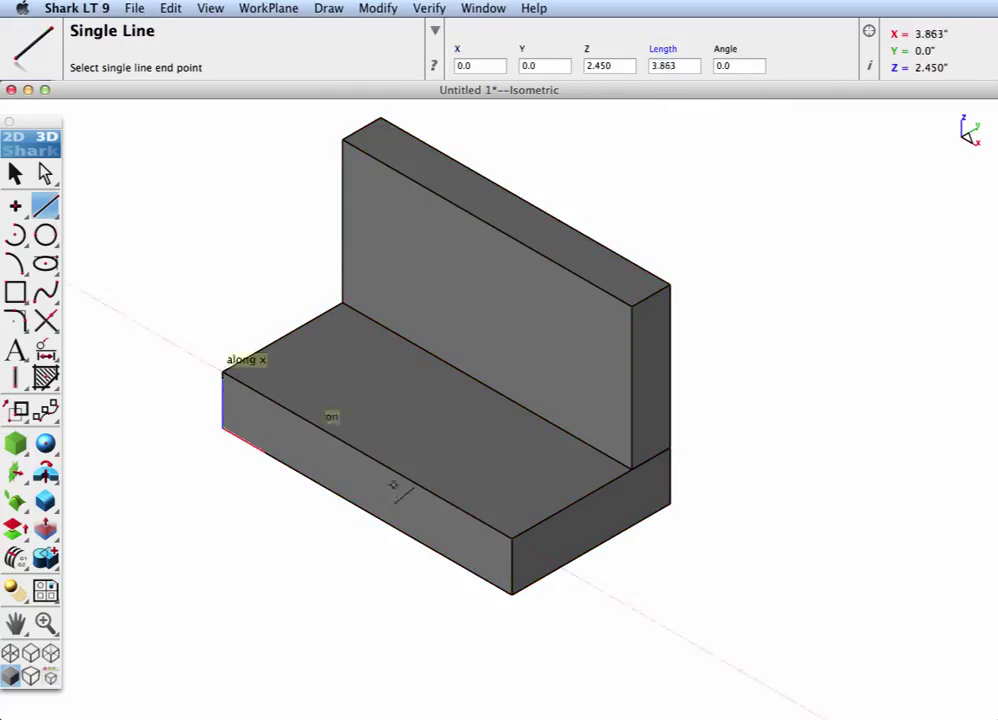
click(512, 540)
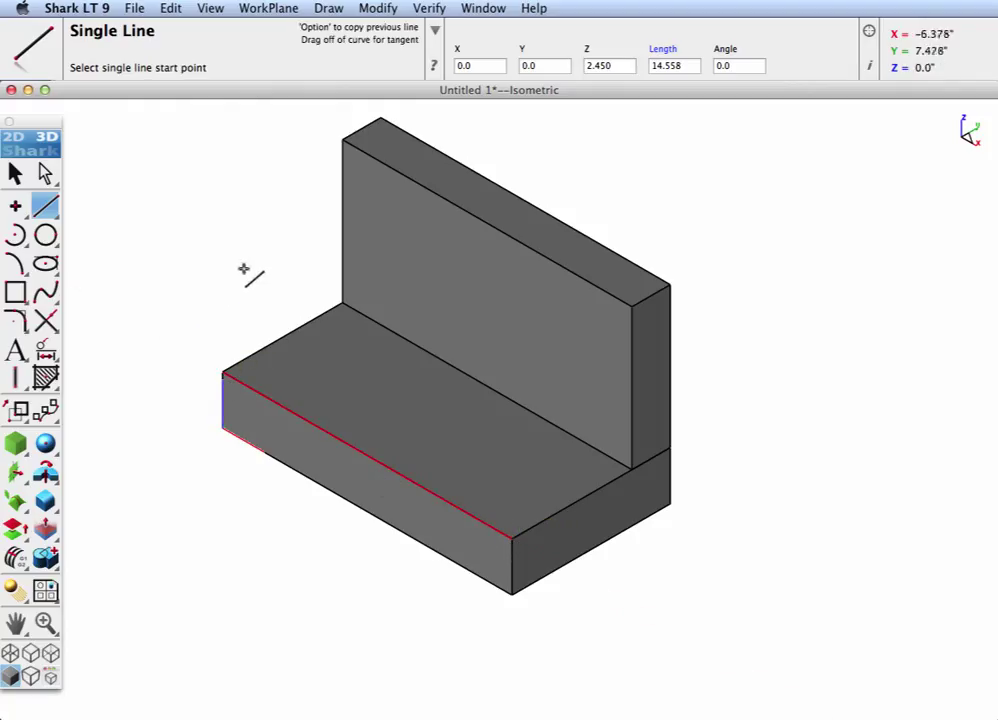
click(344, 303)
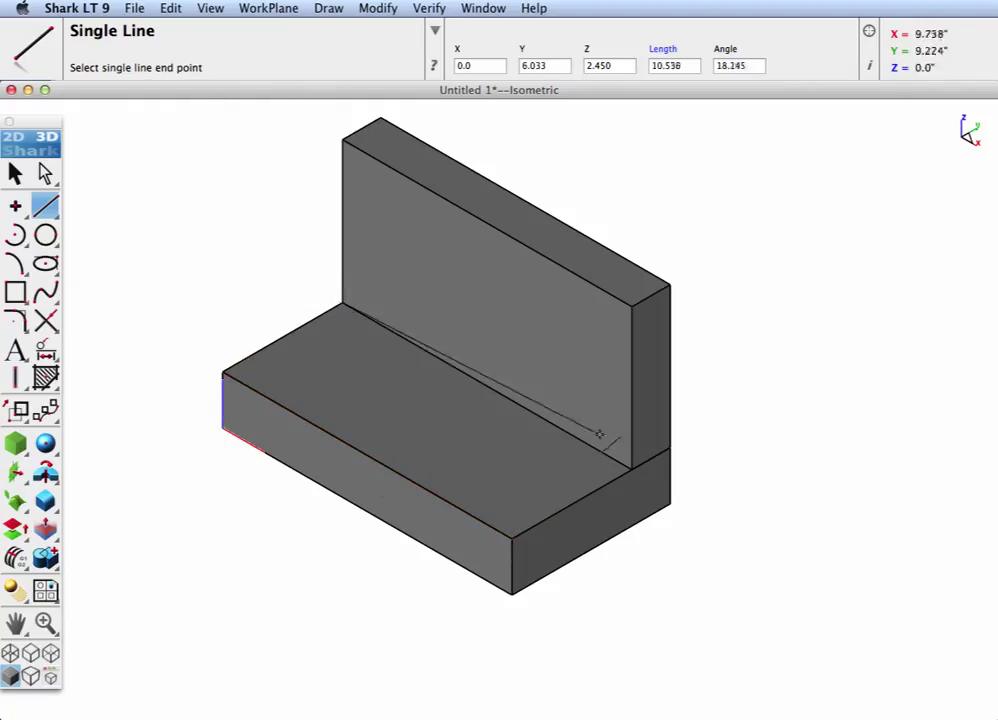
click(631, 466)
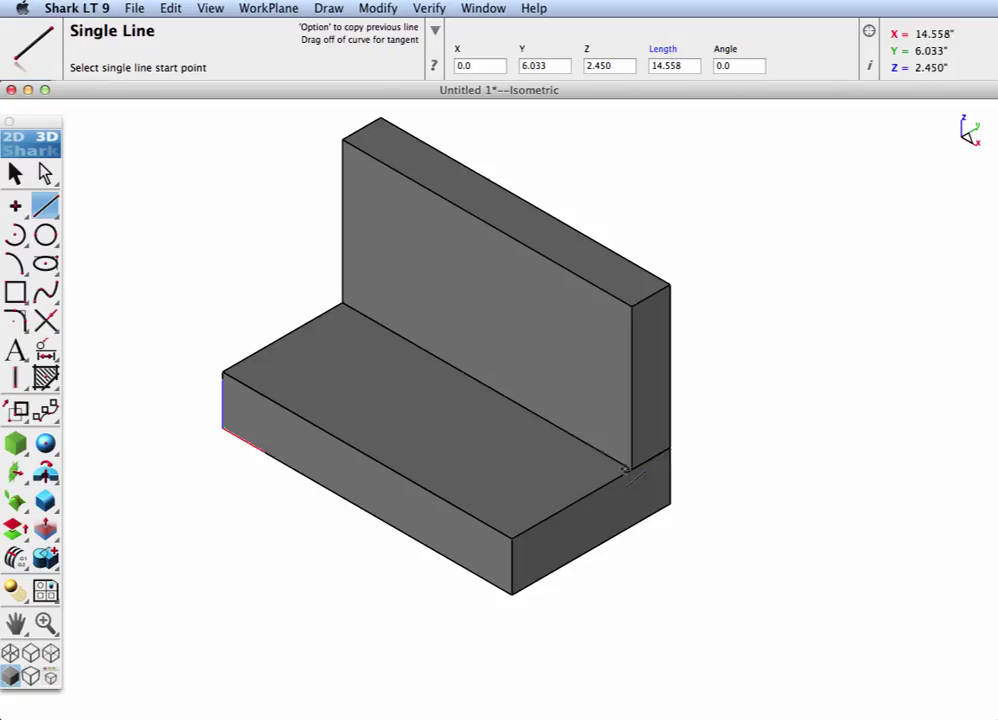
- Add a seat cushion mesh block about 1.7 in high from the base's front top corner above the origin to the backrest line's midpoint
click(16, 444)
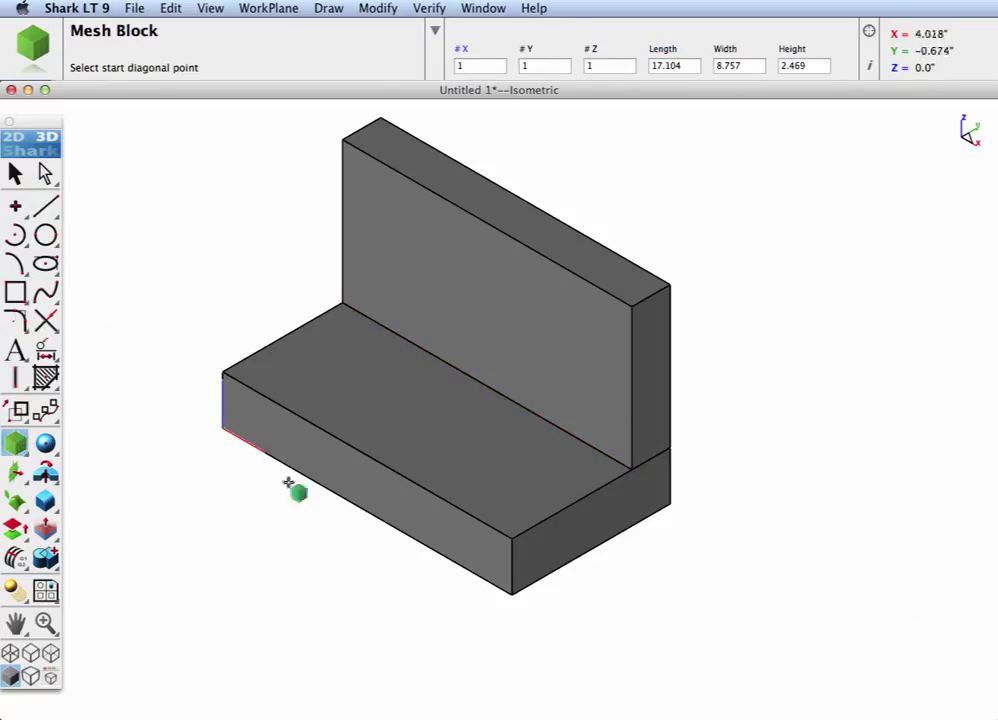
click(224, 376)
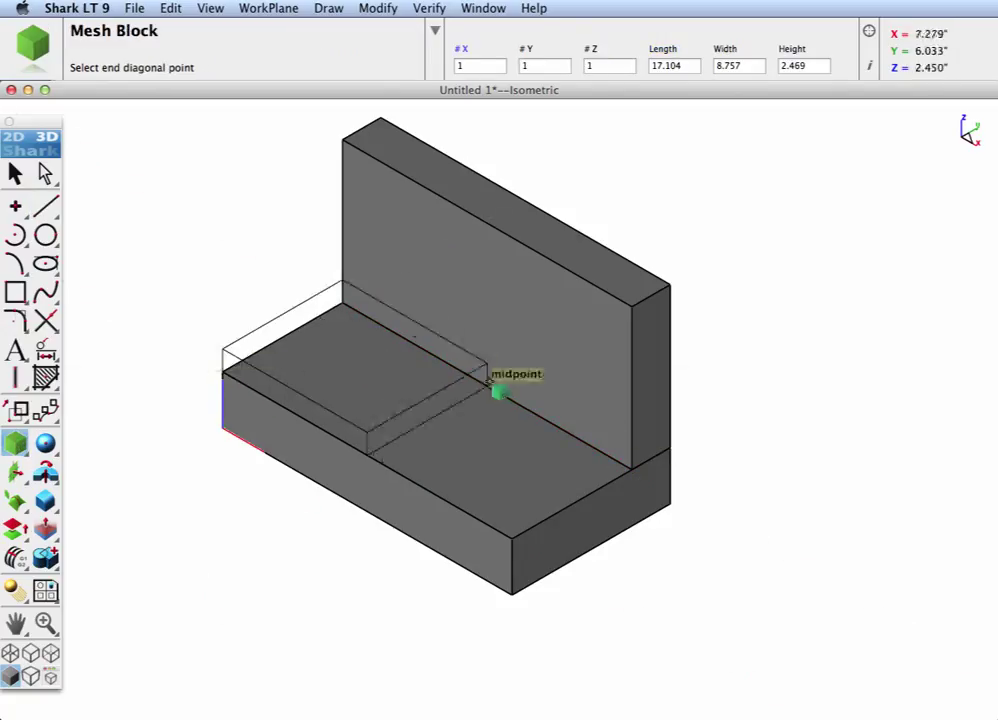
click(501, 391)
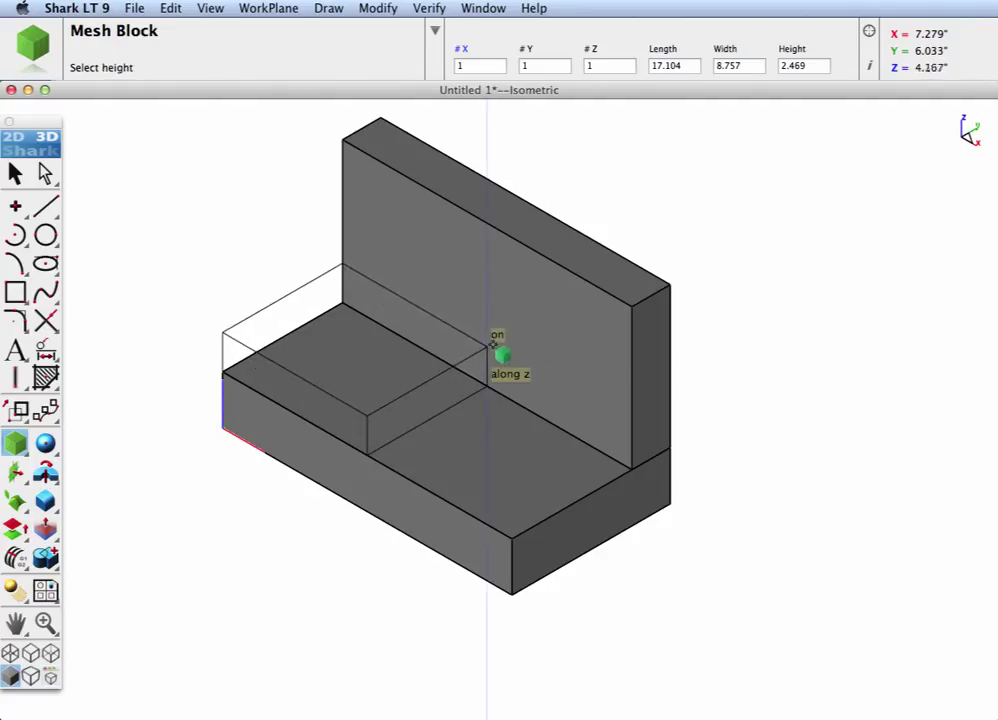
click(492, 343)
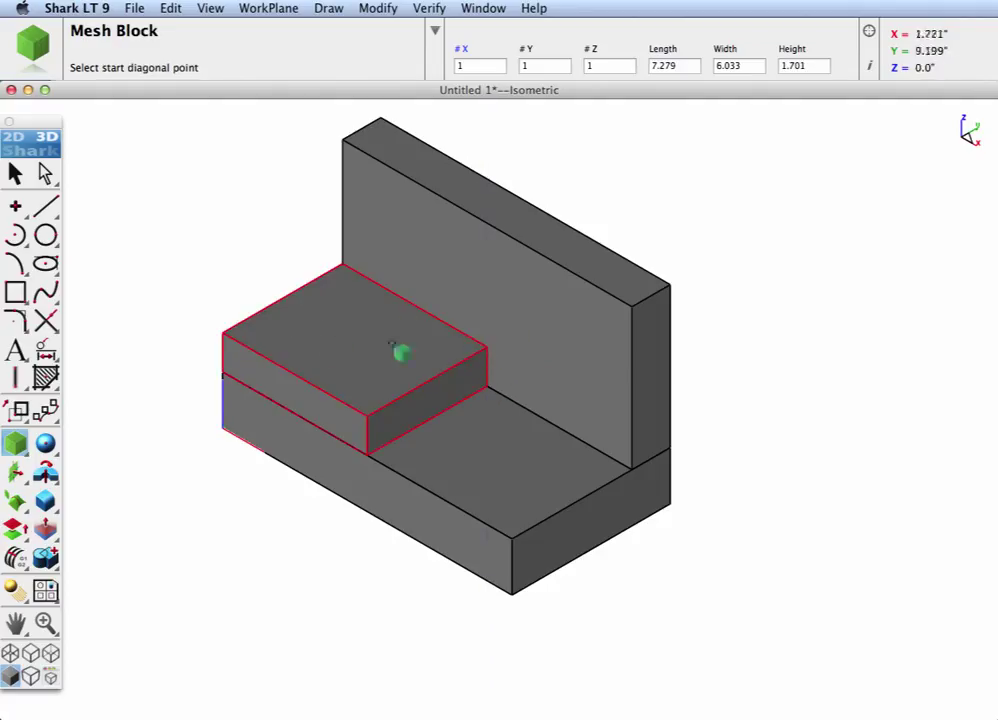
- Add an armrest mesh block at the base's far end, about 2.1 in long, 8.0 in wide and 5.4 in high
click(514, 597)
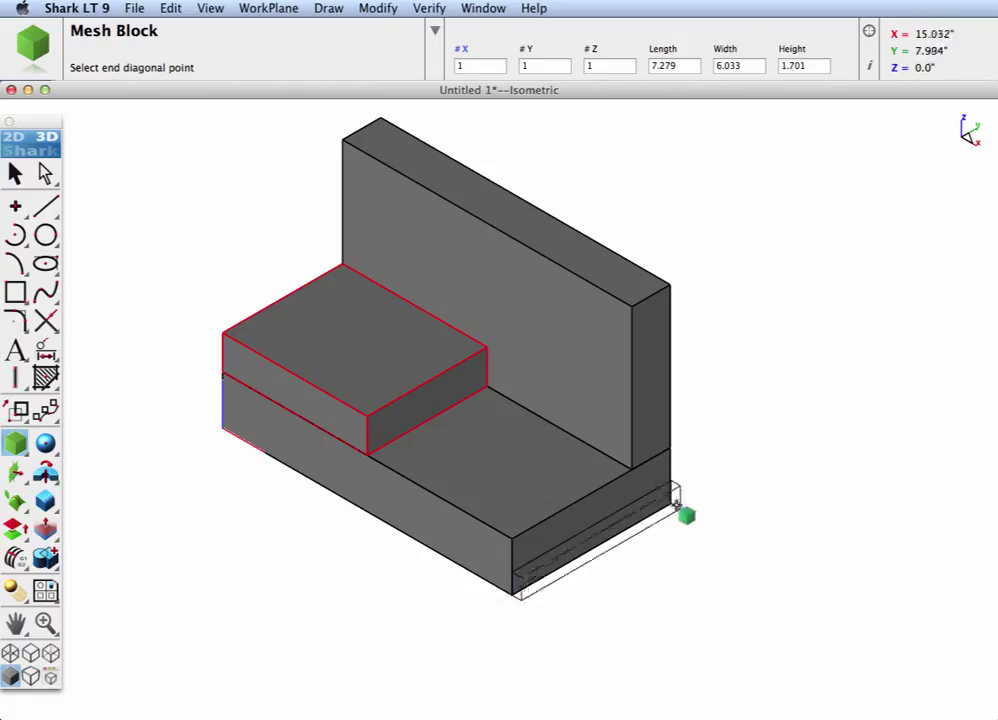
click(710, 524)
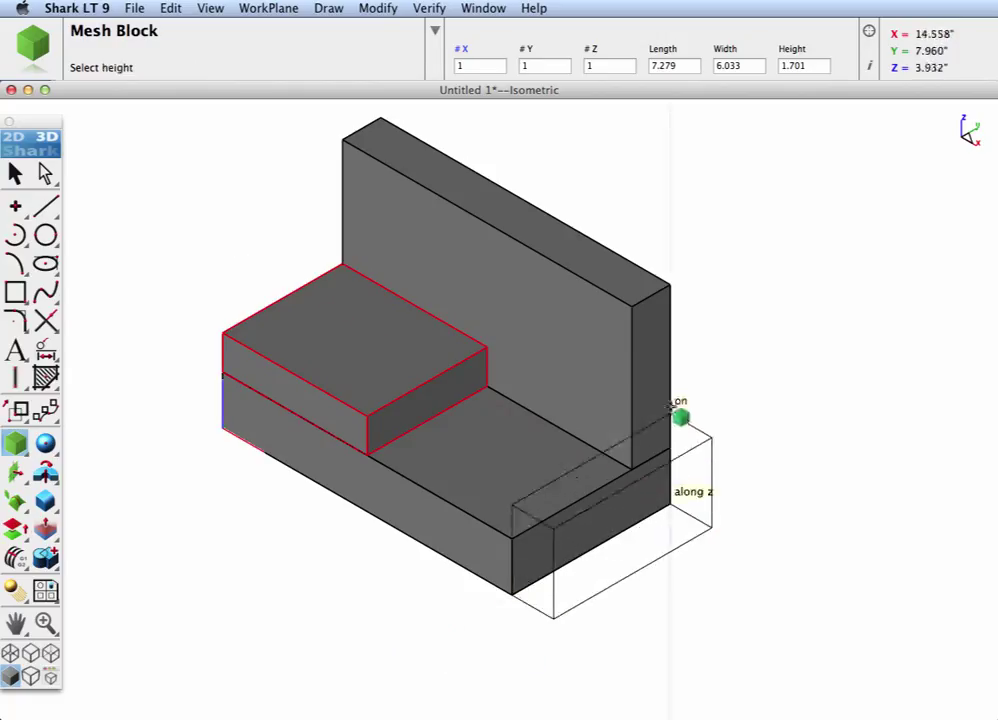
click(671, 381)
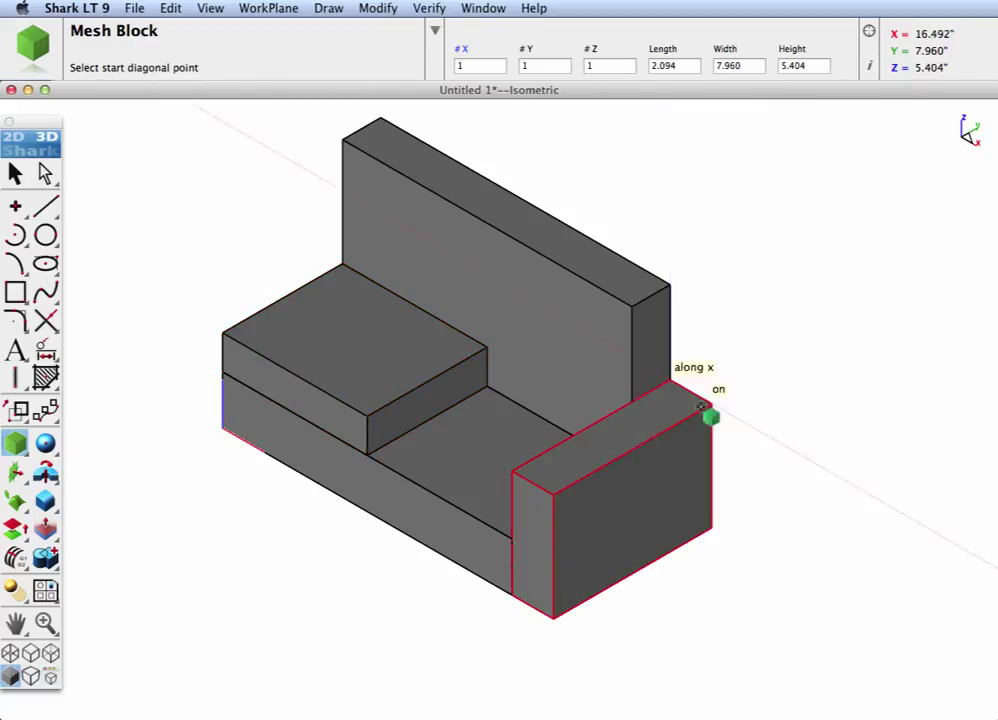
click(16, 174)
click(240, 486)
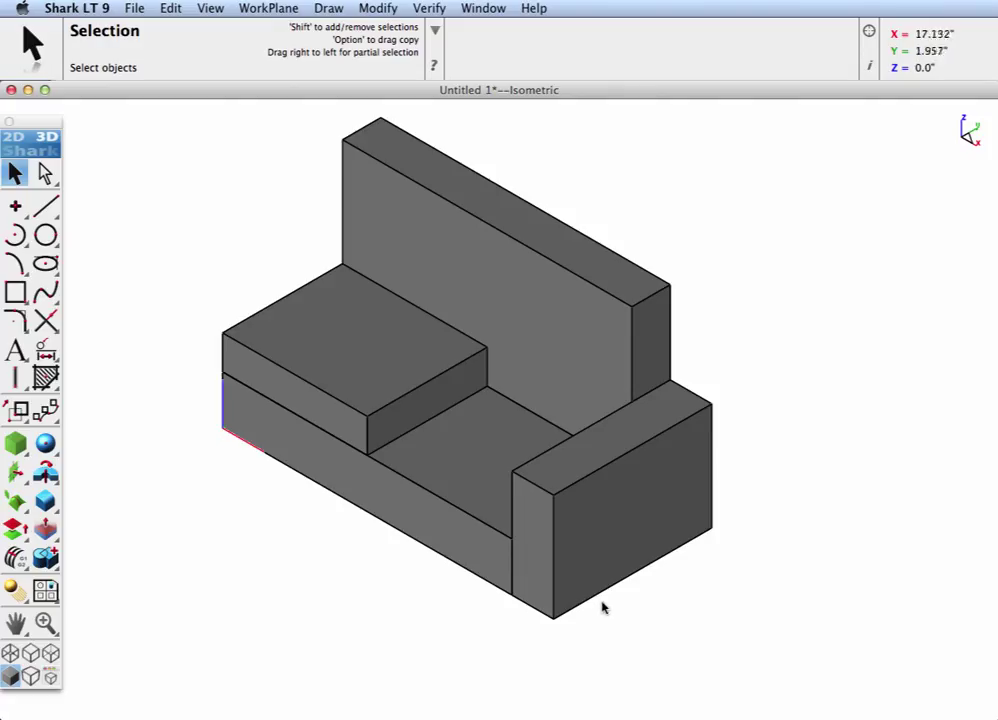
- Add a horizontal loop around the armrest mesh at a height of about 3.5 in
scroll(603, 606, up, 2)
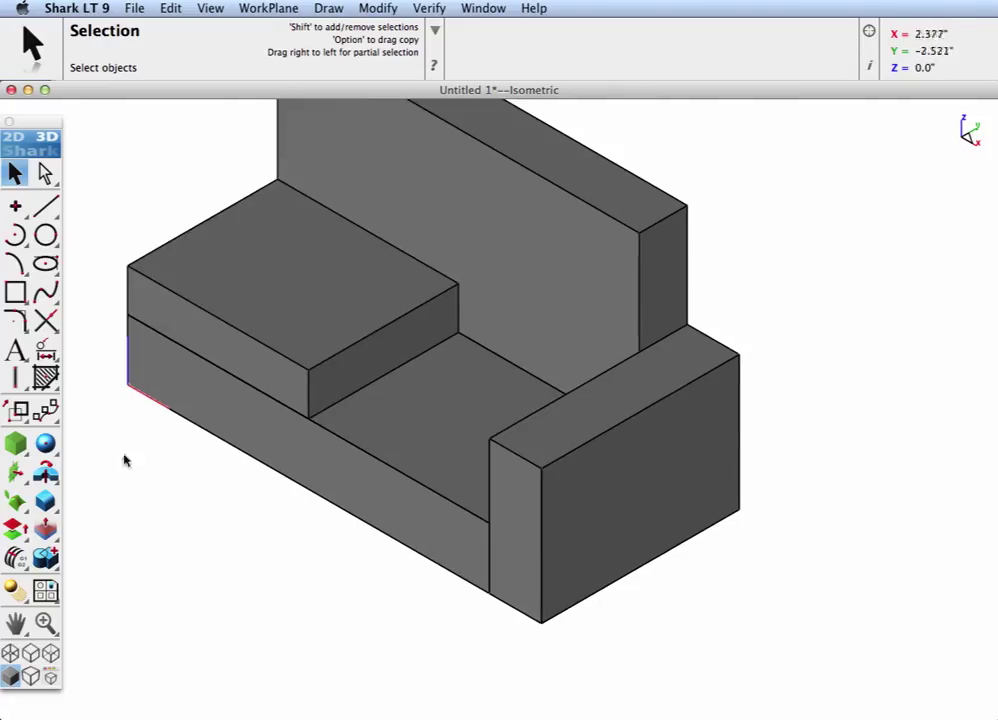
drag(15, 450, 628, 127)
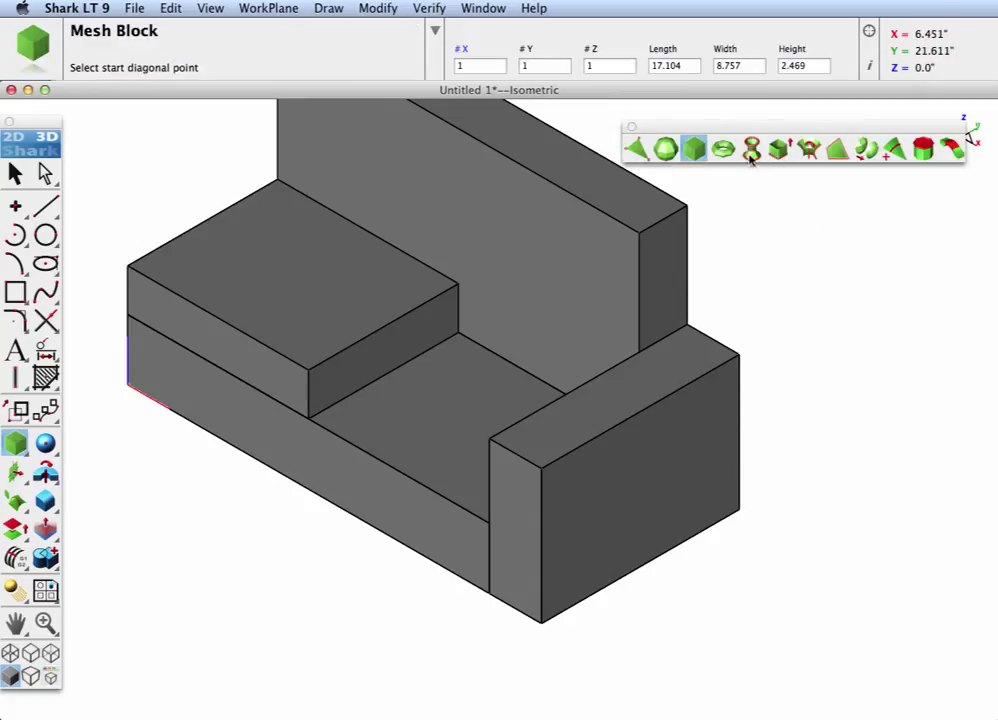
click(894, 149)
click(740, 410)
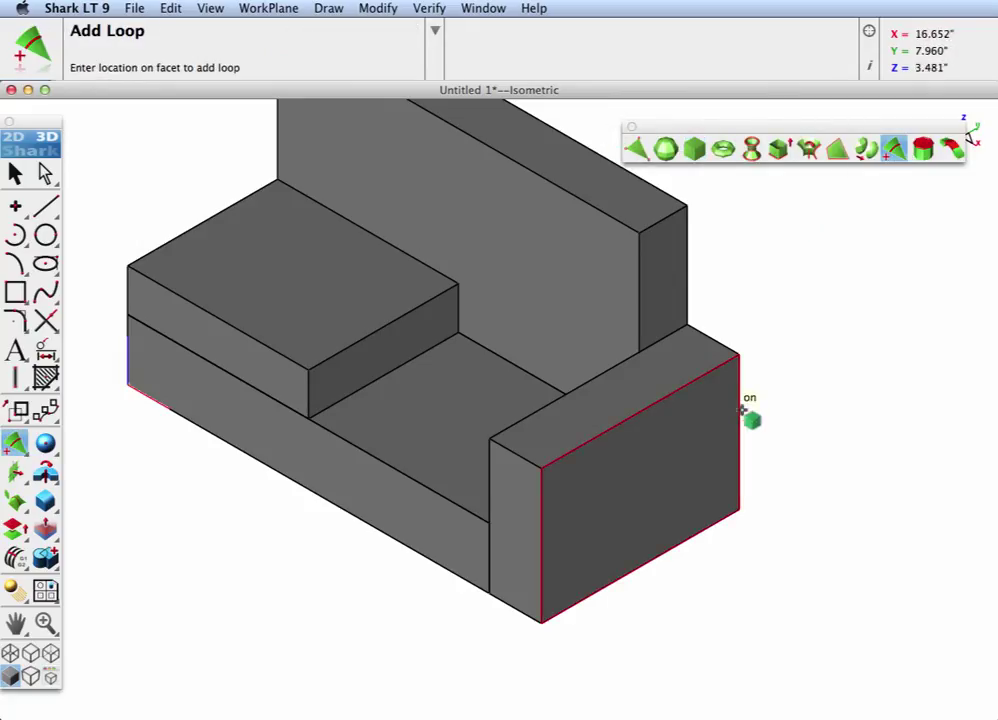
click(744, 413)
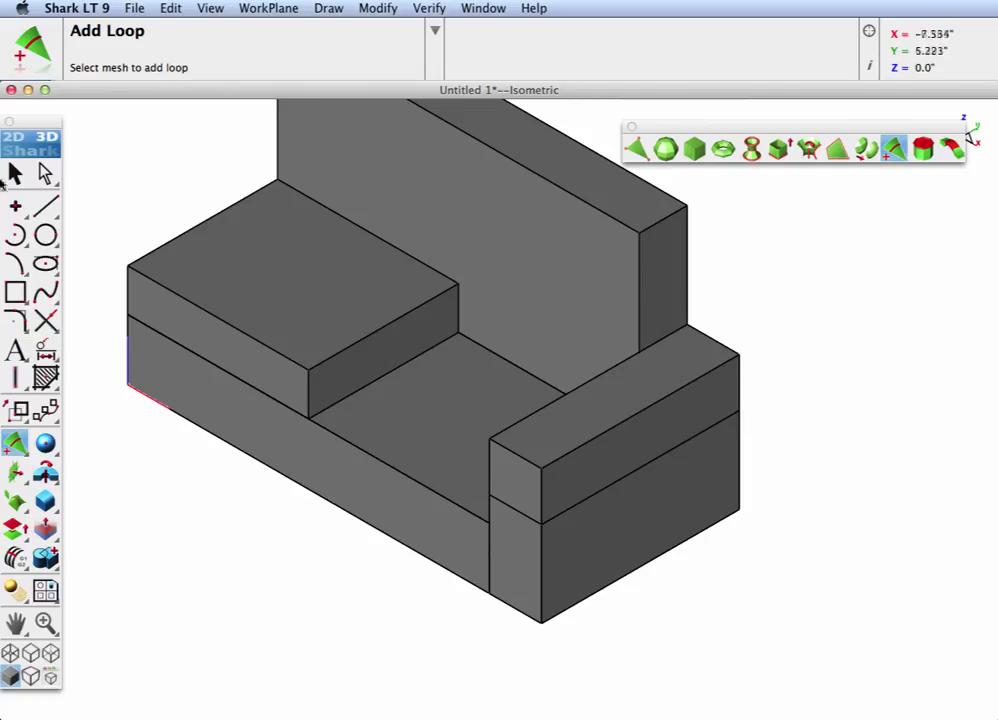
- Deep-select the armrest's upper outer facet and pull it outward by about 1.375 in
click(45, 173)
click(655, 431)
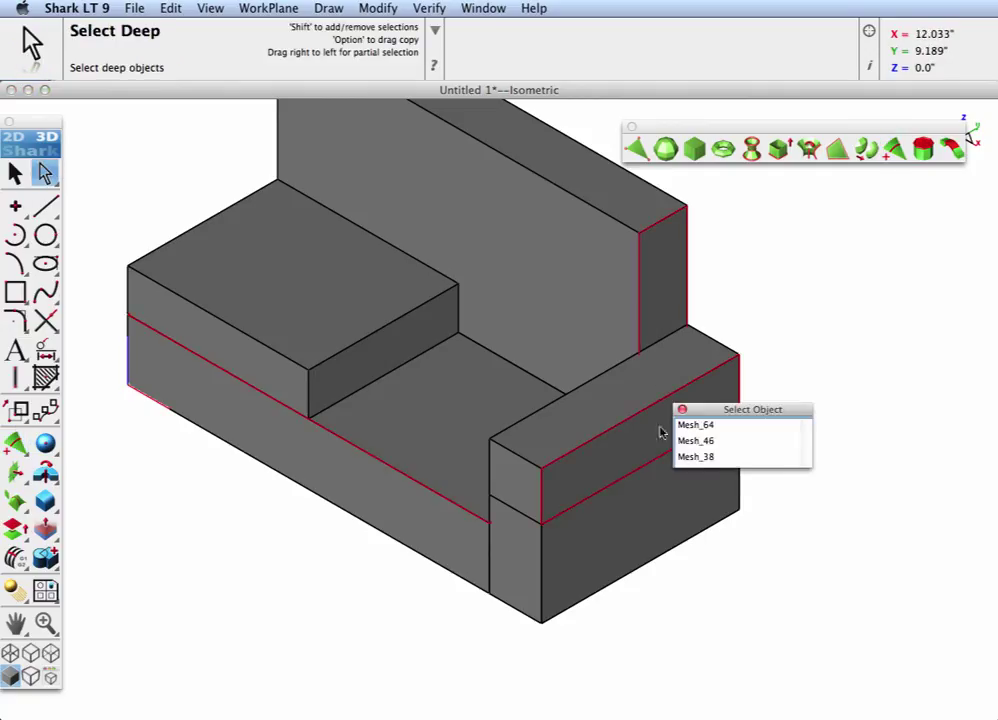
click(690, 425)
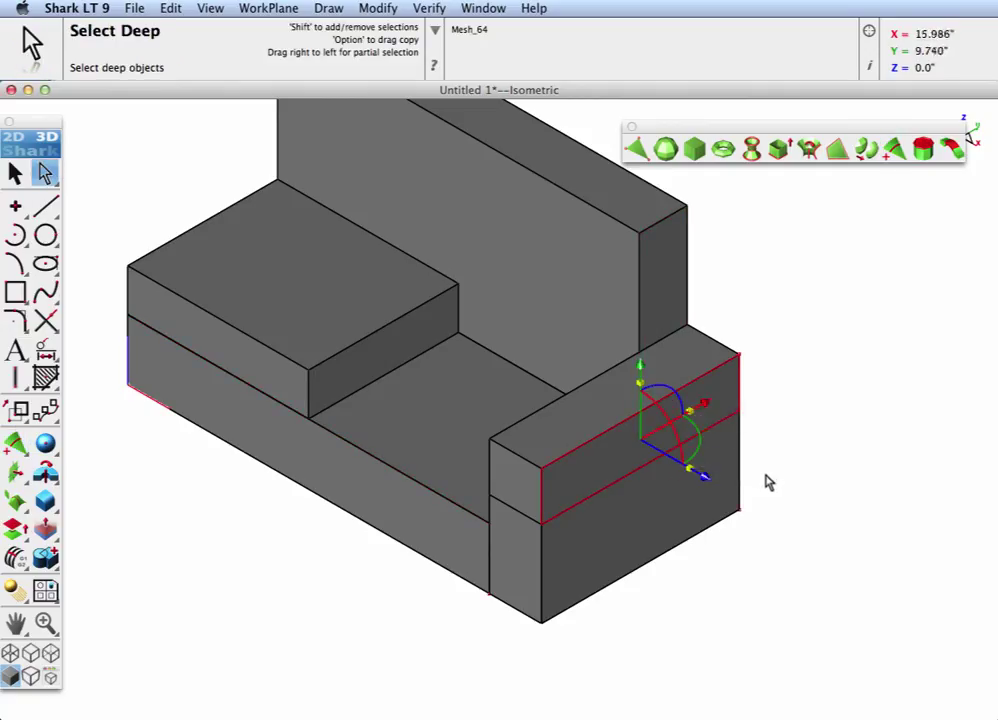
drag(705, 476, 750, 497)
click(800, 446)
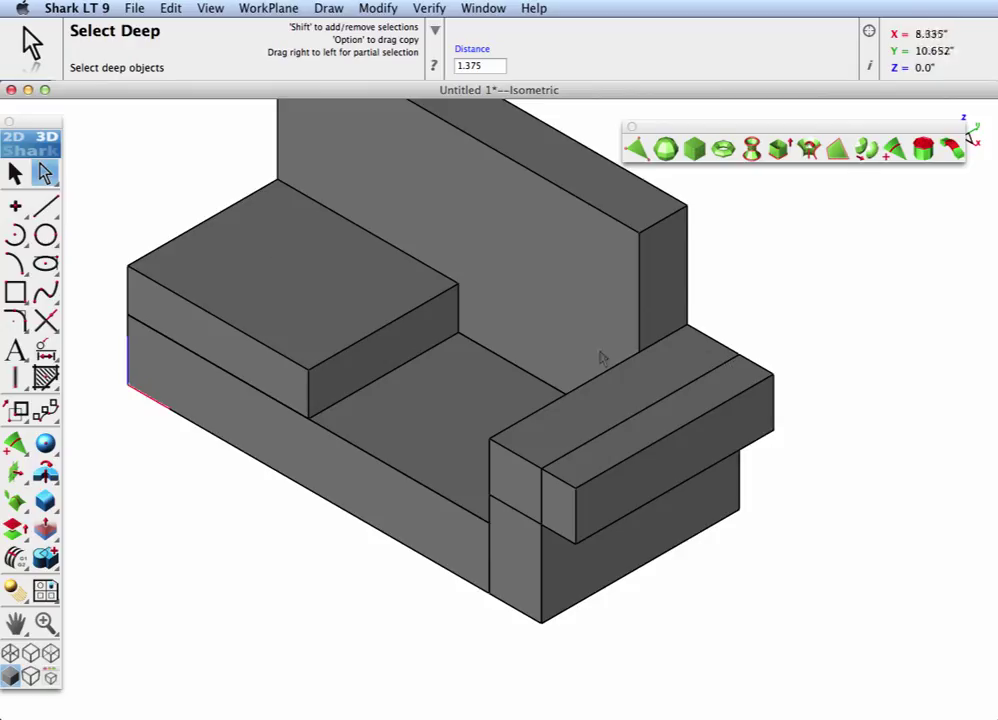
- Isolate the armrest mesh by hiding all other sofa parts
right_click(708, 366)
click(745, 383)
scroll(697, 430, up, 2)
middle_drag(705, 440, 588, 330)
scroll(587, 336, up, 2)
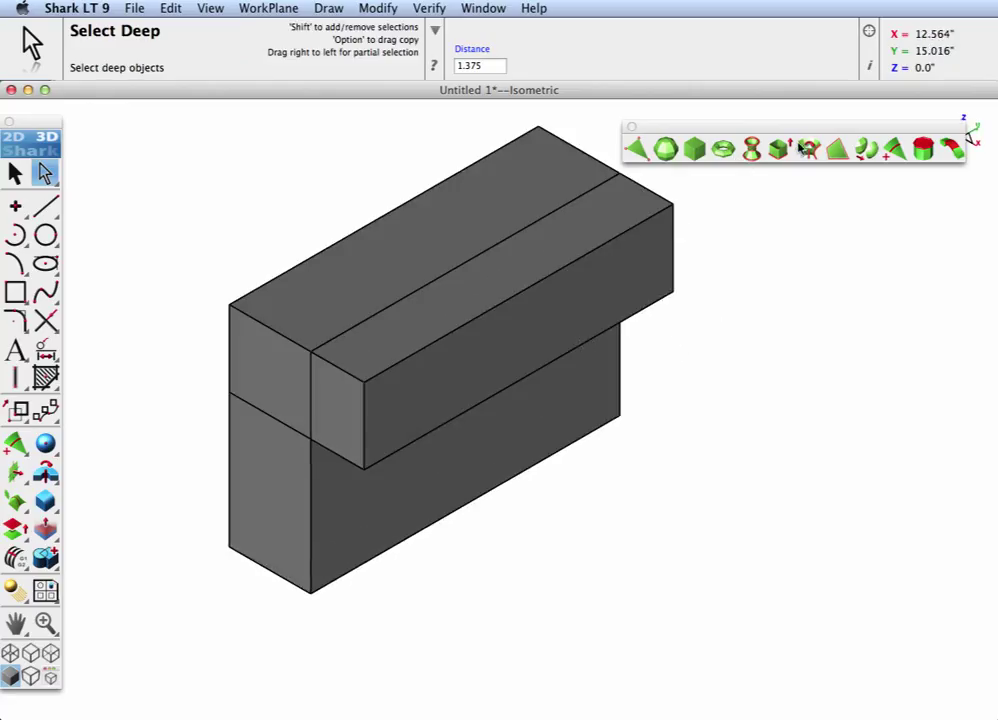
- Convert the armrest mesh to a smooth shape with Catmull-Clark subdivision
click(866, 149)
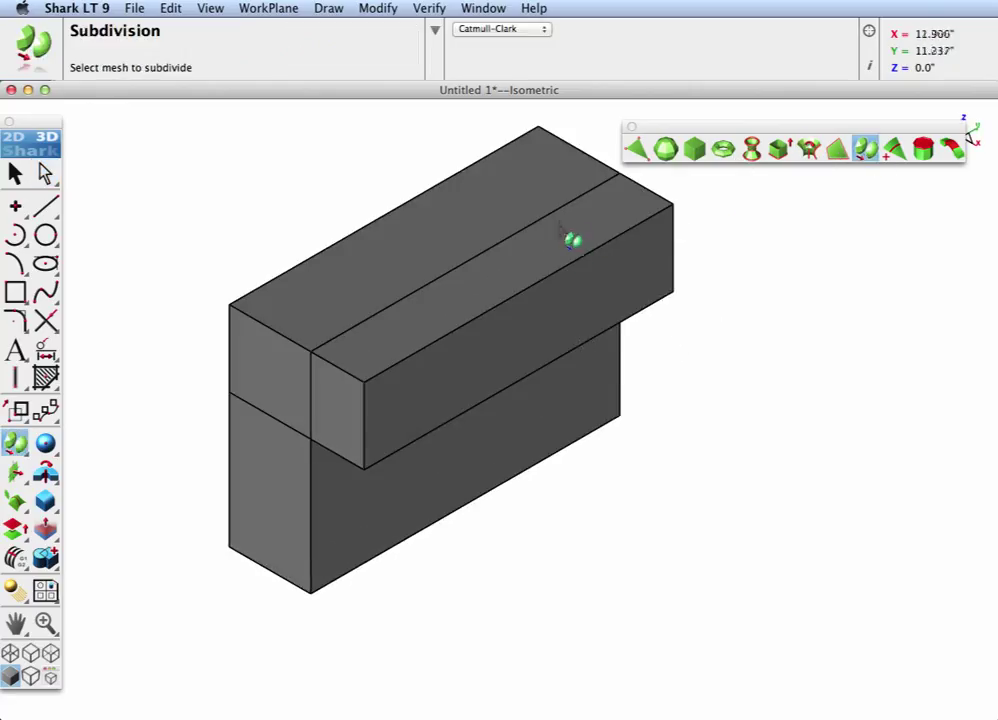
click(571, 200)
click(543, 213)
click(543, 213)
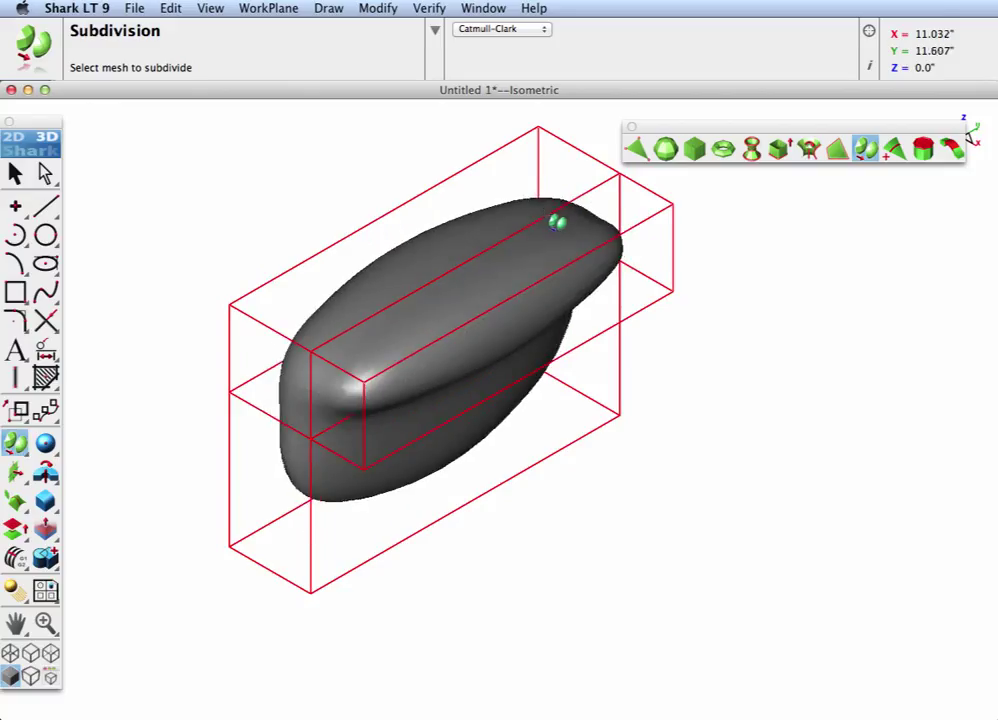
- Add loops close to the bottom, front end and rear end of the armrest's control mesh to tighten its rounding
click(894, 149)
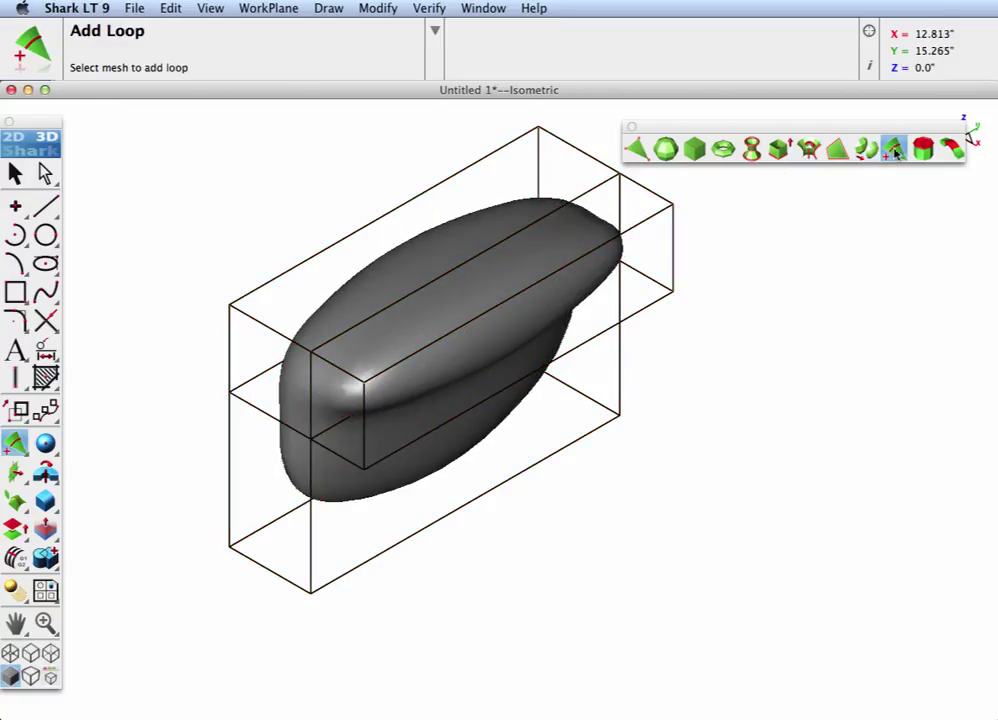
click(311, 581)
click(312, 580)
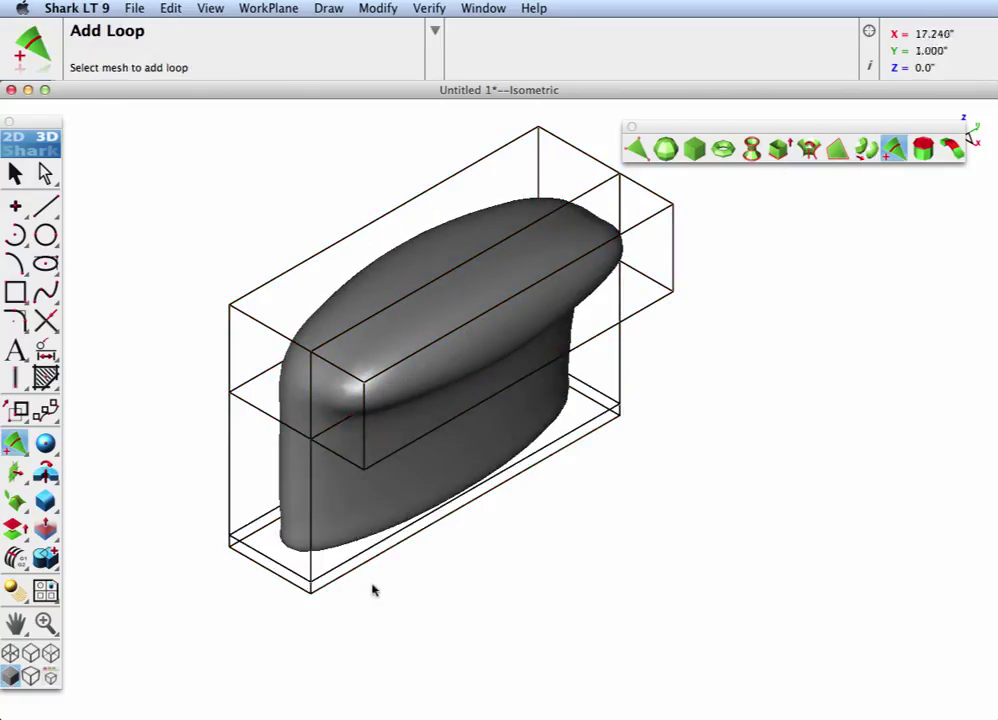
click(322, 590)
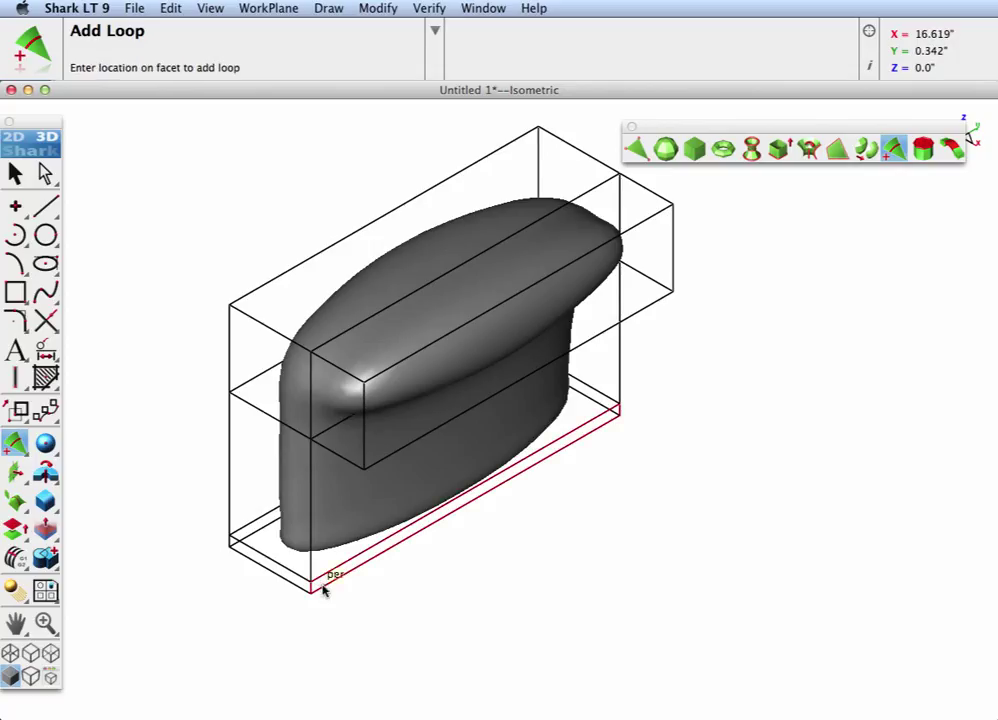
click(325, 584)
click(604, 410)
click(605, 415)
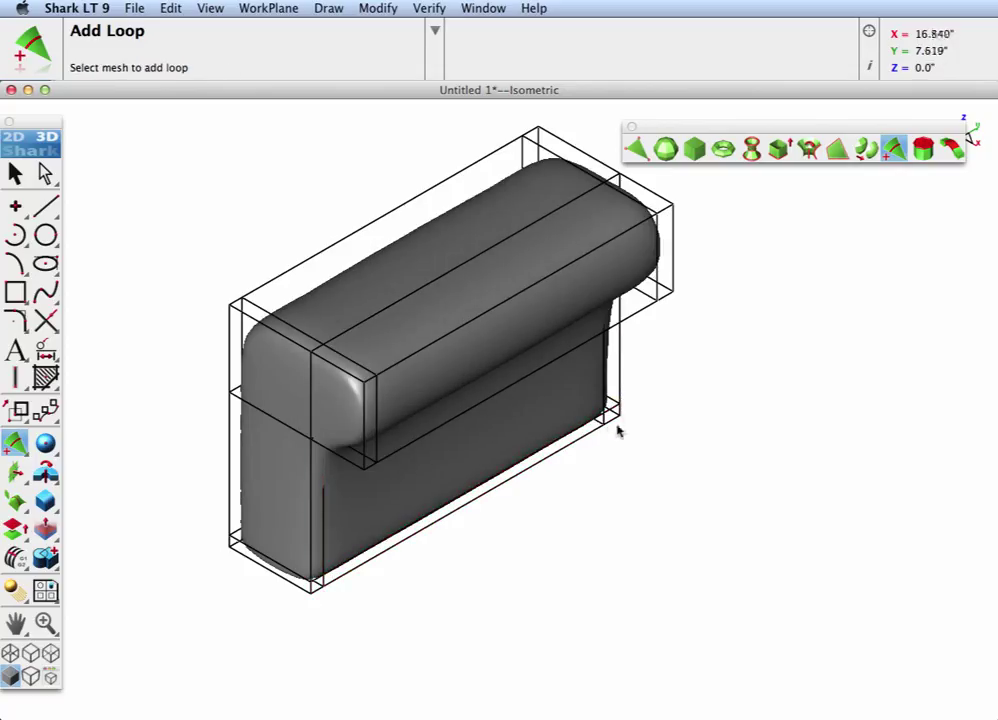
- Show all hidden sofa parts around the finished armrest and return to the isometric view
scroll(558, 367, down, 3)
middle_drag(558, 371, 552, 326)
middle_drag(443, 386, 592, 465)
right_click(748, 450)
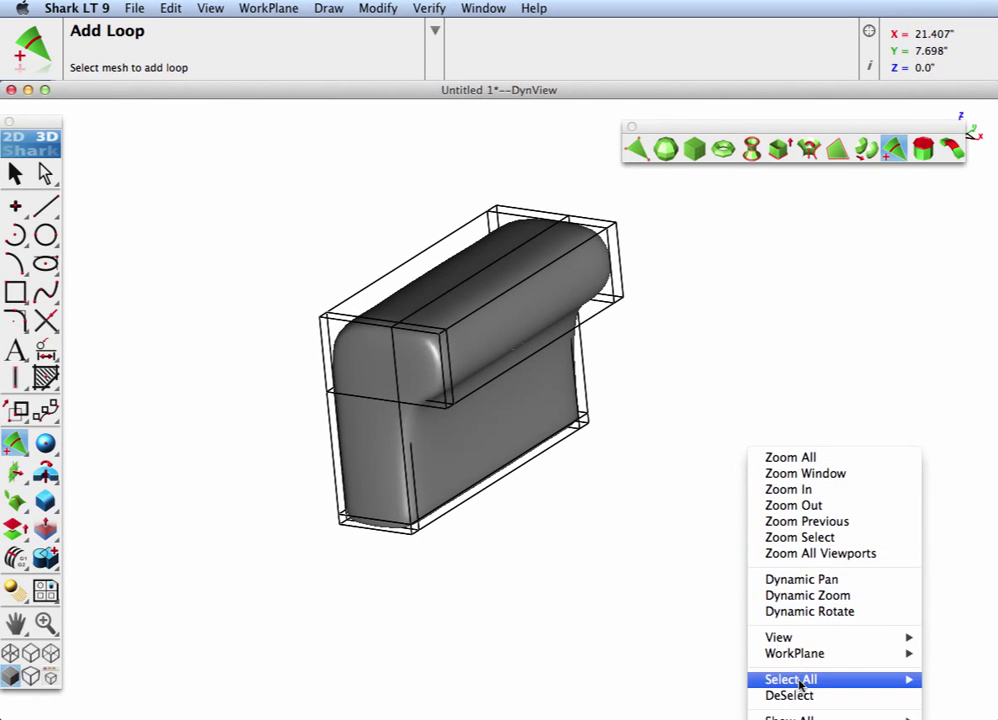
mouse_move(790, 717)
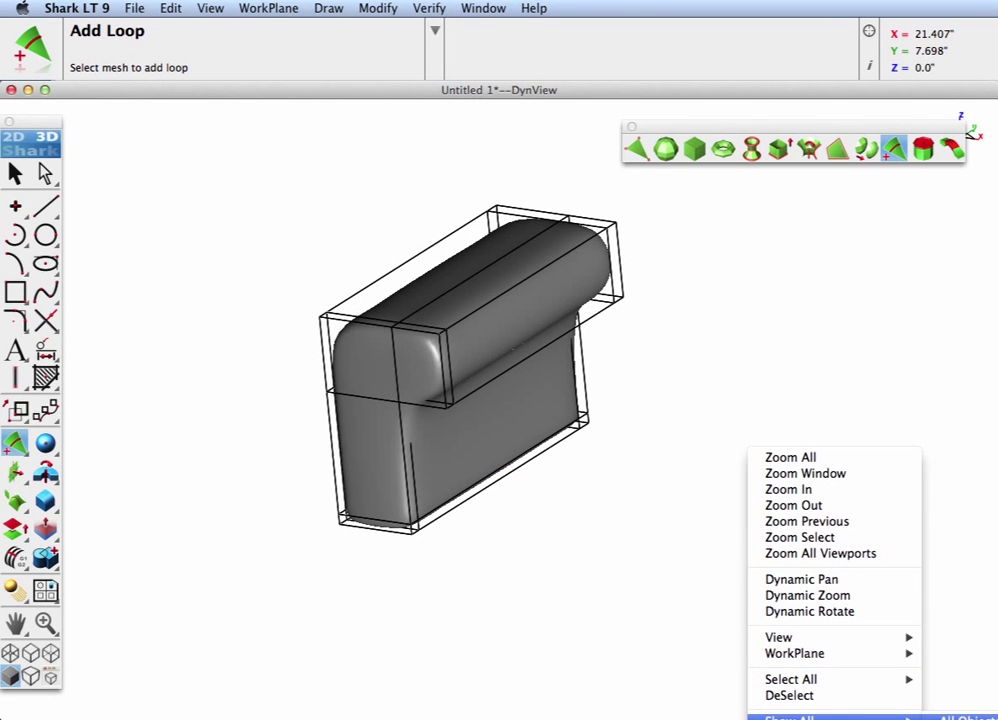
click(960, 718)
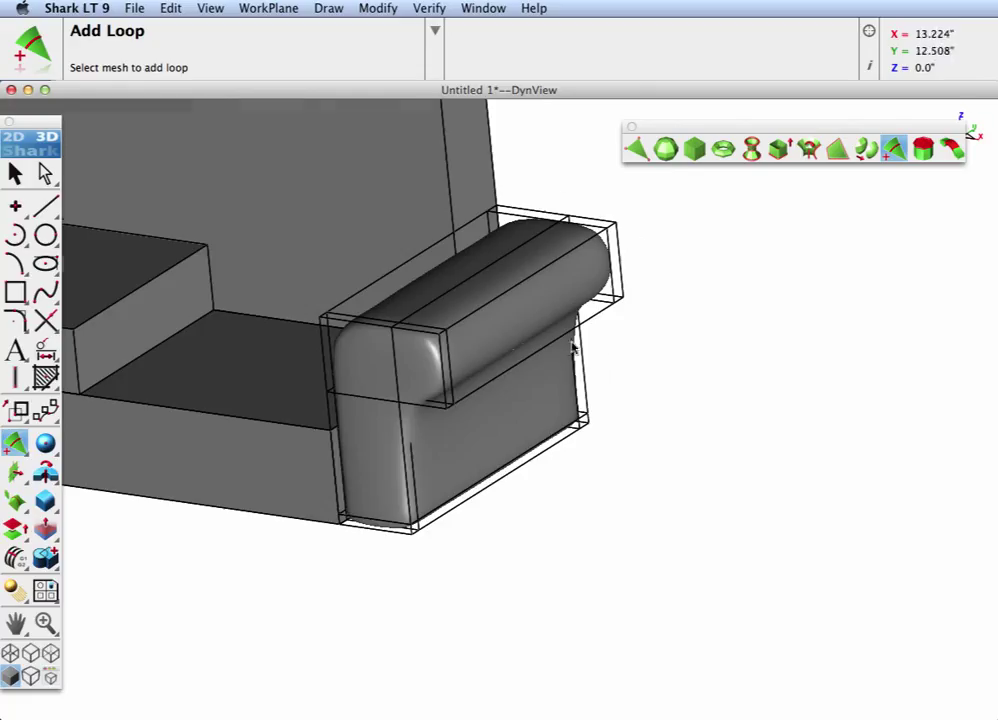
key(super+i)
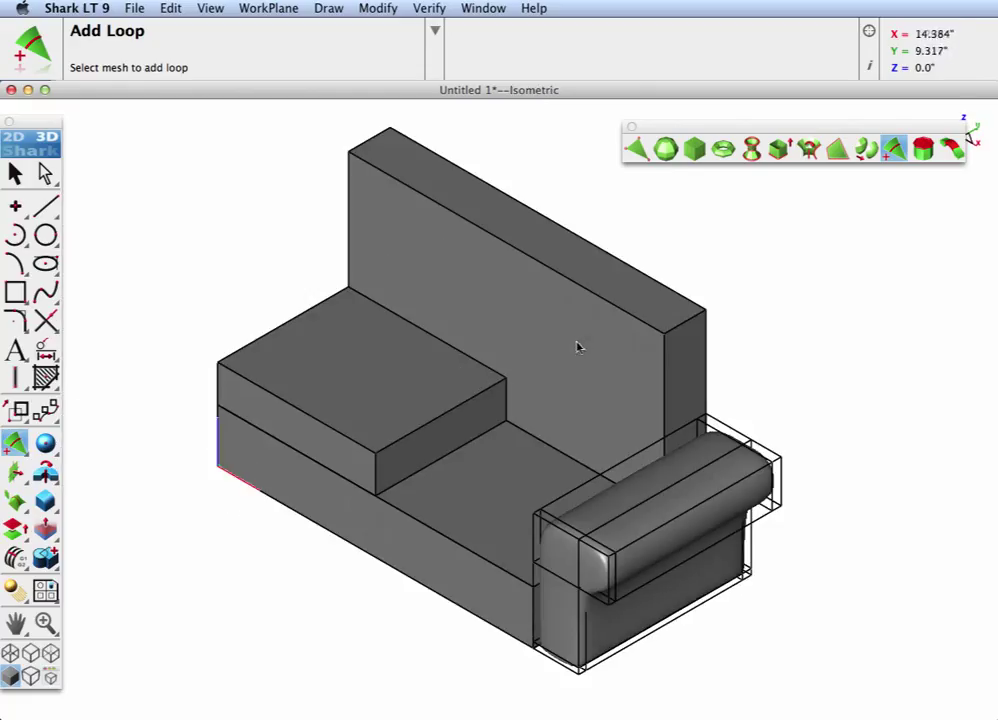
- Mirror a copy of the armrest across the ZY plane to the sofa's opposite end, using the seat cushion's inner rear bottom corner as origin
click(14, 173)
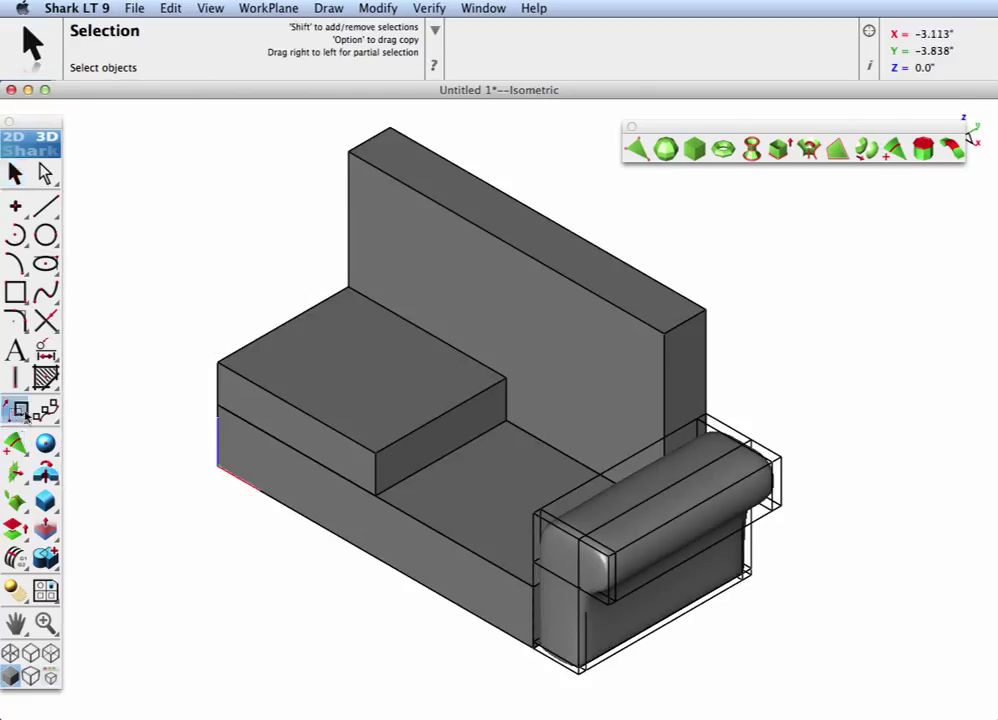
drag(35, 415, 122, 410)
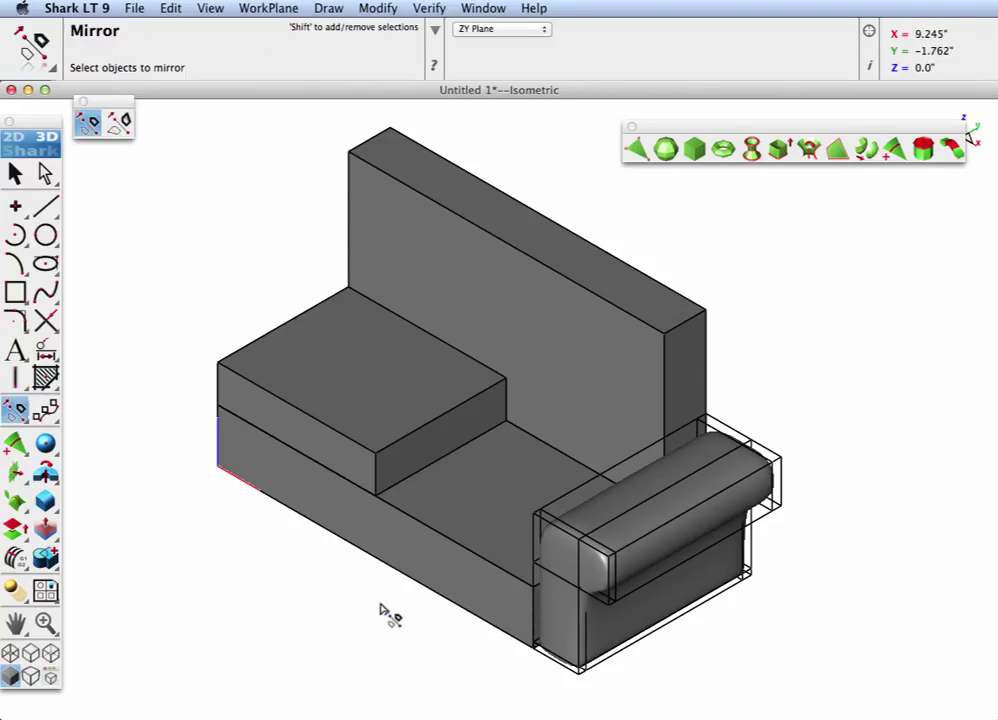
click(597, 648)
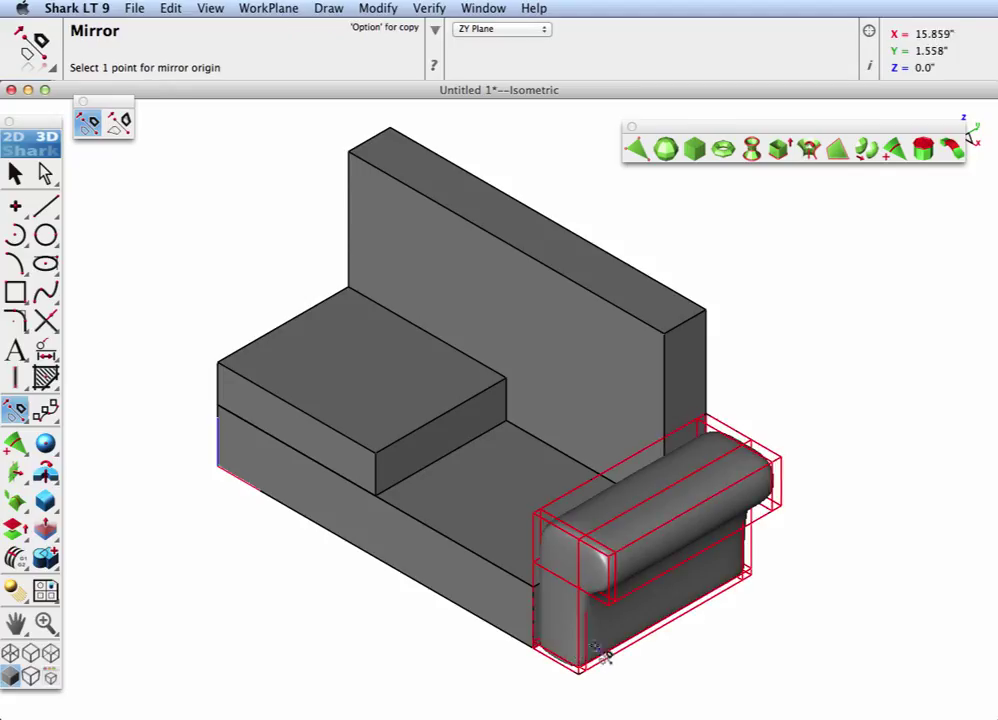
alt+click(517, 430)
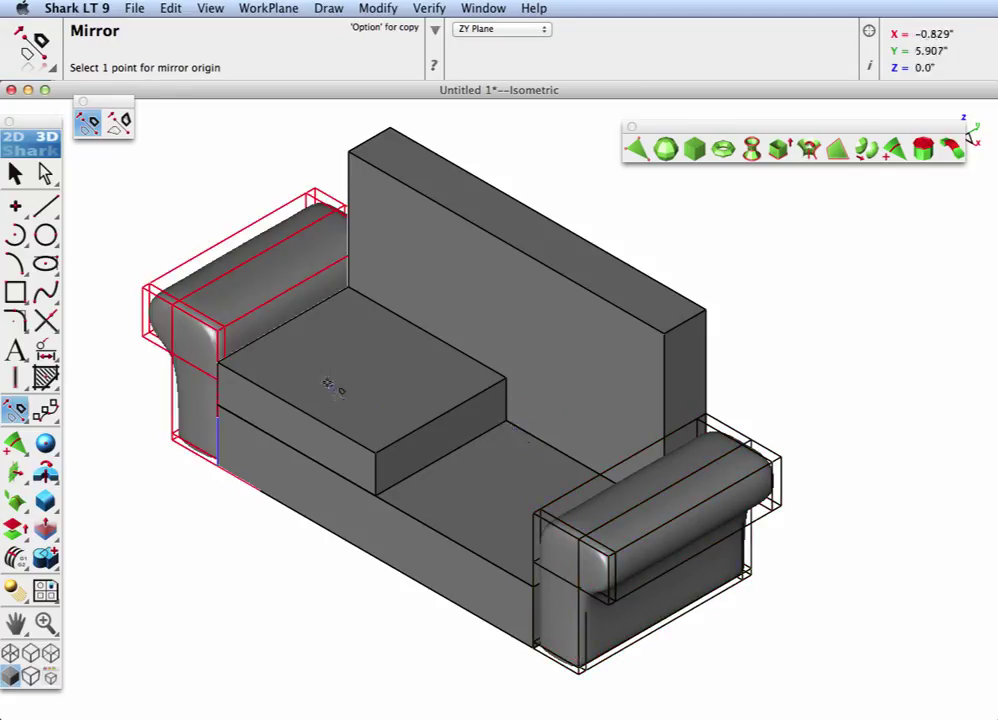
- Isolate the seat cushion mesh by hiding all other sofa parts
click(16, 174)
click(45, 174)
click(189, 495)
click(393, 455)
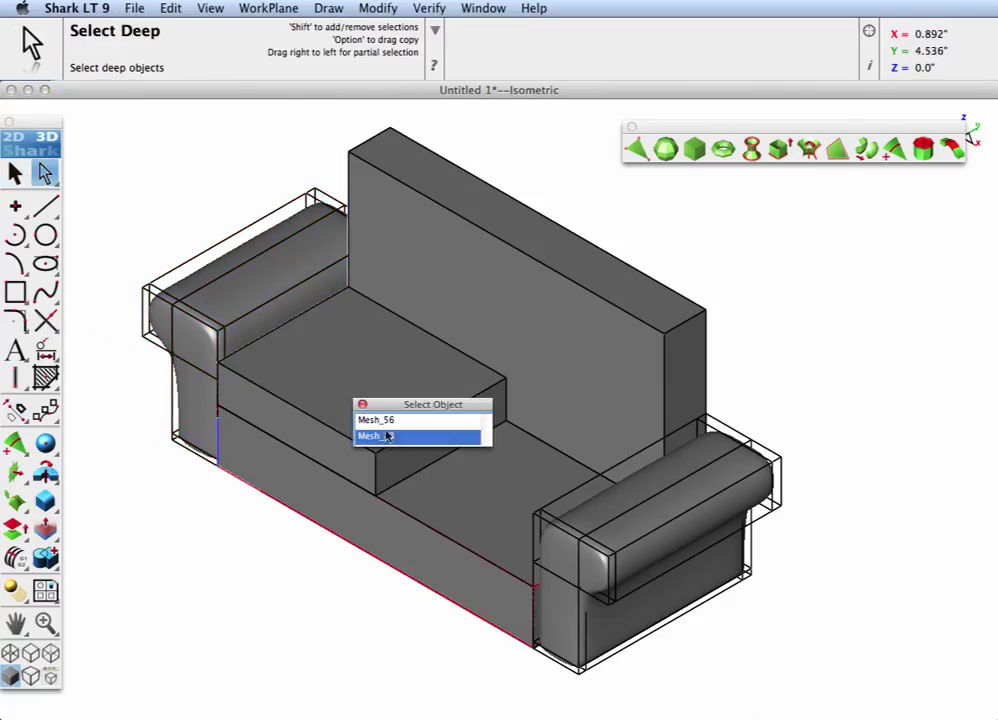
right_click(387, 433)
click(411, 447)
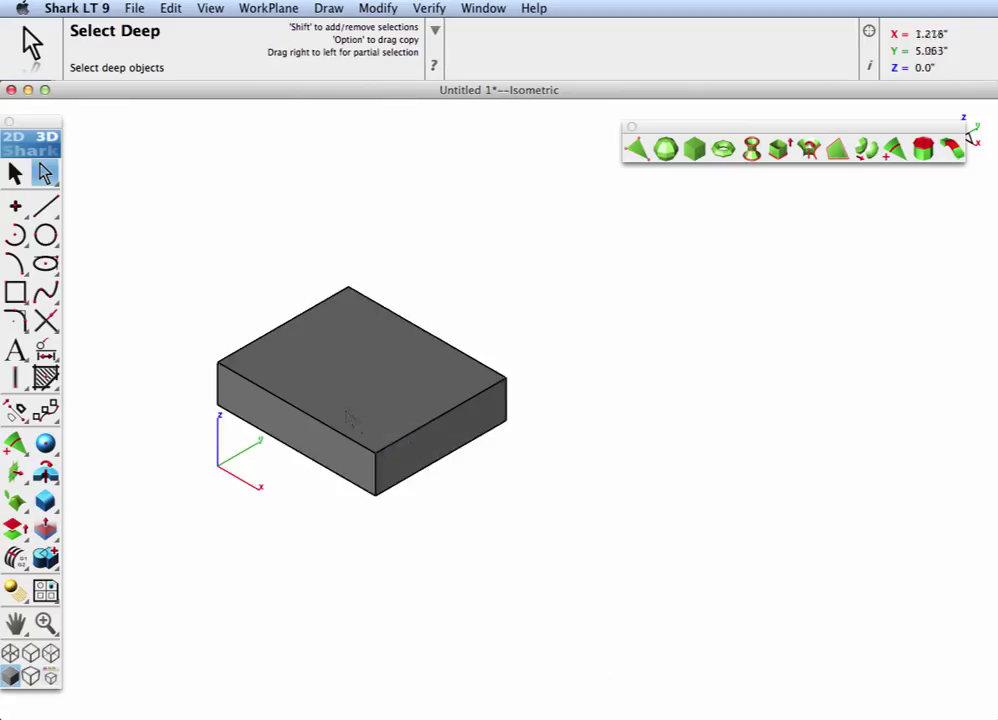
- Add four loops to the seat cushion mesh, one close to each of its front, rear and two side faces
scroll(348, 418, up, 2)
middle_drag(245, 373, 328, 393)
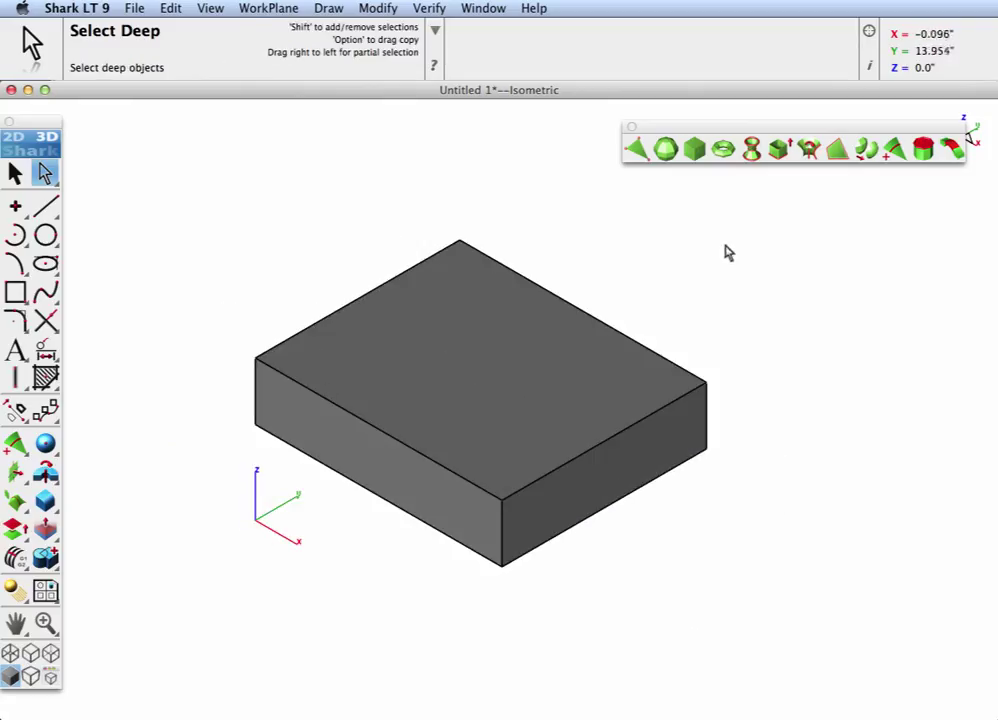
click(895, 149)
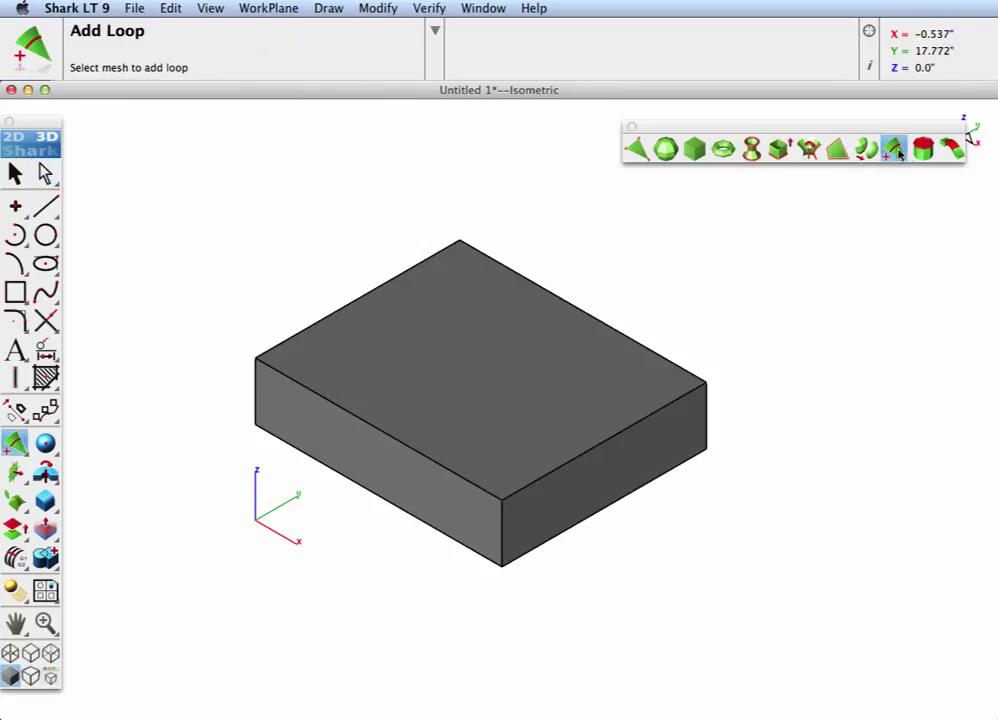
click(296, 340)
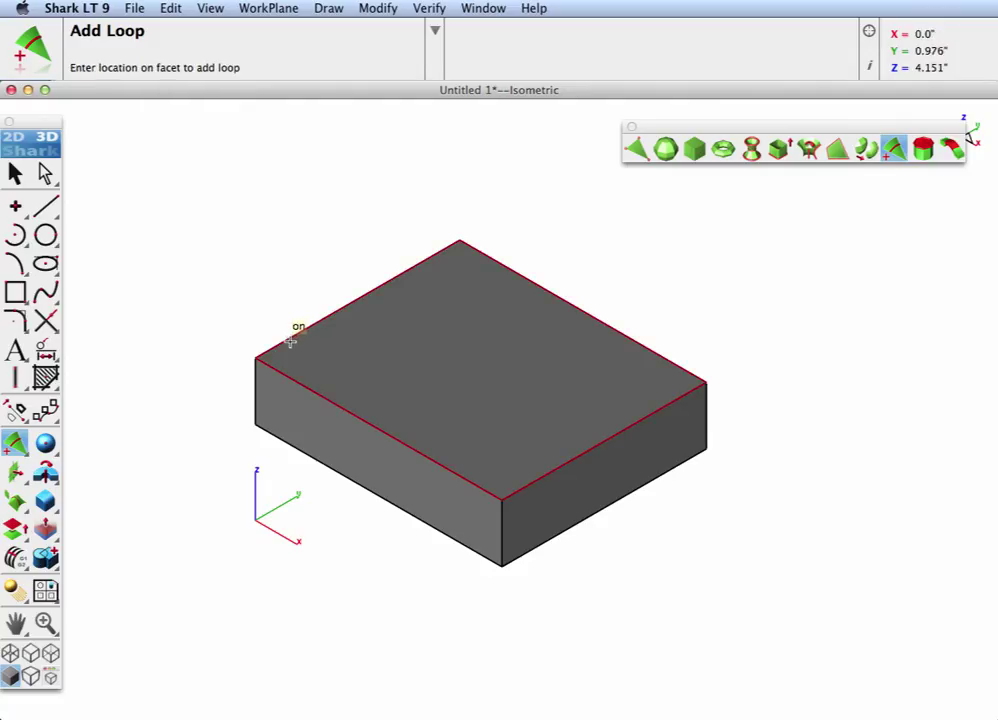
click(291, 340)
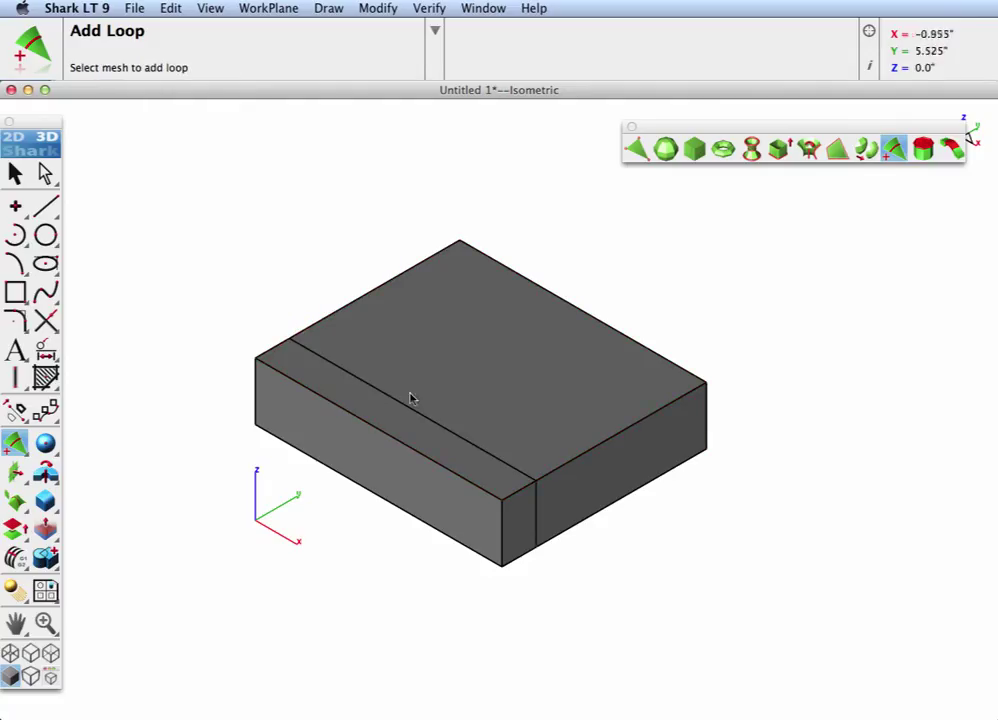
click(670, 413)
click(671, 403)
click(464, 490)
click(478, 476)
click(284, 377)
click(286, 386)
- Smooth the seat cushion with Catmull-Clark subdivision and raise its central top facet by about 0.441 in
click(866, 148)
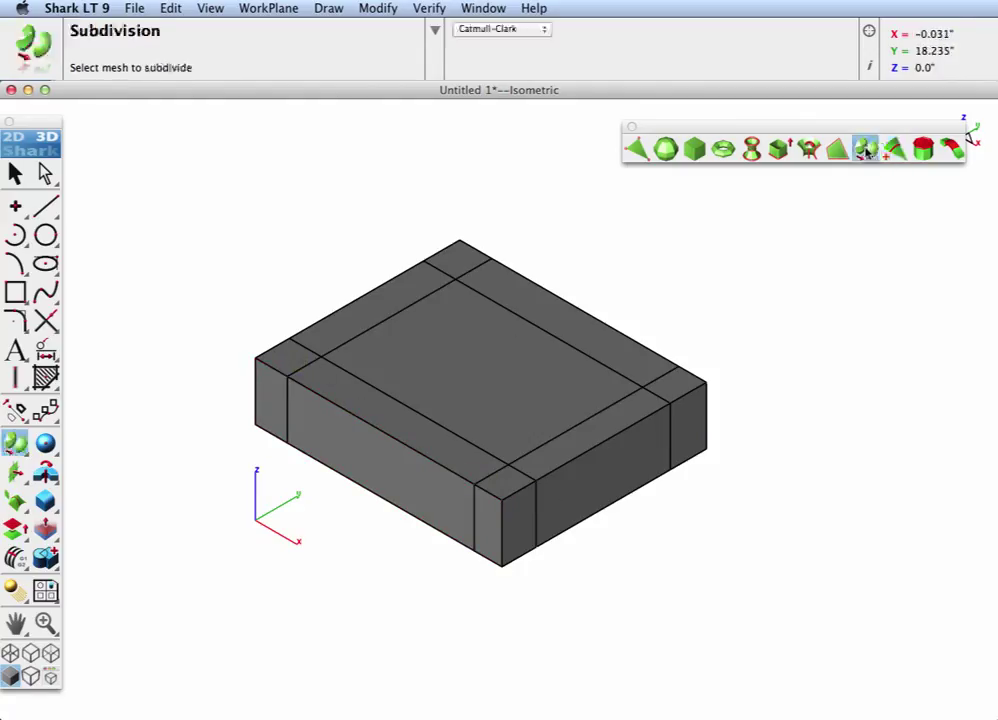
click(558, 395)
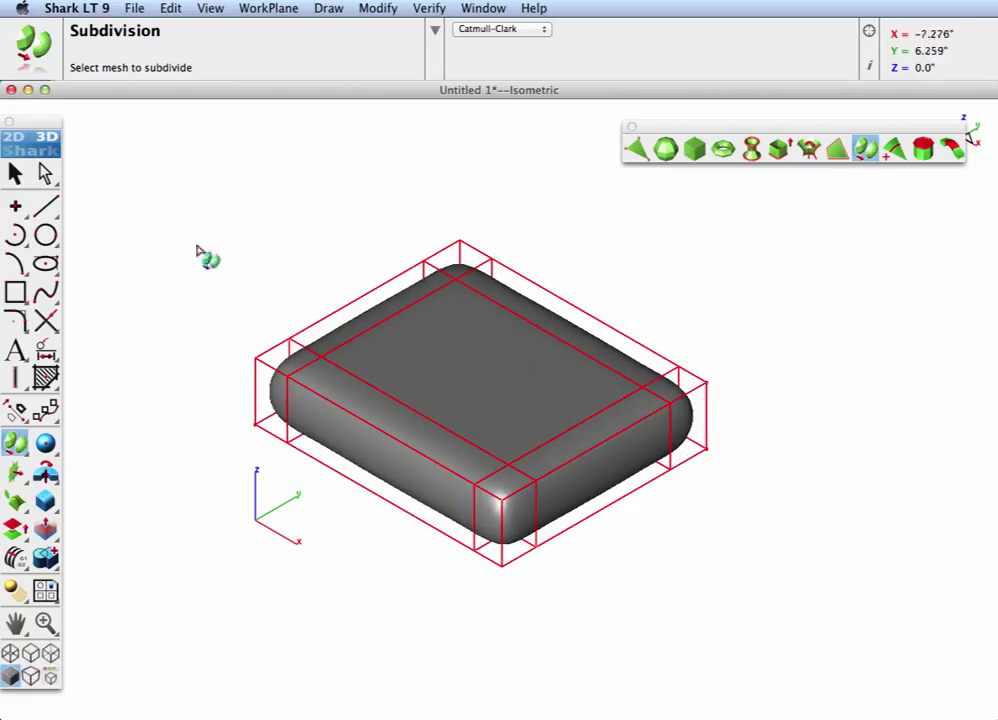
click(45, 173)
click(448, 367)
key(super+2)
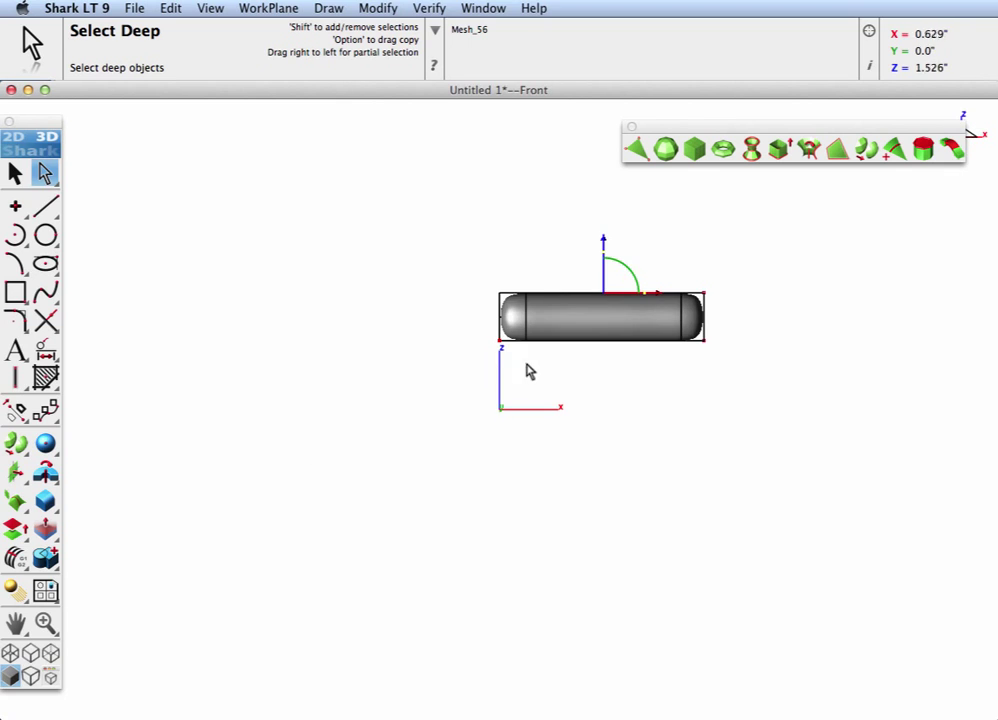
key(super+f)
scroll(600, 263, down, 2)
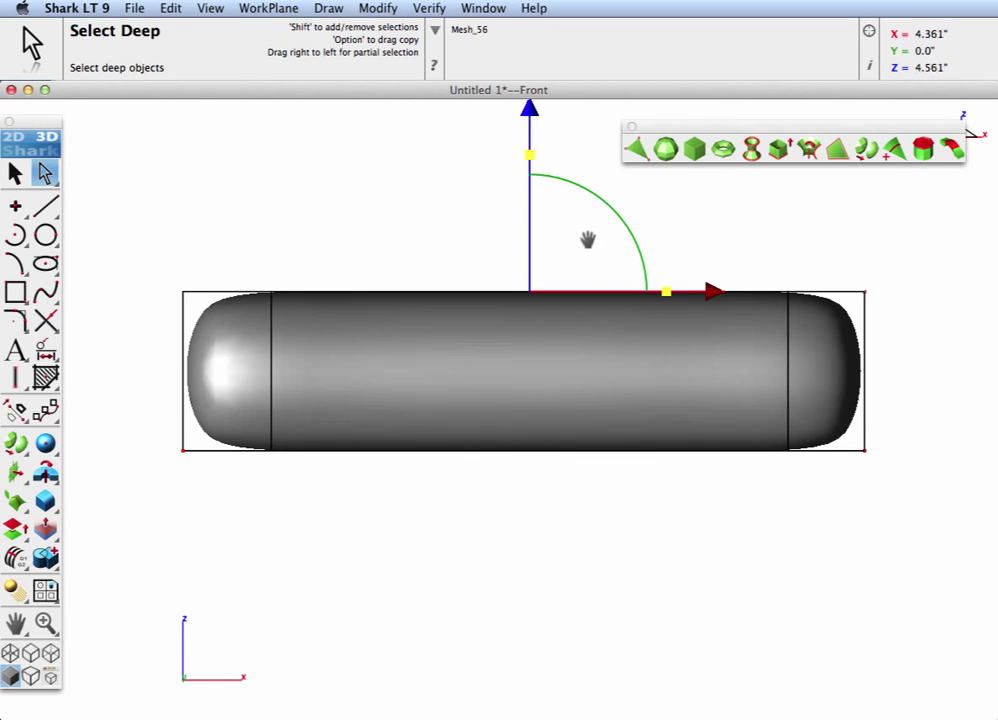
middle_drag(588, 240, 570, 362)
click(511, 230)
drag(510, 230, 512, 190)
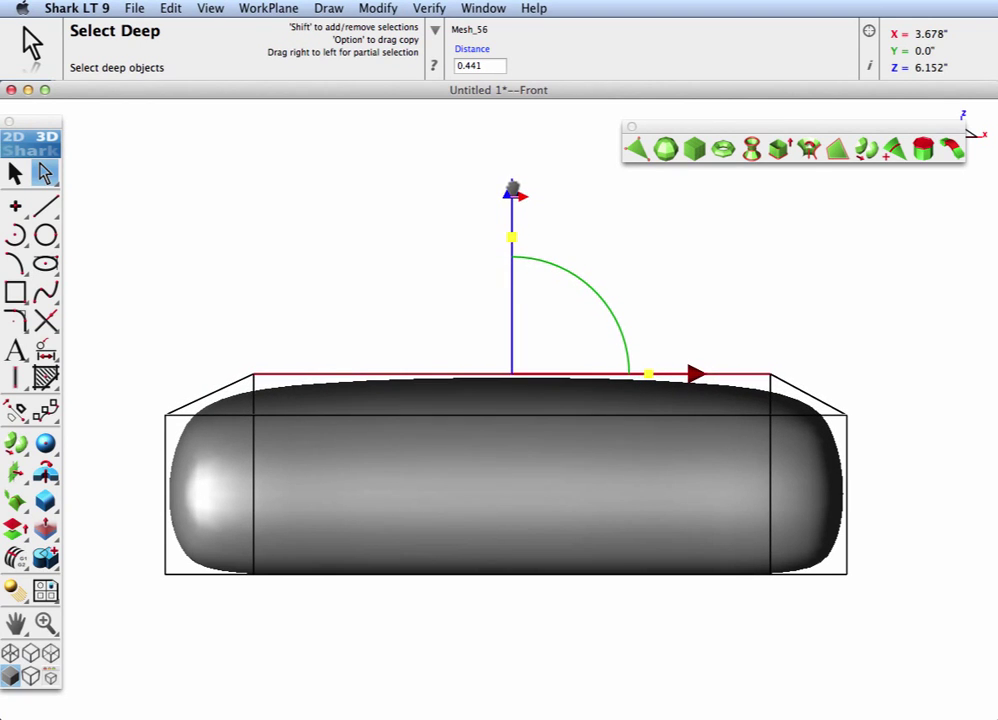
click(436, 250)
- Return to the isometric view and show all objects hidden while shaping the seat cushion
key(super+i)
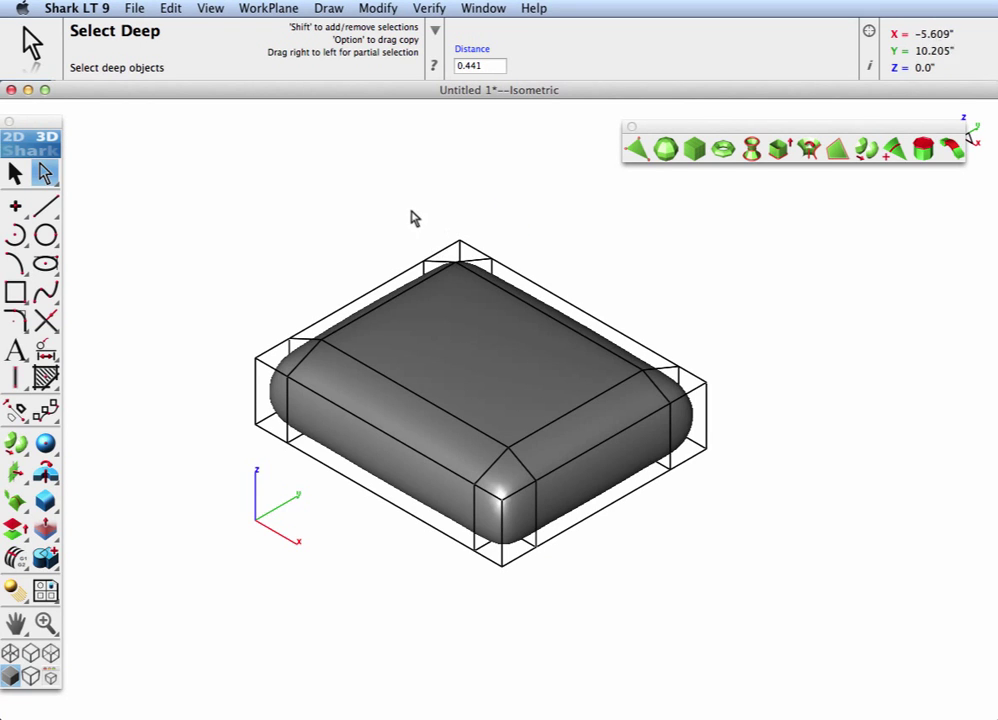
right_click(785, 318)
mouse_move(868, 589)
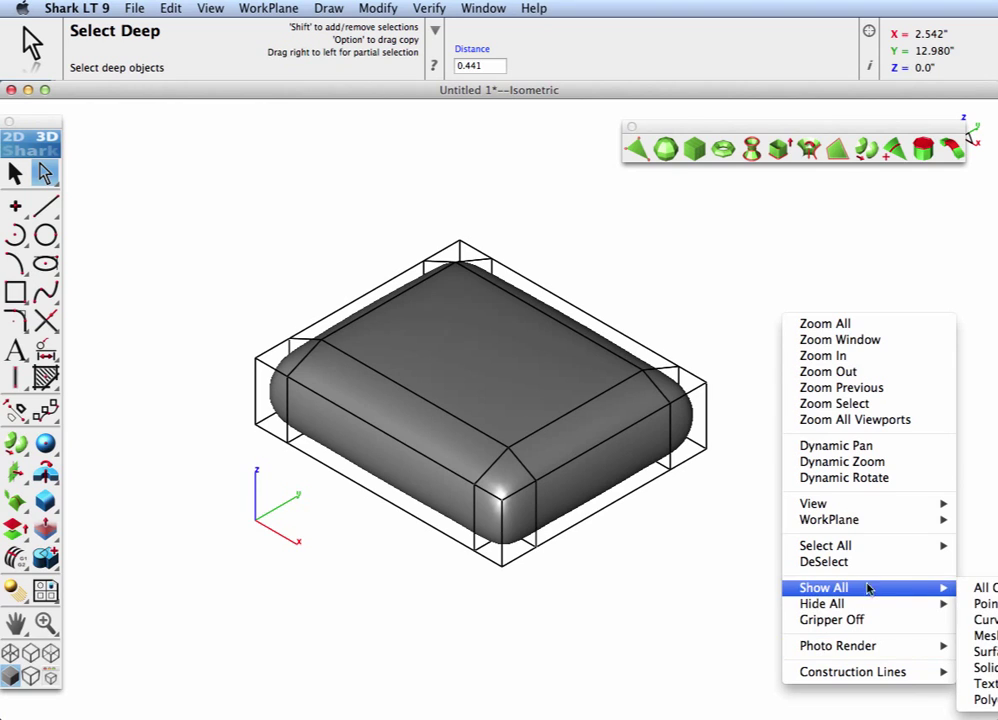
click(982, 588)
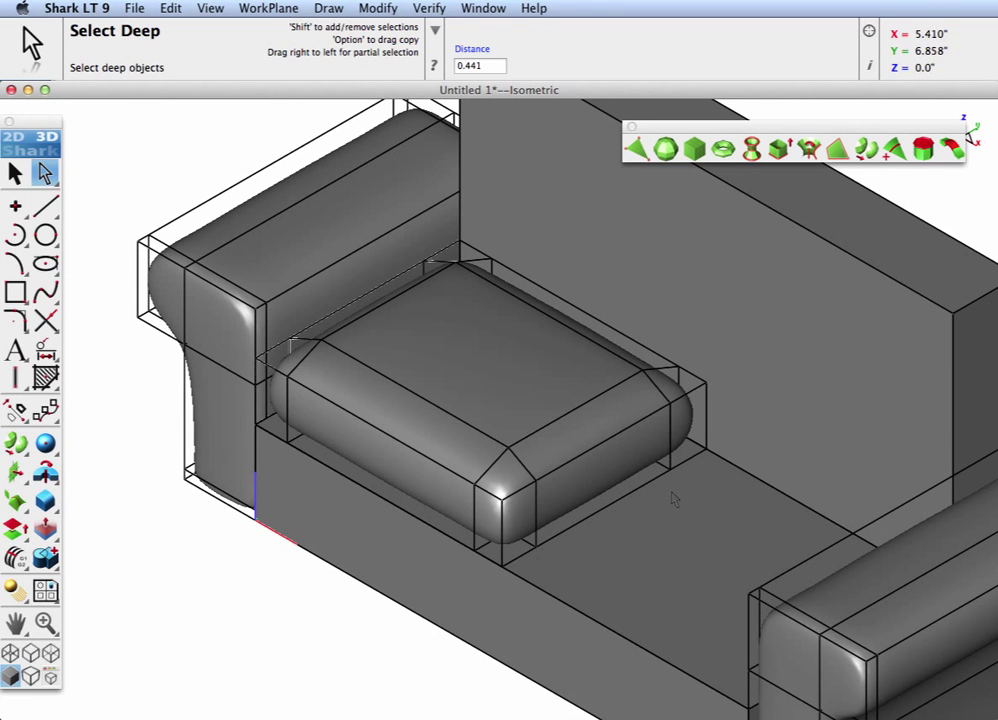
- Copy the seat cushion from its outer front bottom corner to its inner front bottom corner, filling the other half of the seat
click(15, 172)
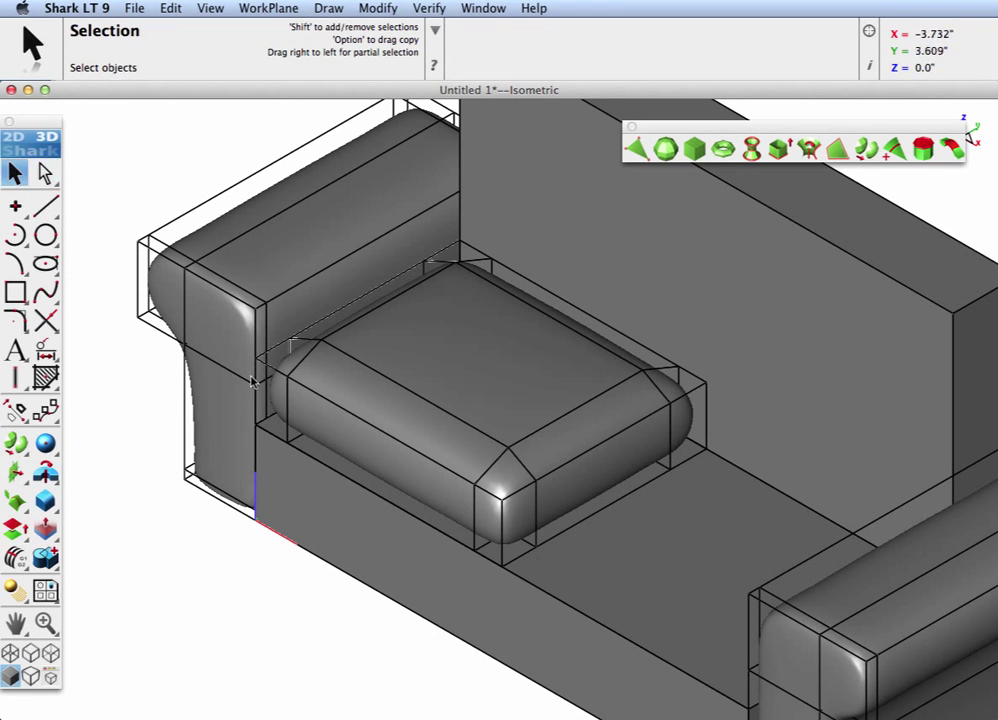
click(362, 403)
click(412, 416)
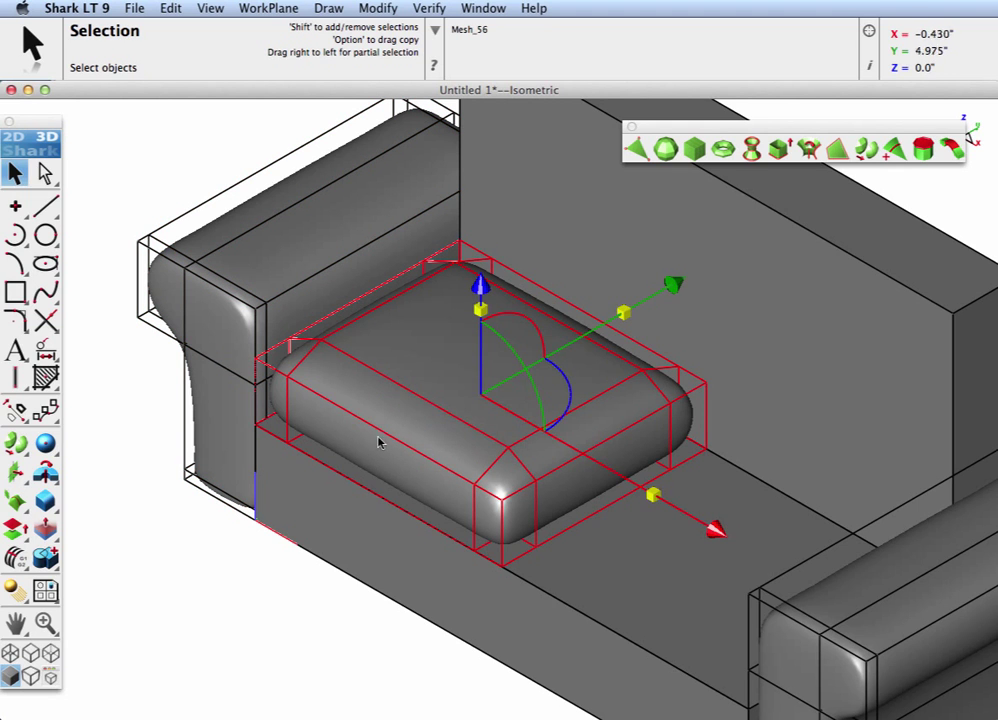
key(alt)
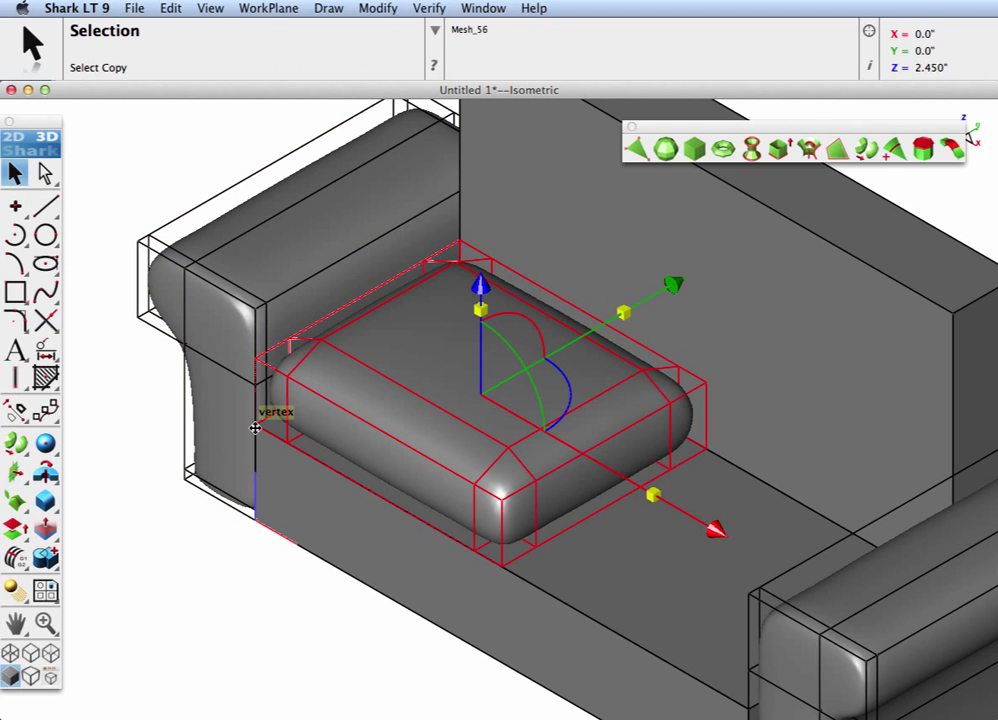
alt+drag(255, 428, 508, 568)
click(224, 548)
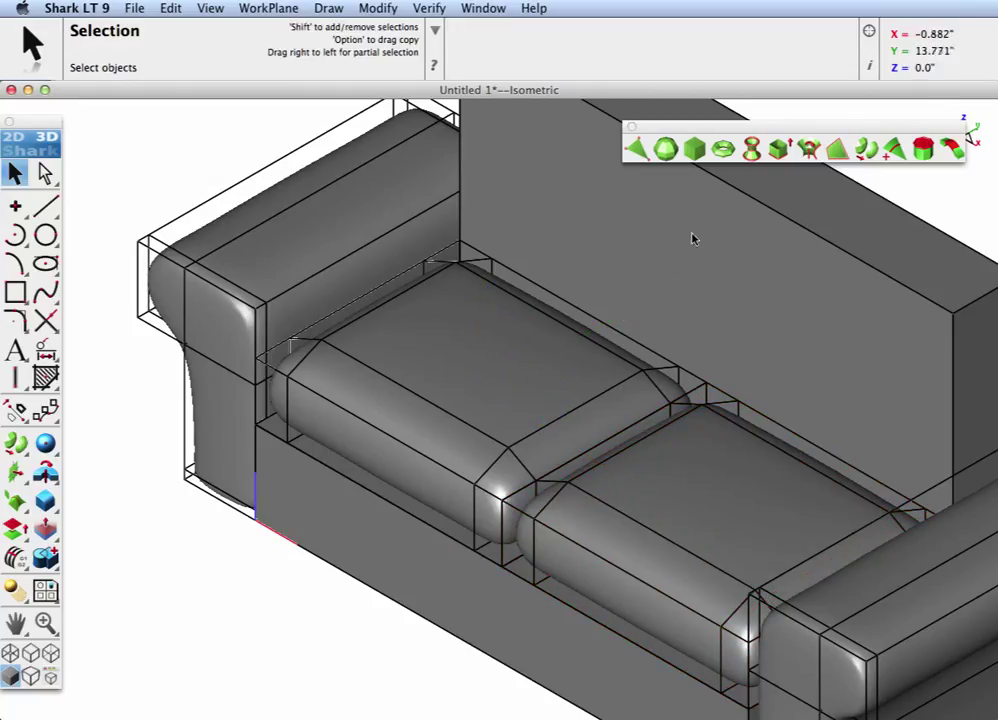
- Isolate the backrest mesh by hiding all other sofa parts
scroll(567, 224, down, 5)
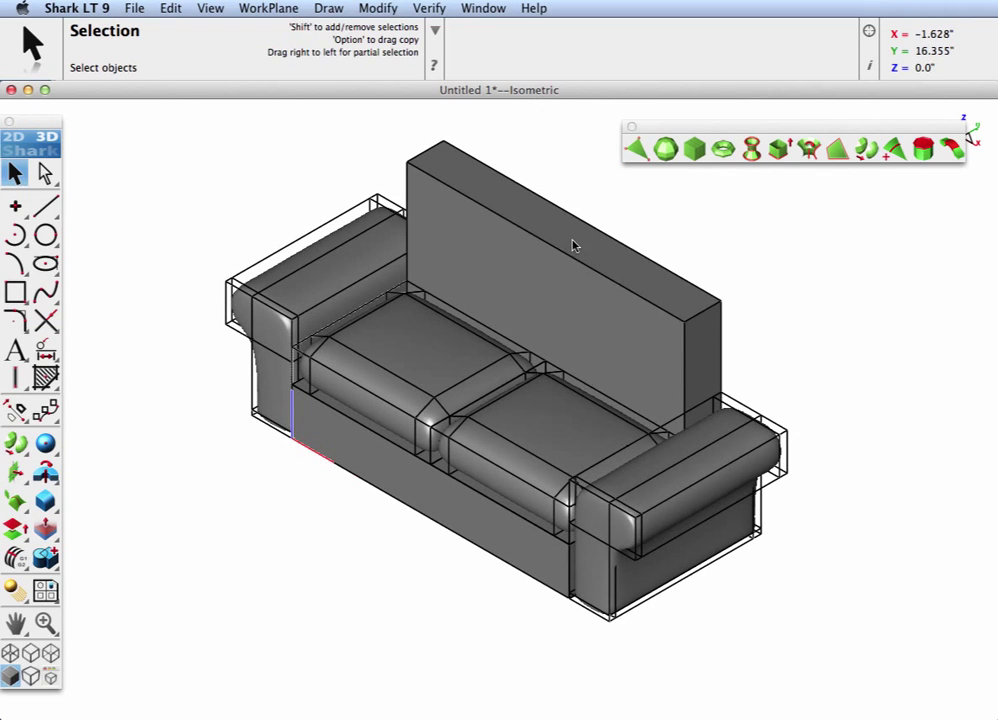
right_click(573, 245)
click(588, 261)
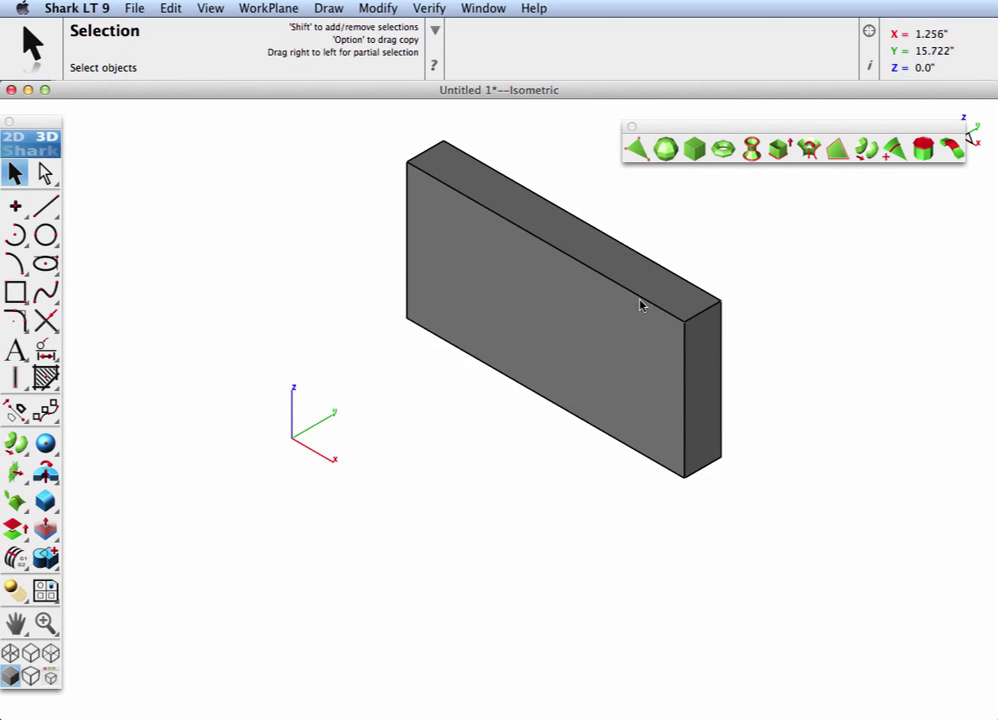
- Add a horizontal loop around the backrest mesh at about mid-height, working in the right side view
key(super+r)
key(super+f)
scroll(631, 305, down, 2)
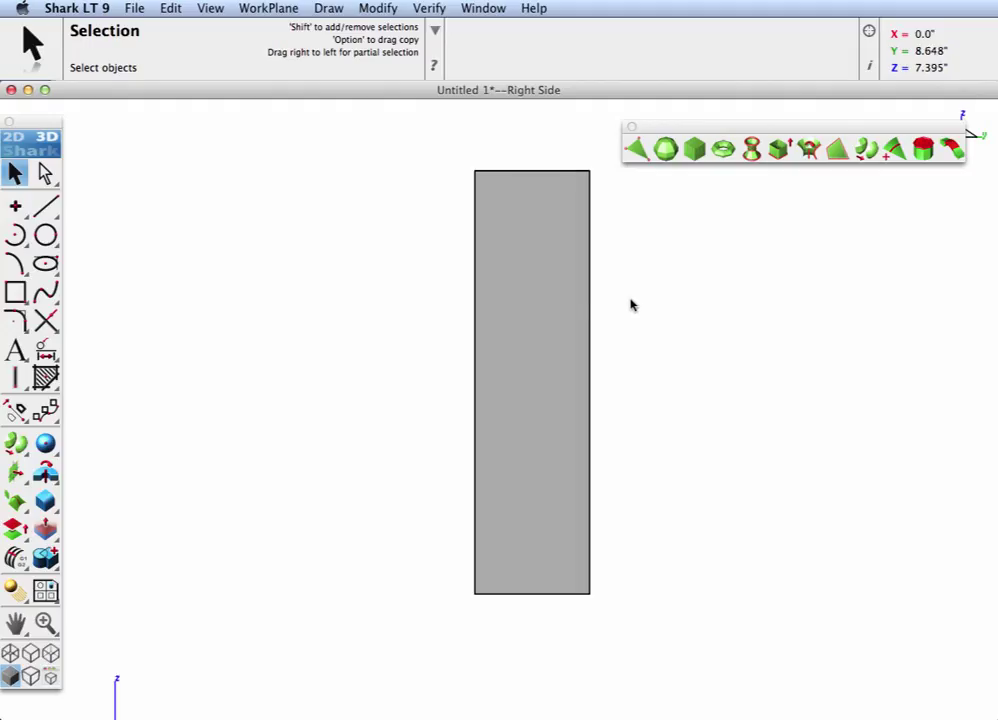
click(894, 148)
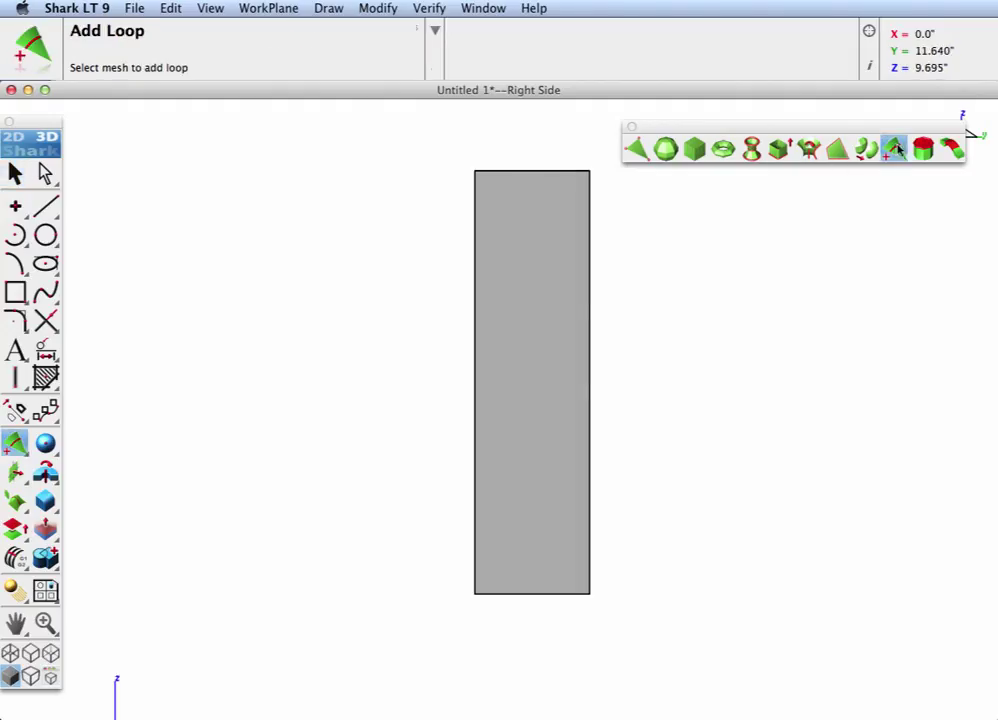
click(578, 396)
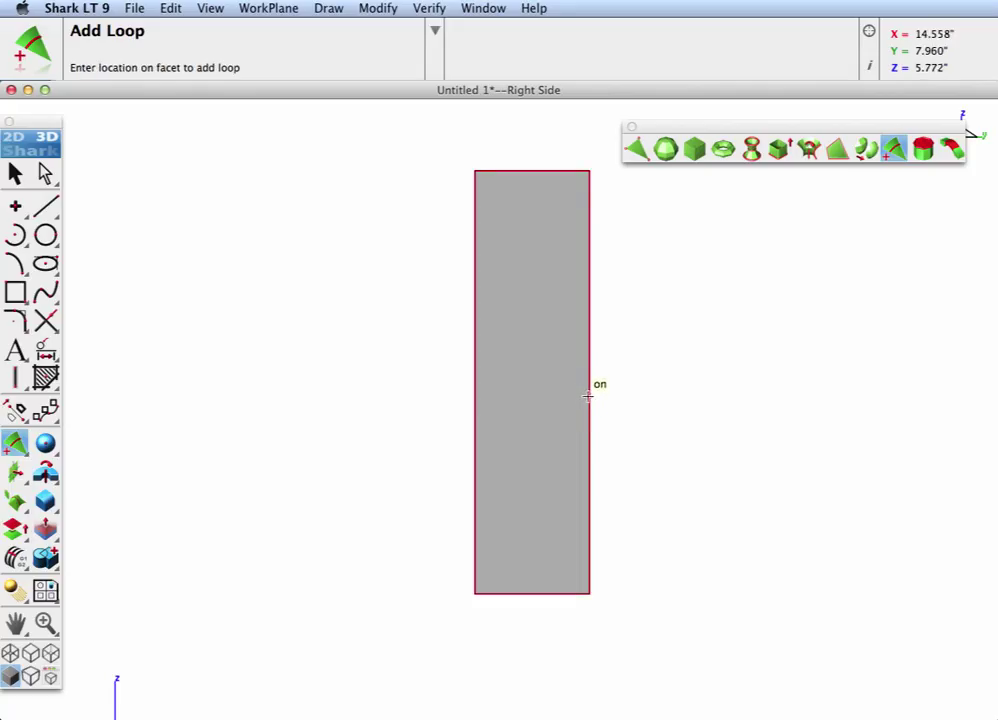
click(587, 396)
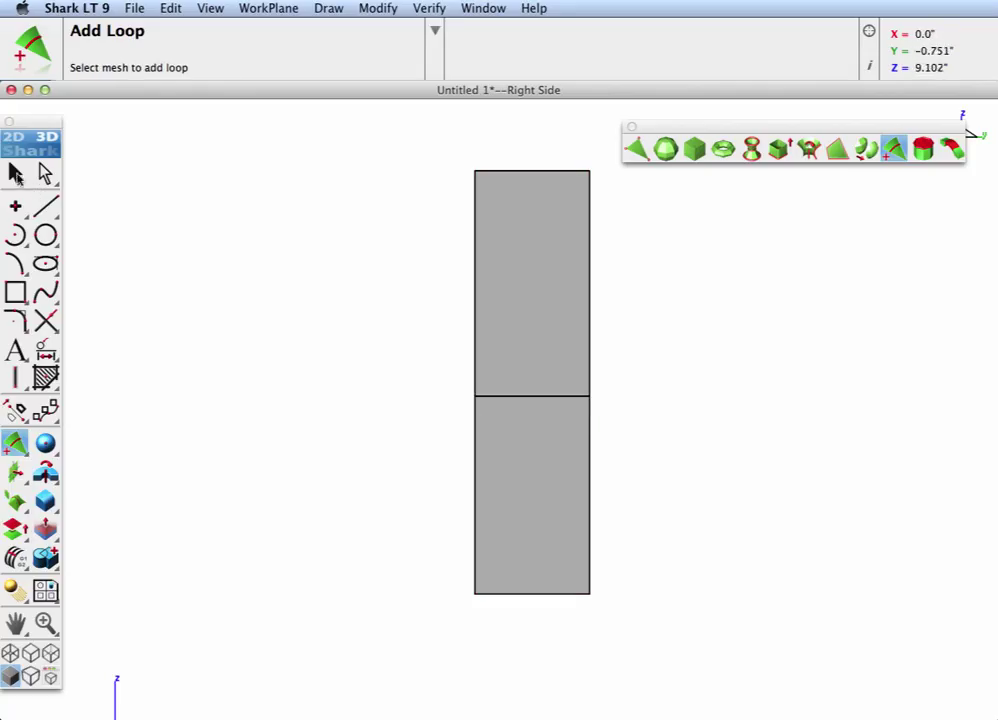
- Select the backrest's top points and move them rearward along Y so its upper half leans back
click(15, 173)
drag(406, 142, 649, 241)
scroll(645, 236, down, 2)
middle_drag(648, 234, 586, 296)
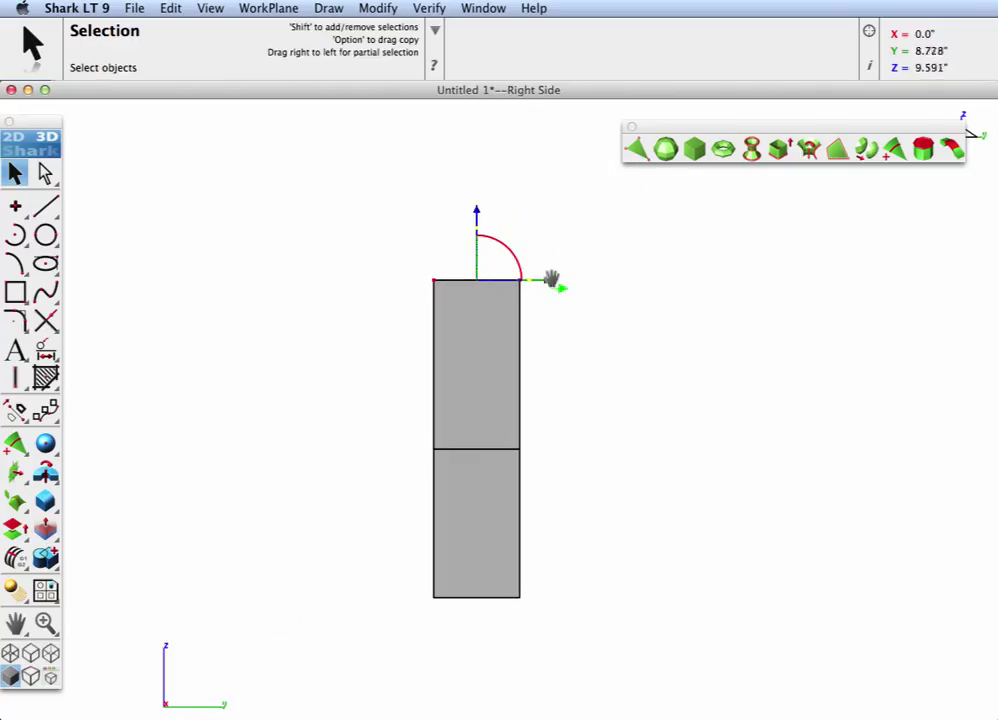
drag(541, 278, 619, 284)
click(652, 332)
- Add a vertical loop near each end of the backrest mesh, working in the front view
key(super+2)
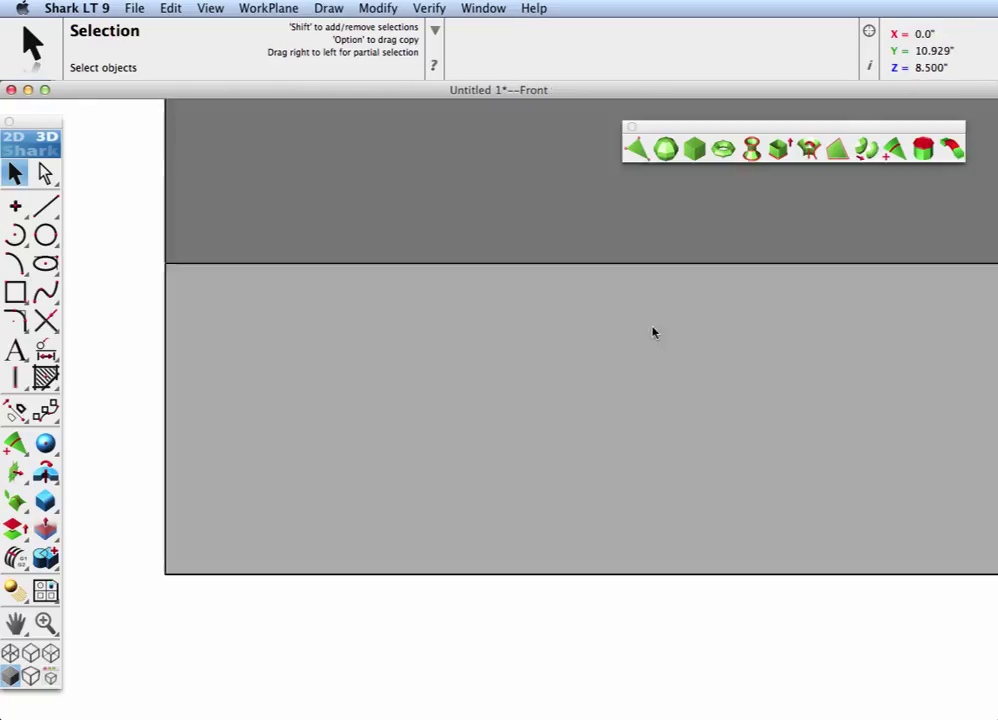
scroll(643, 325, down, 1)
click(893, 149)
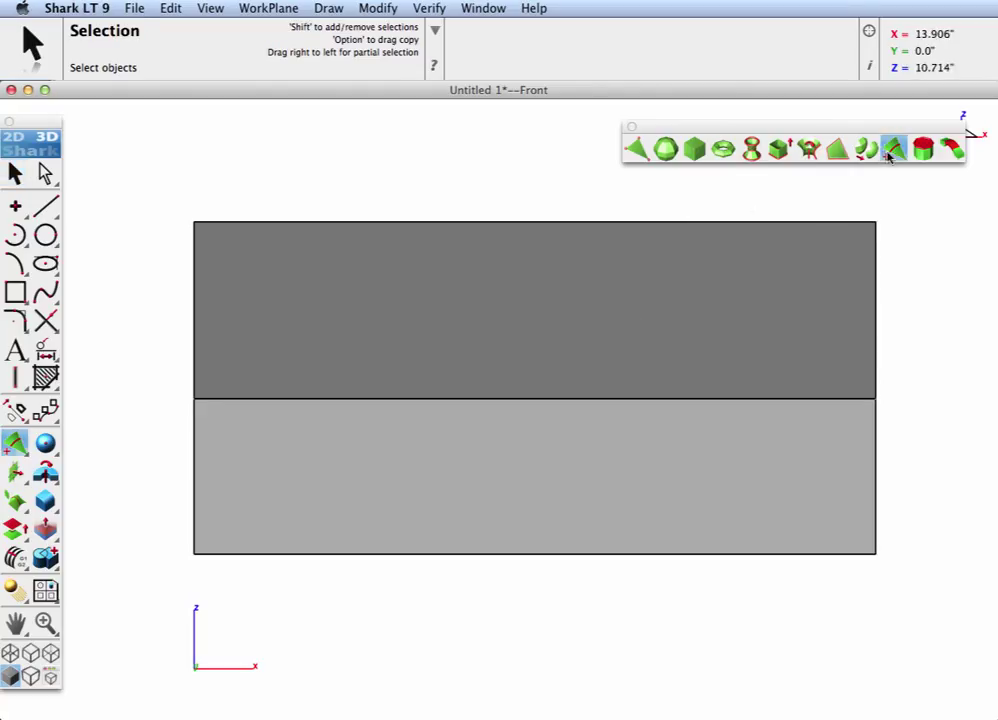
click(835, 228)
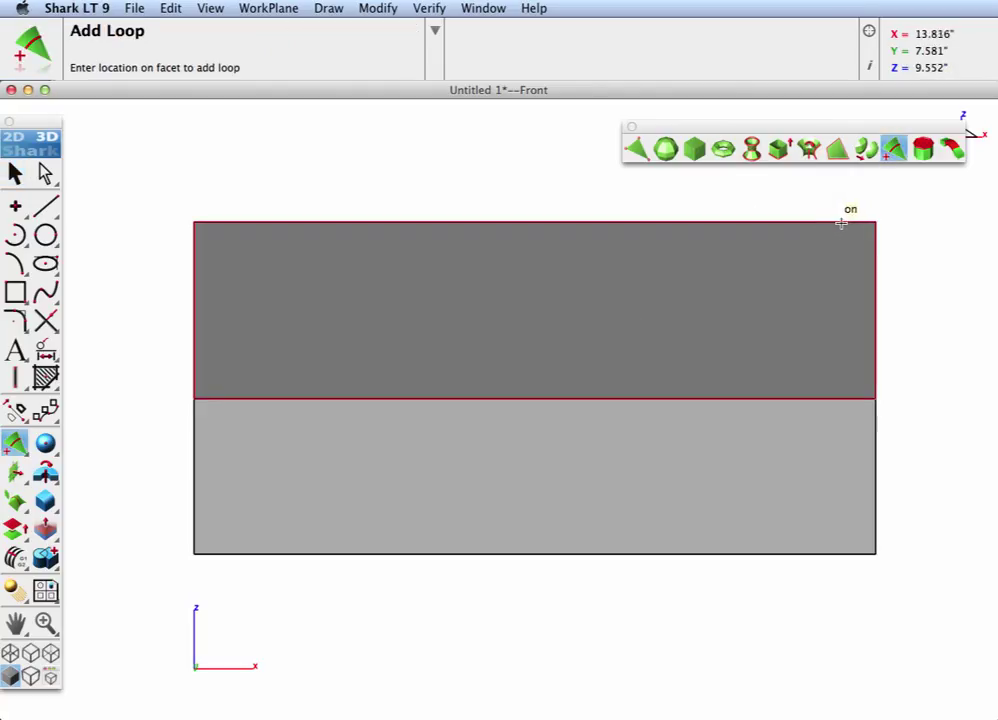
click(858, 224)
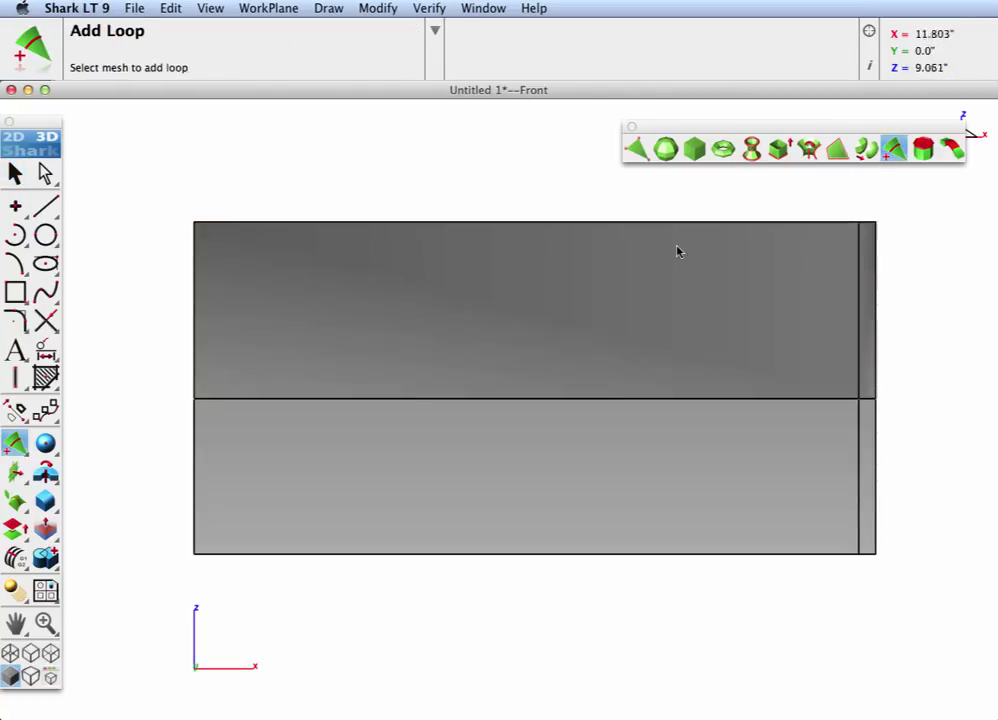
click(225, 229)
click(222, 224)
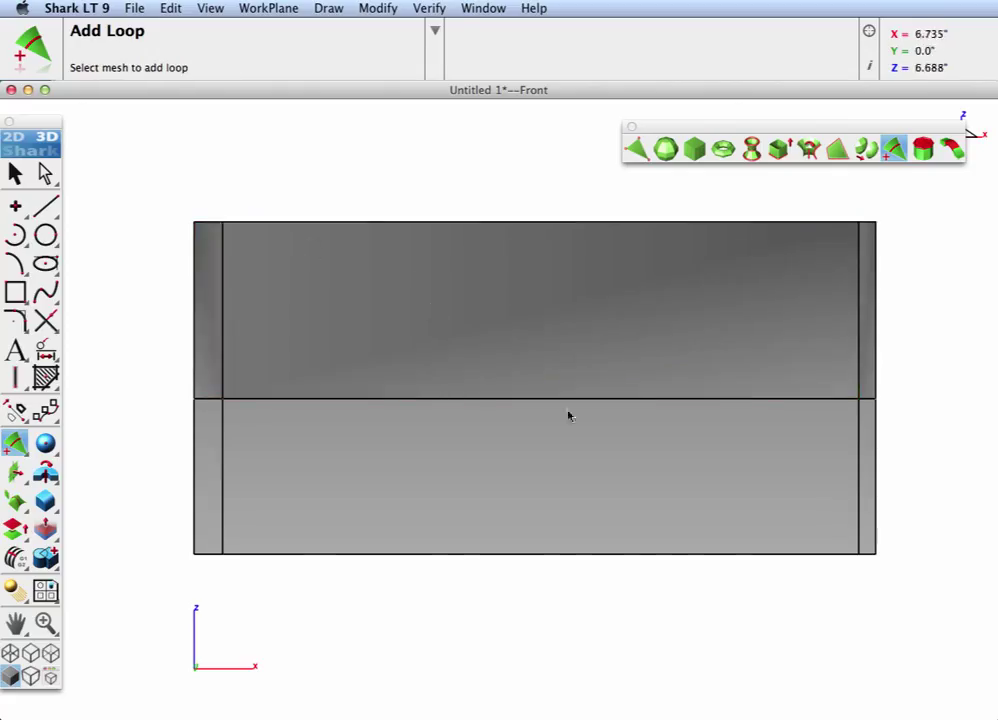
- Add a horizontal loop just below the backrest's top edge, working in the isometric view
key(super+i)
scroll(684, 321, up, 2)
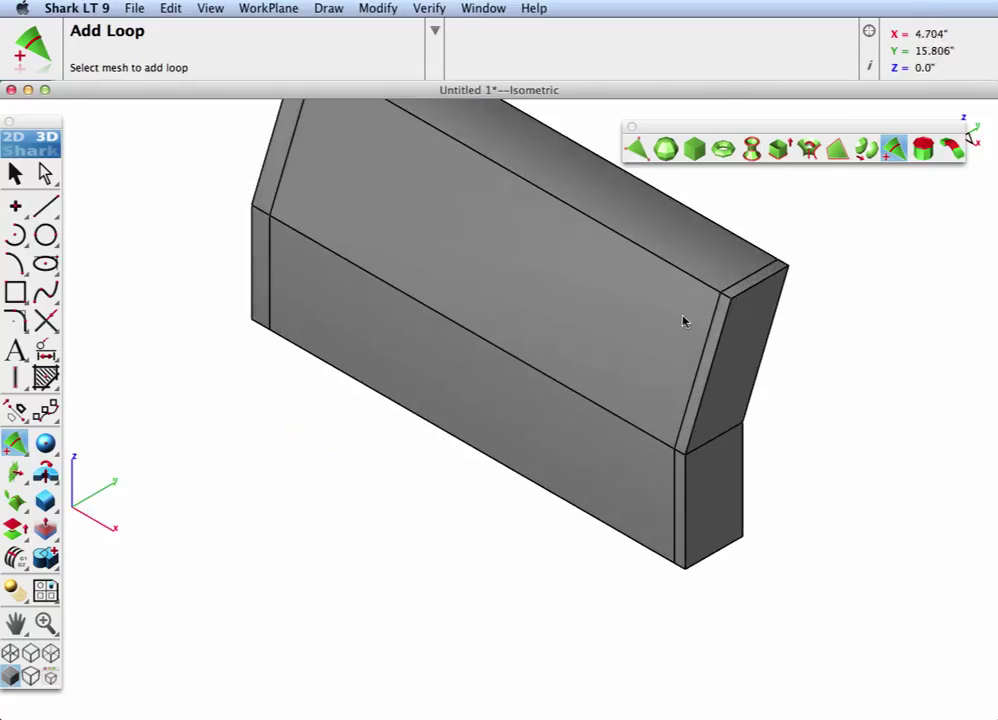
click(710, 328)
click(703, 332)
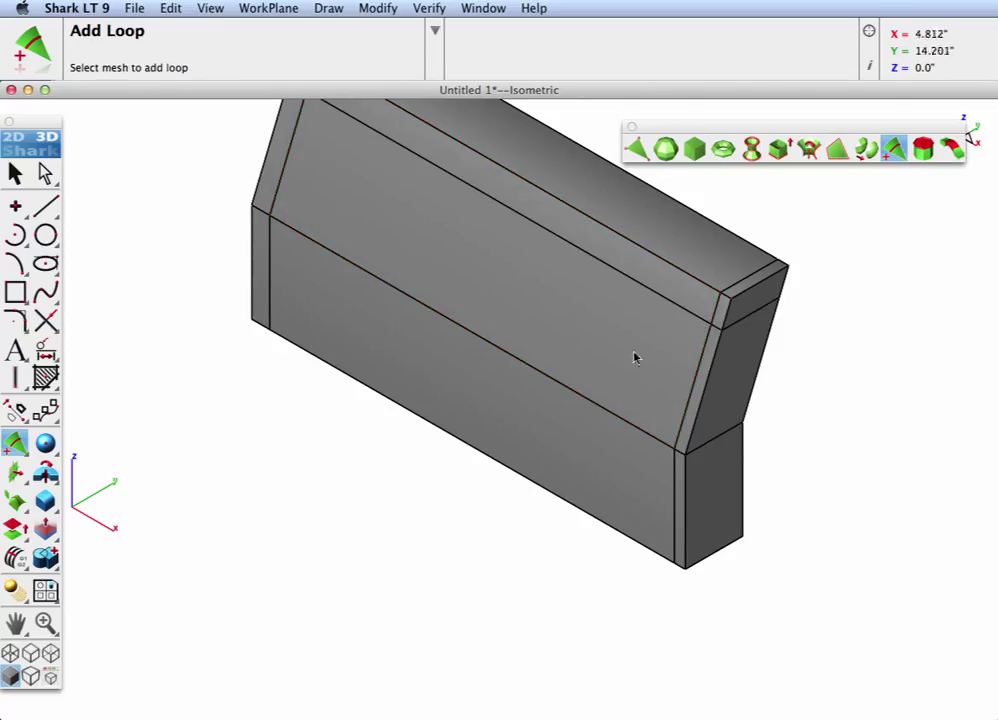
- Smooth the backrest mesh with Catmull-Clark subdivision
click(837, 150)
click(865, 149)
click(726, 266)
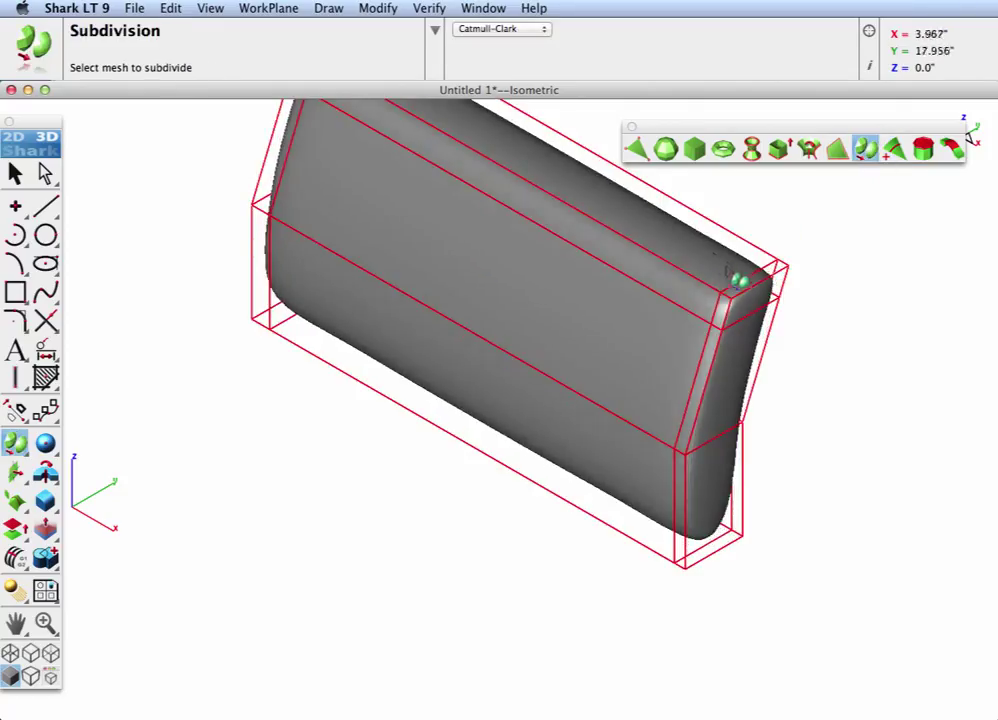
- Add a horizontal loop close to the backrest's bottom edge to tighten its lower rounding
key(super+2)
click(894, 150)
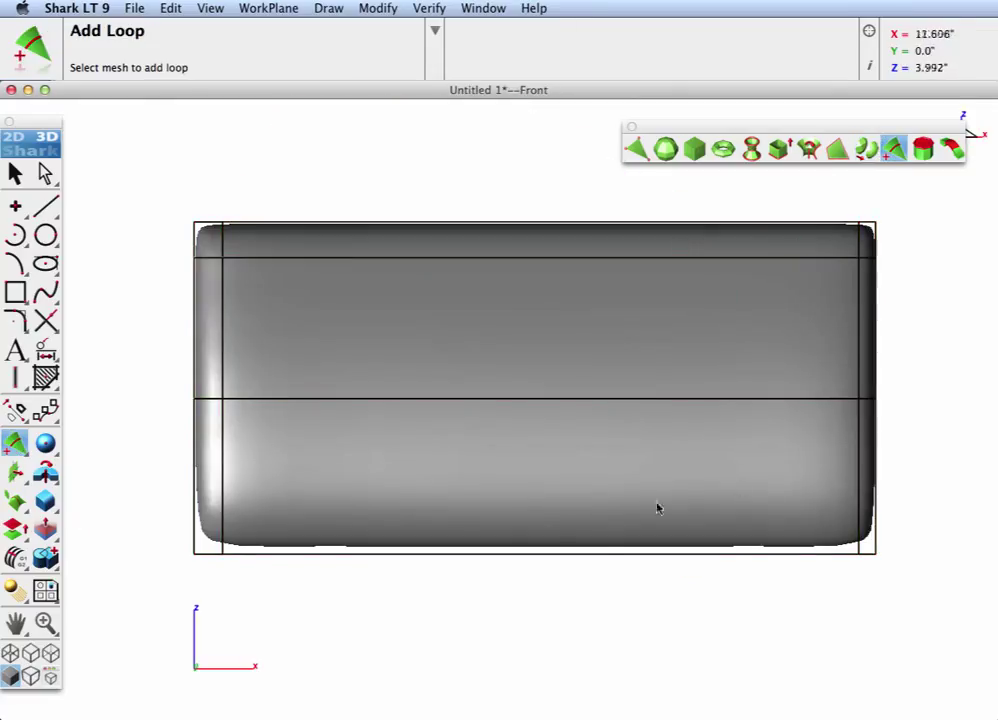
click(873, 537)
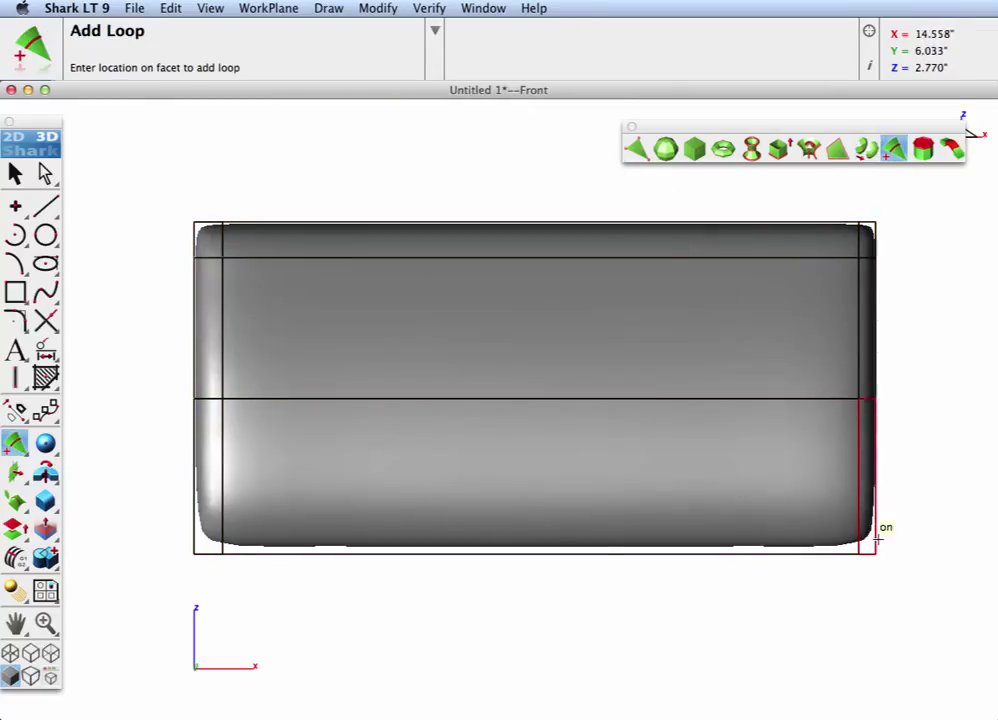
click(876, 541)
key(super+4)
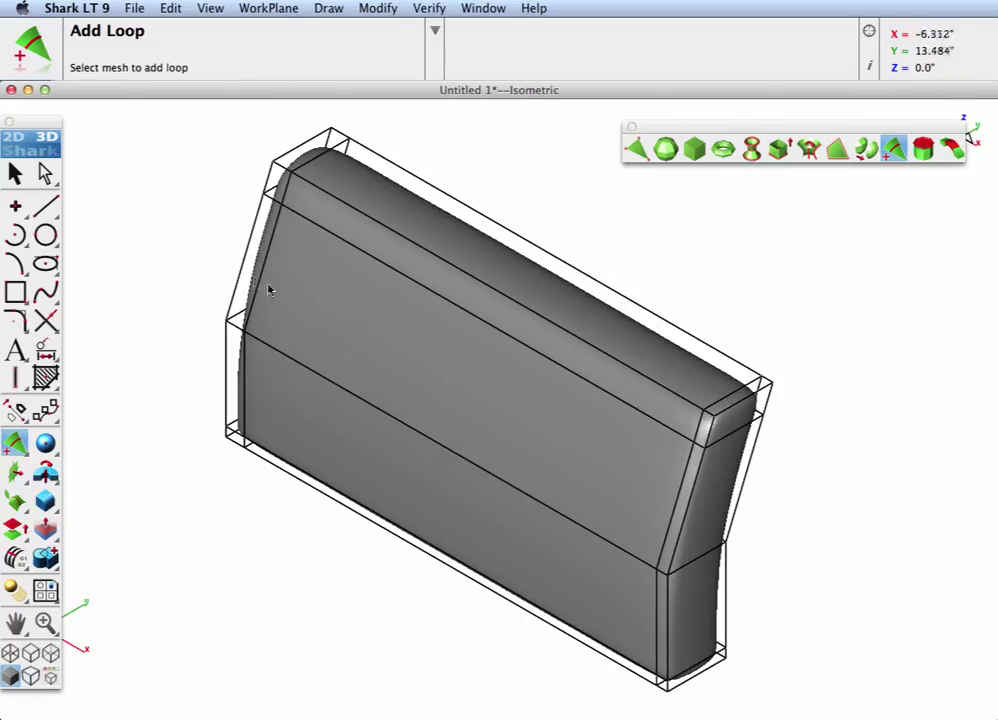
- Deep-select the backrest's top facet between the end loops and raise it along Z to crown the top
click(45, 173)
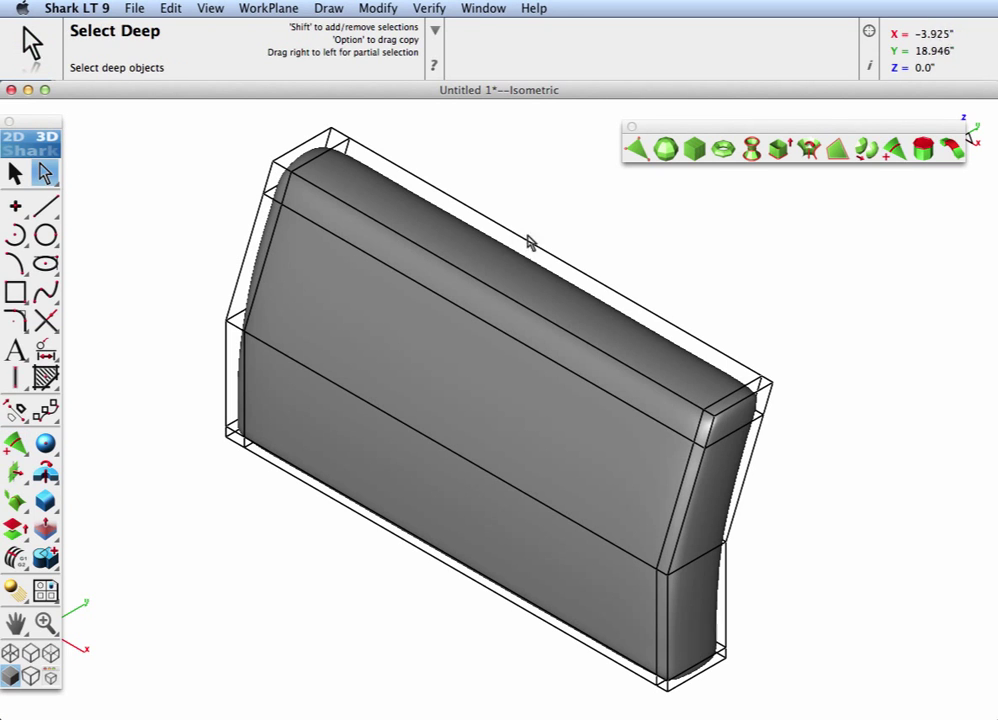
click(512, 266)
drag(525, 348, 545, 317)
key(super+2)
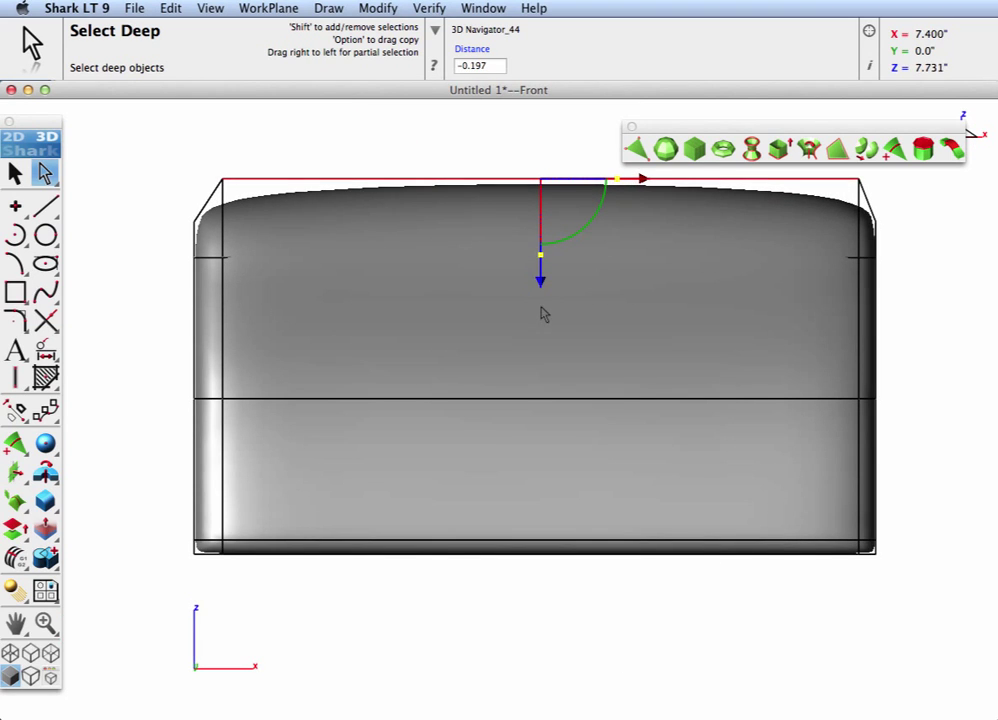
key(super+4)
- Deselect the backrest facet and show all hidden sofa parts again
click(663, 218)
right_click(692, 209)
mouse_move(757, 481)
click(890, 543)
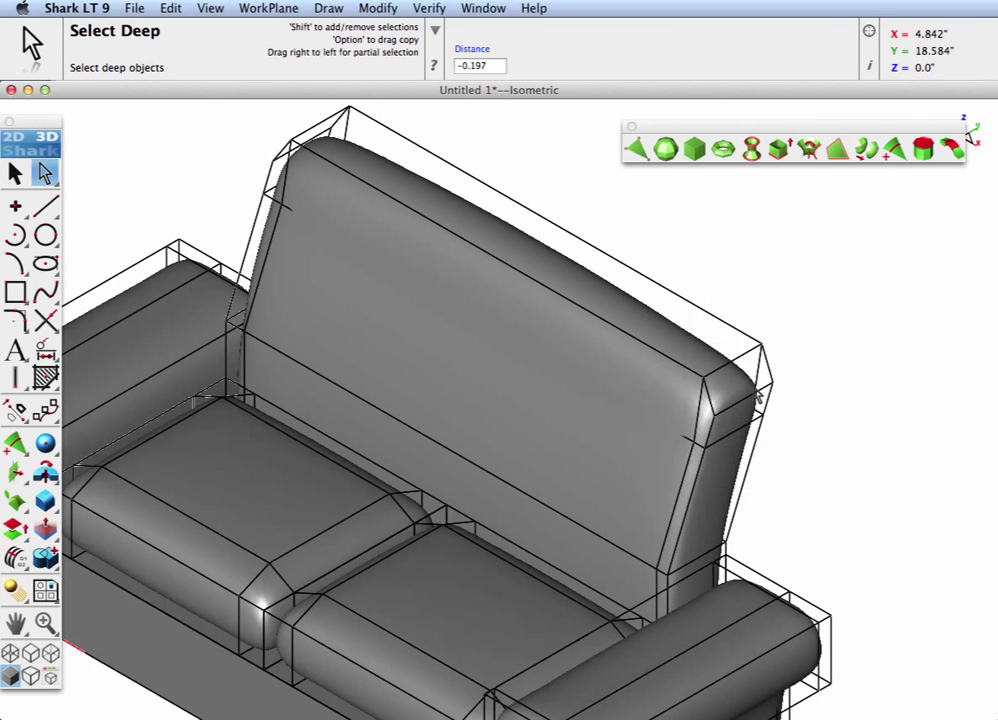
- Select the backrest's upper mesh points in the front view and lower them by about 2.134 inches
key(super+1)
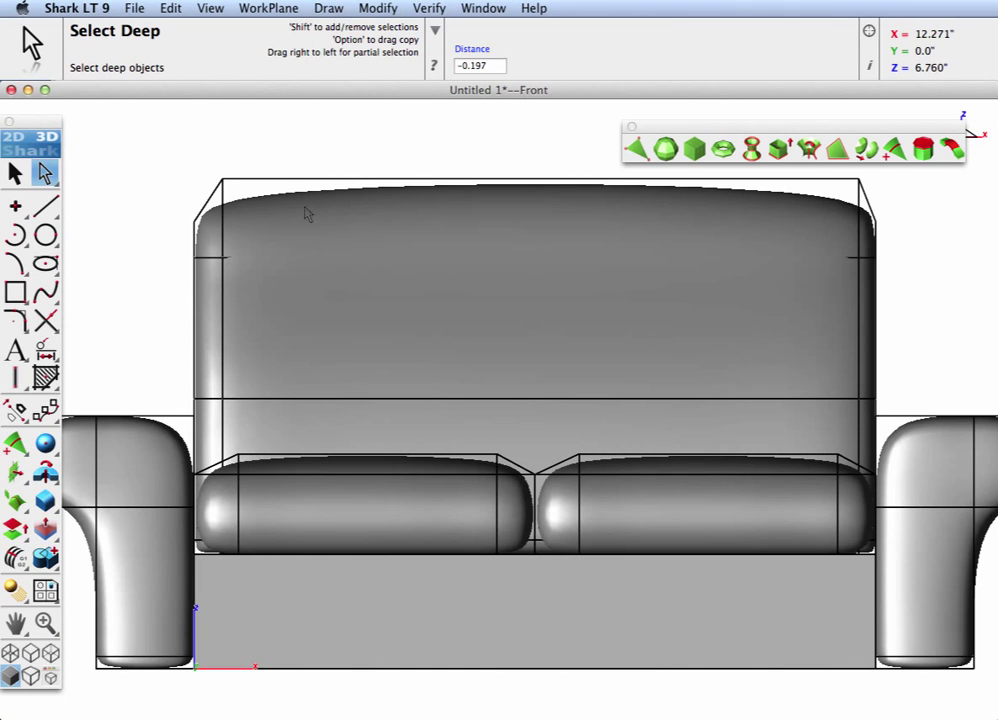
drag(118, 155, 907, 328)
key(super+4)
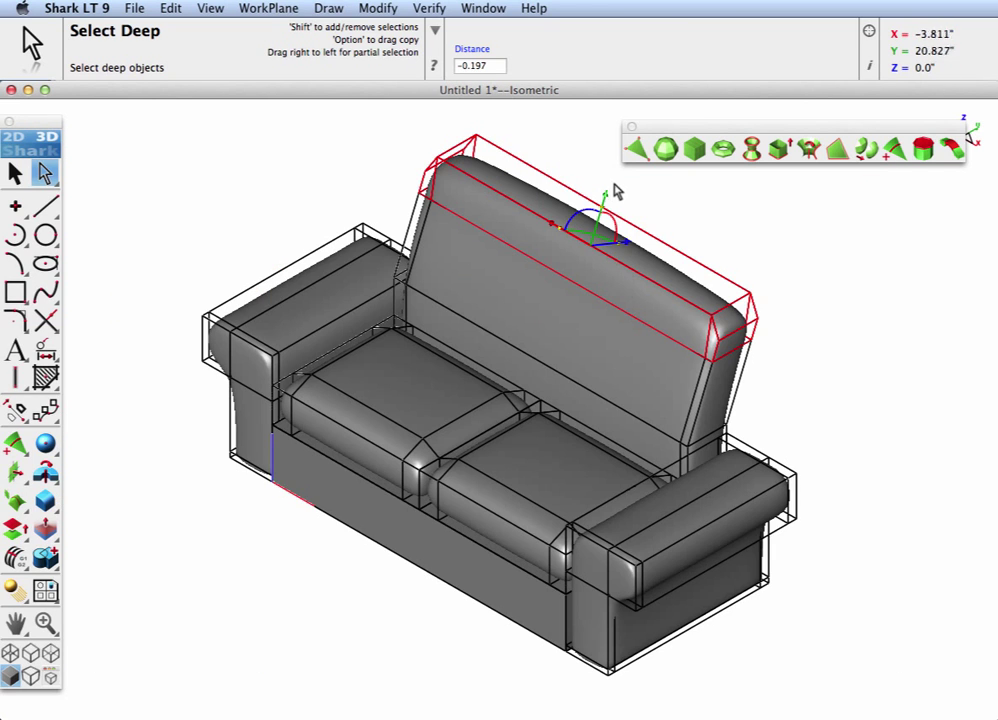
drag(604, 196, 590, 250)
click(668, 258)
key(super+2)
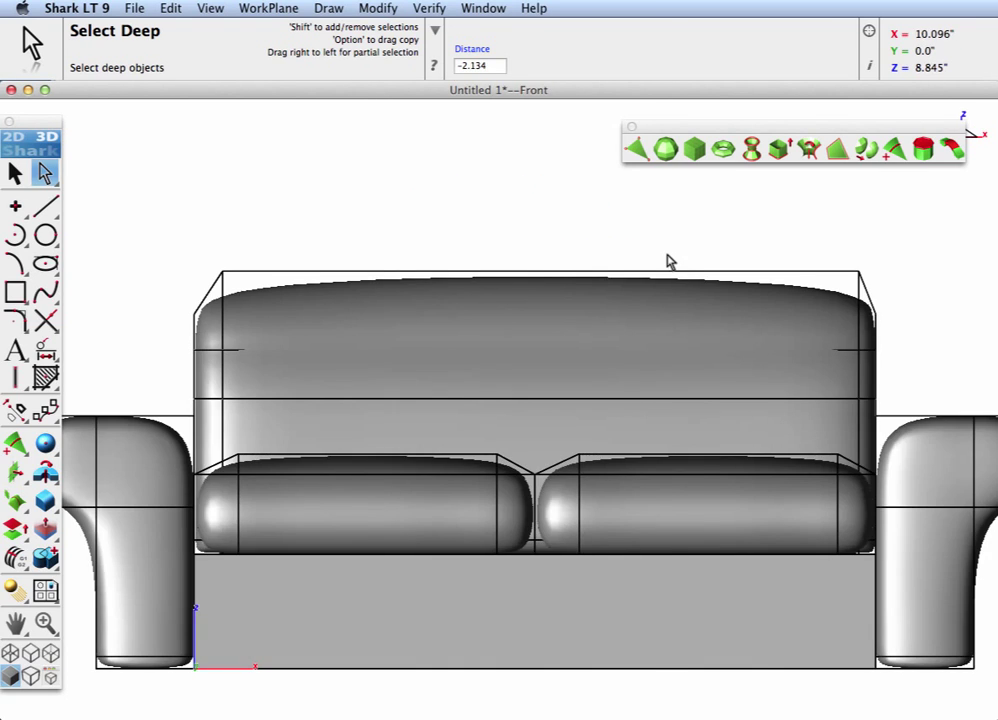
key(super+4)
key(super+1)
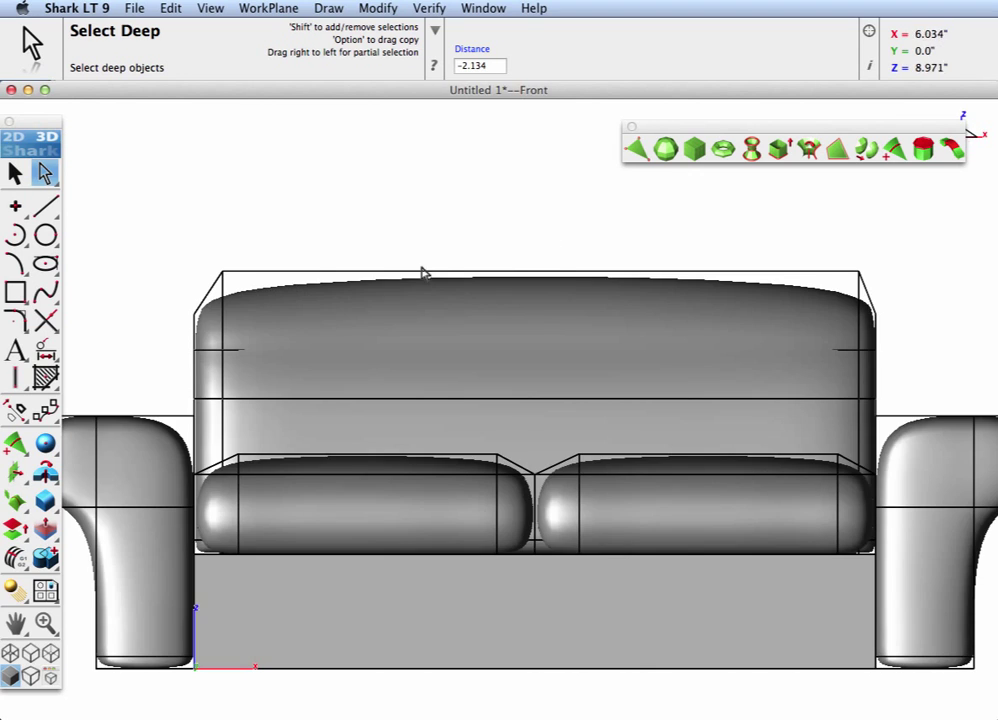
- Define a three-point work plane on the backrest's leaning front, using its two upper front vertices and an outer vertex at the mid-height loop
key(super+0)
scroll(362, 258, up, 3)
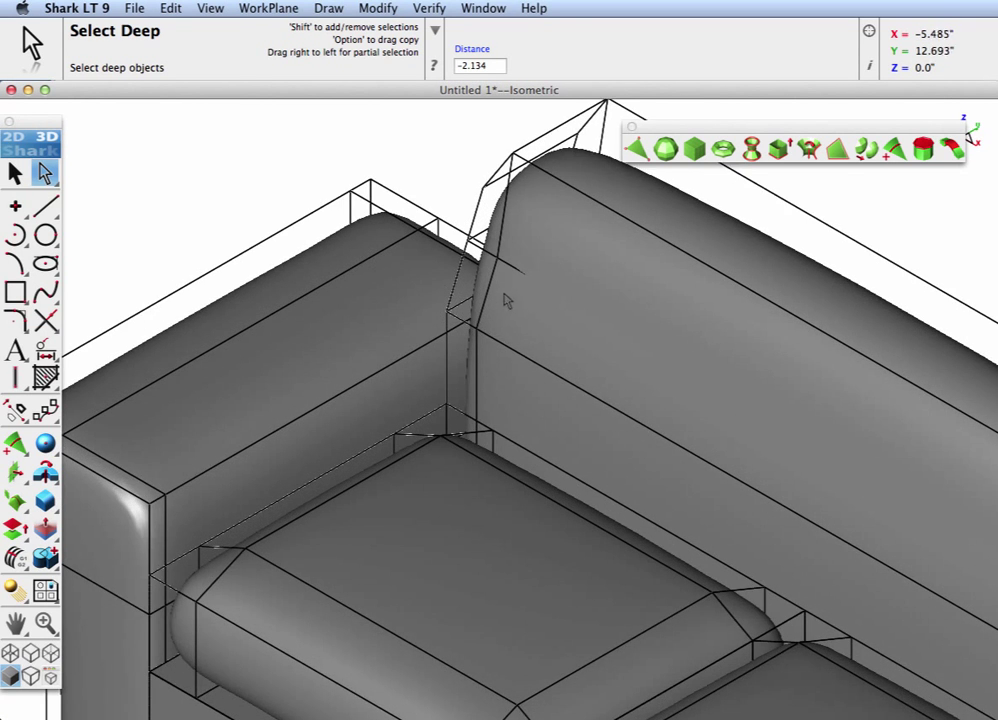
scroll(500, 290, up, 3)
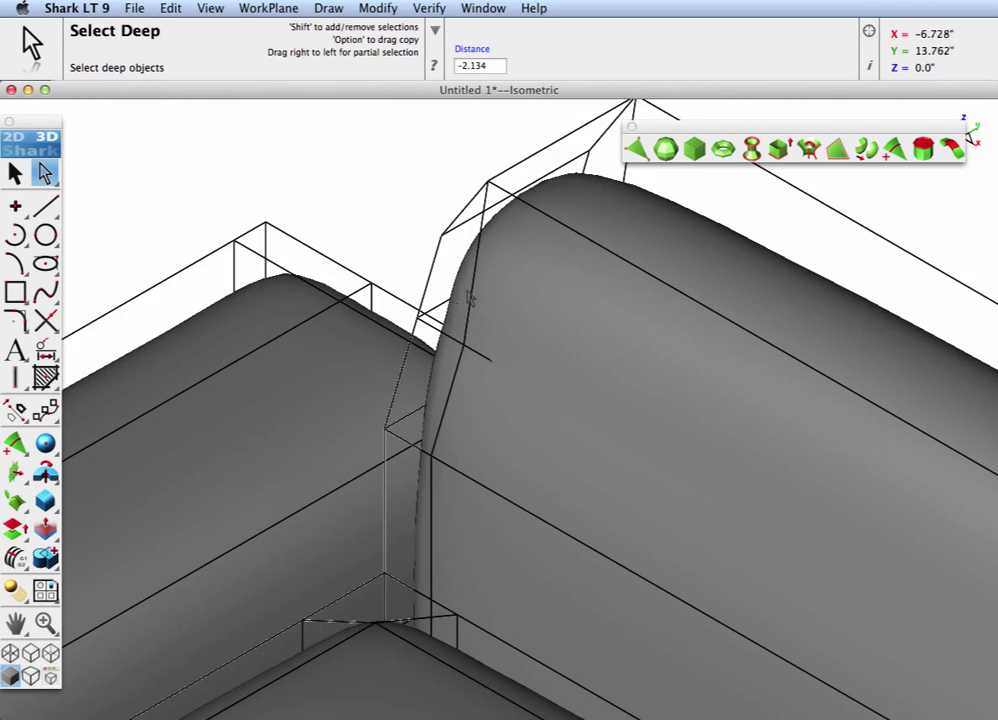
click(280, 9)
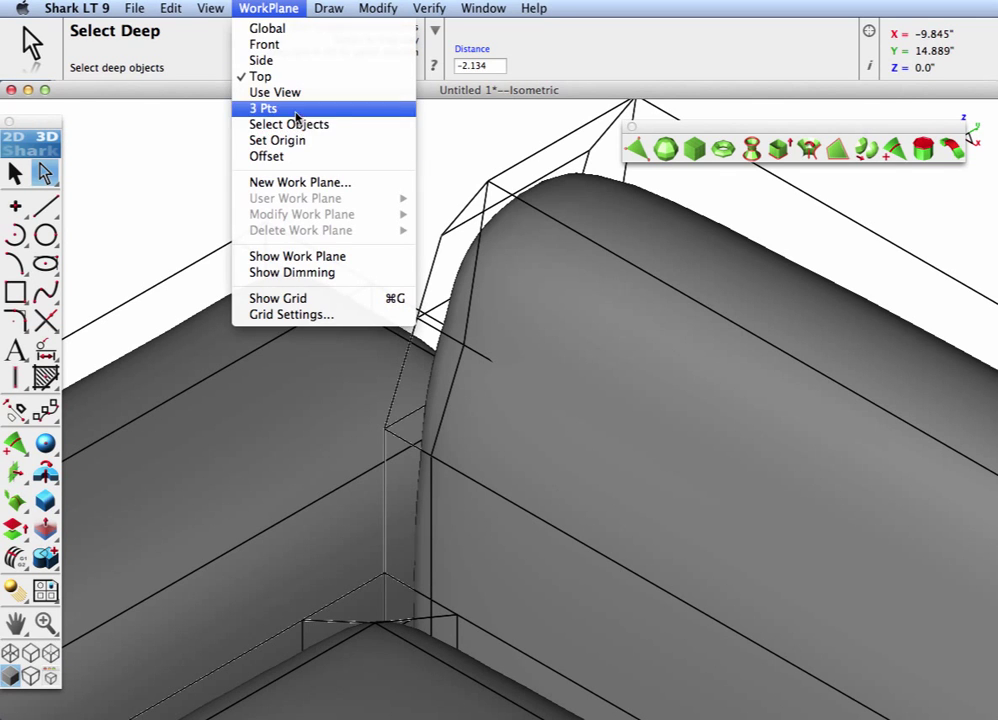
click(294, 107)
scroll(487, 182, down, 4)
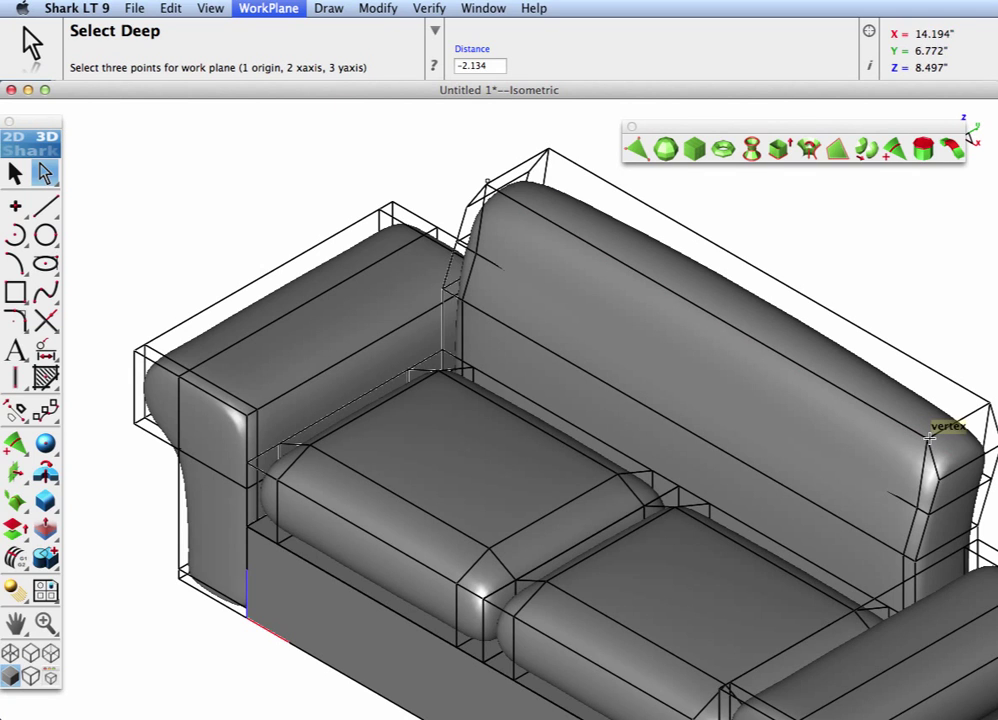
click(929, 437)
scroll(461, 267, up, 4)
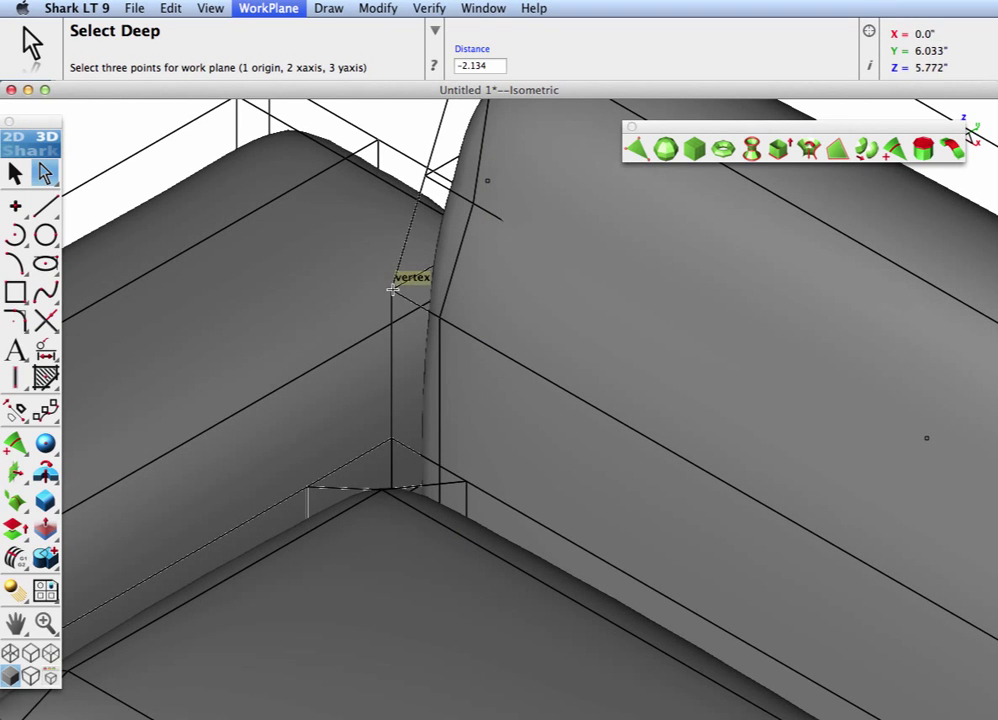
click(393, 289)
scroll(393, 167, down, 4)
- Display the work plane and check its orientation at the backrest's upper corner
click(268, 8)
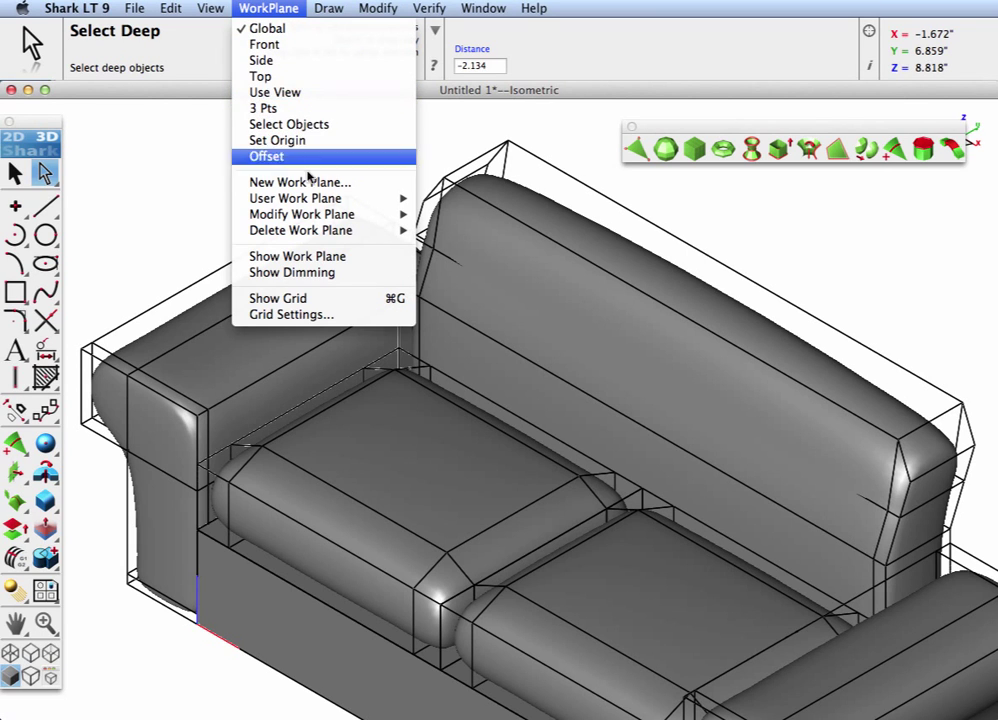
click(298, 256)
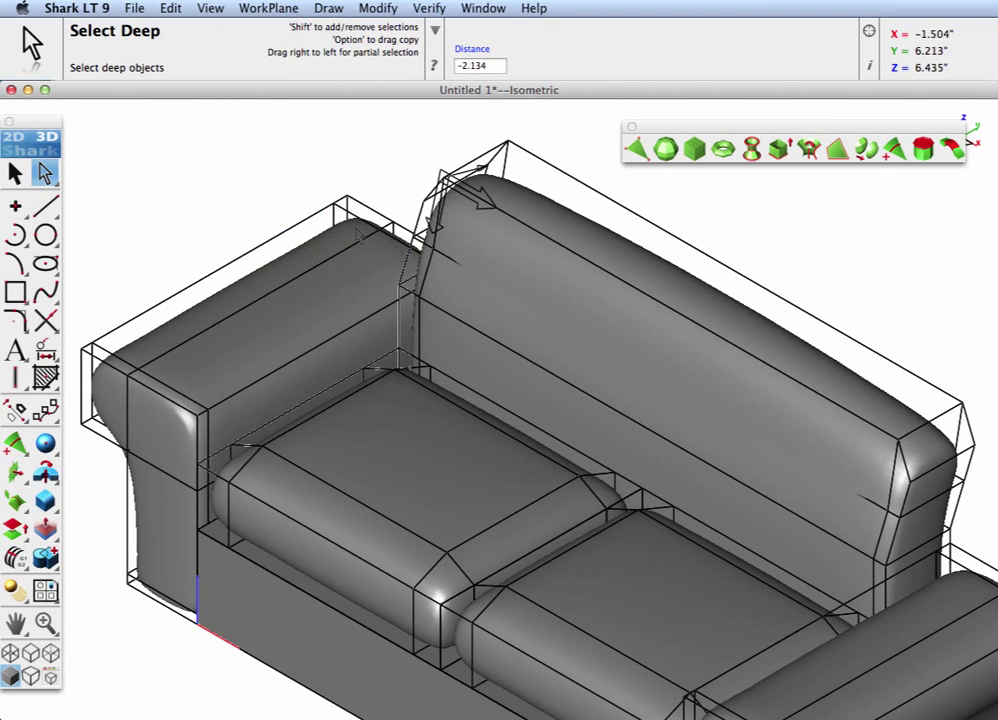
scroll(348, 229, up, 2)
scroll(373, 237, down, 2)
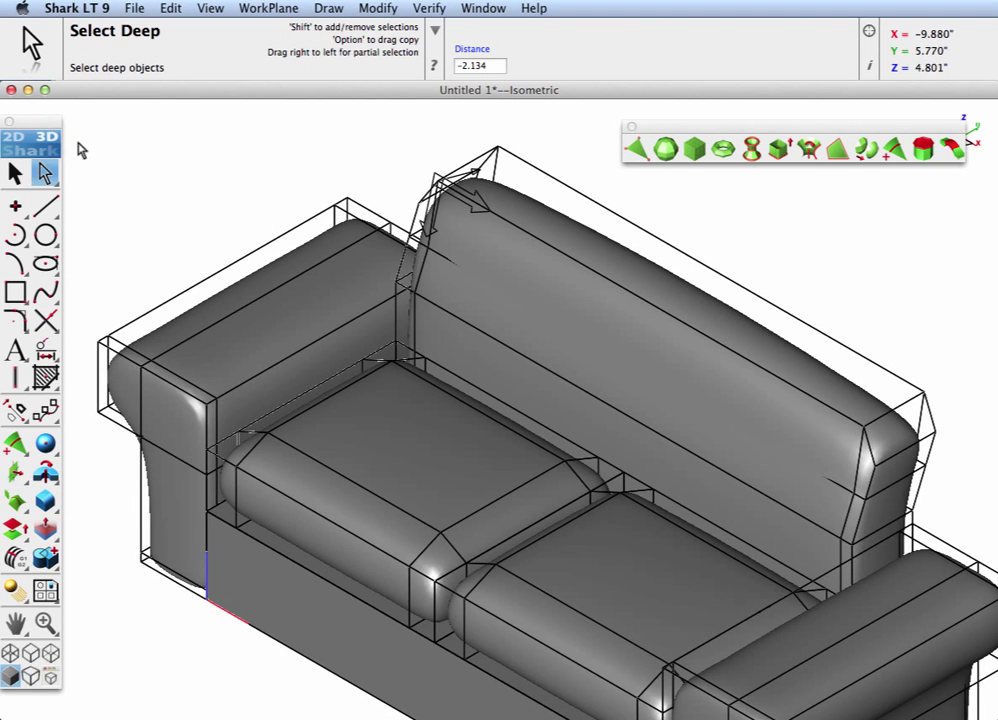
- Draw a mesh block about 6.672 × 4.388 × 1.317 inches from the backrest's upper front vertex to the inner rear corner of the seat cushions
click(694, 148)
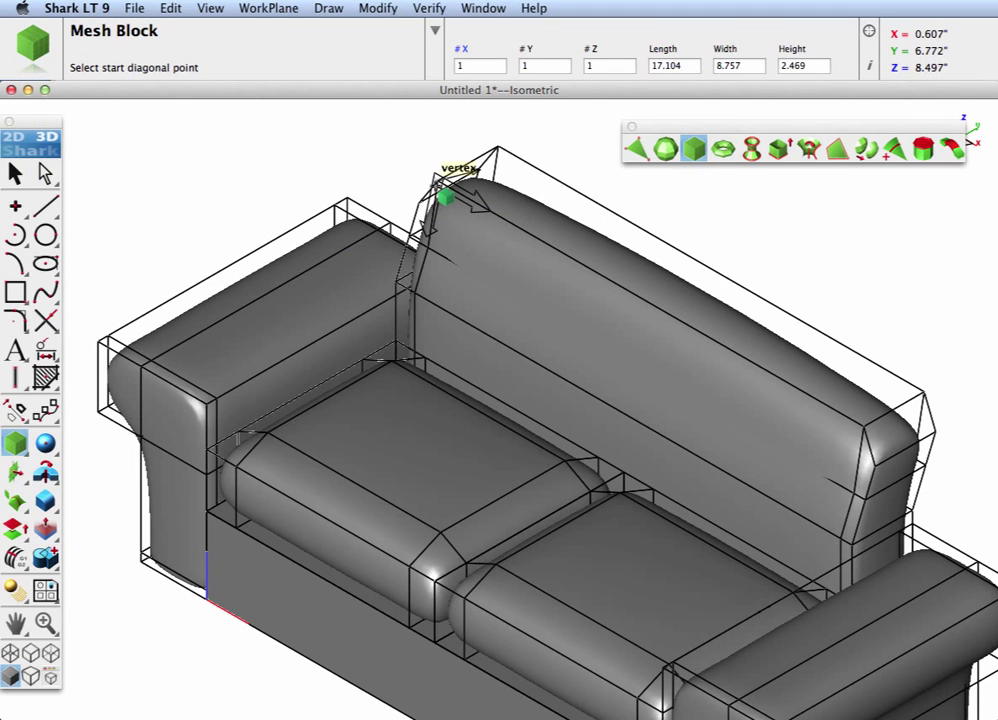
click(445, 197)
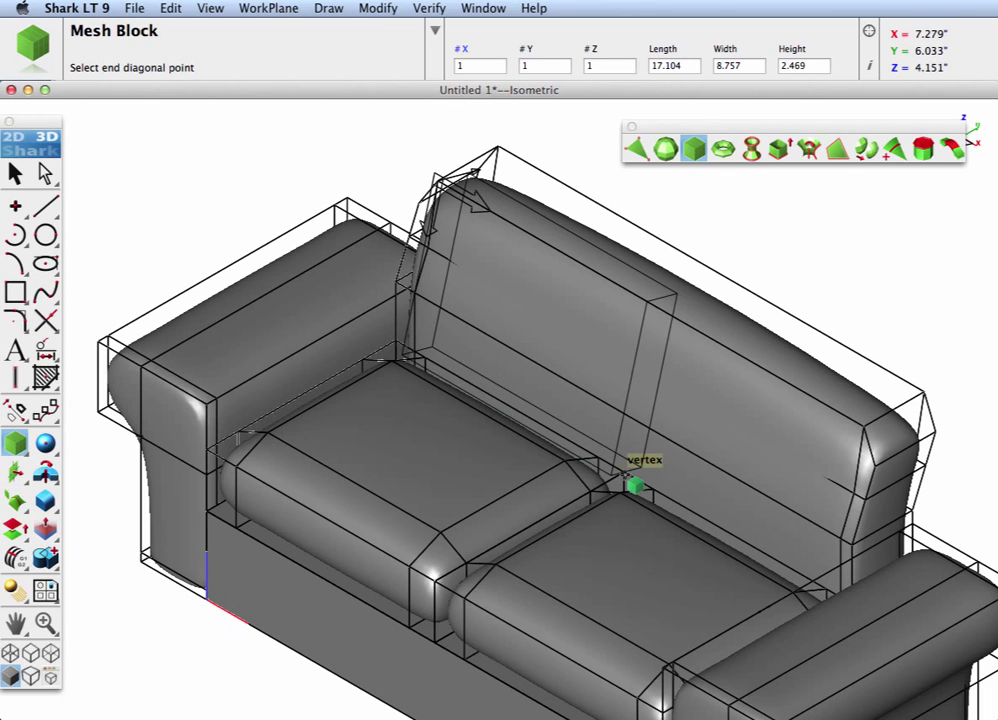
click(634, 486)
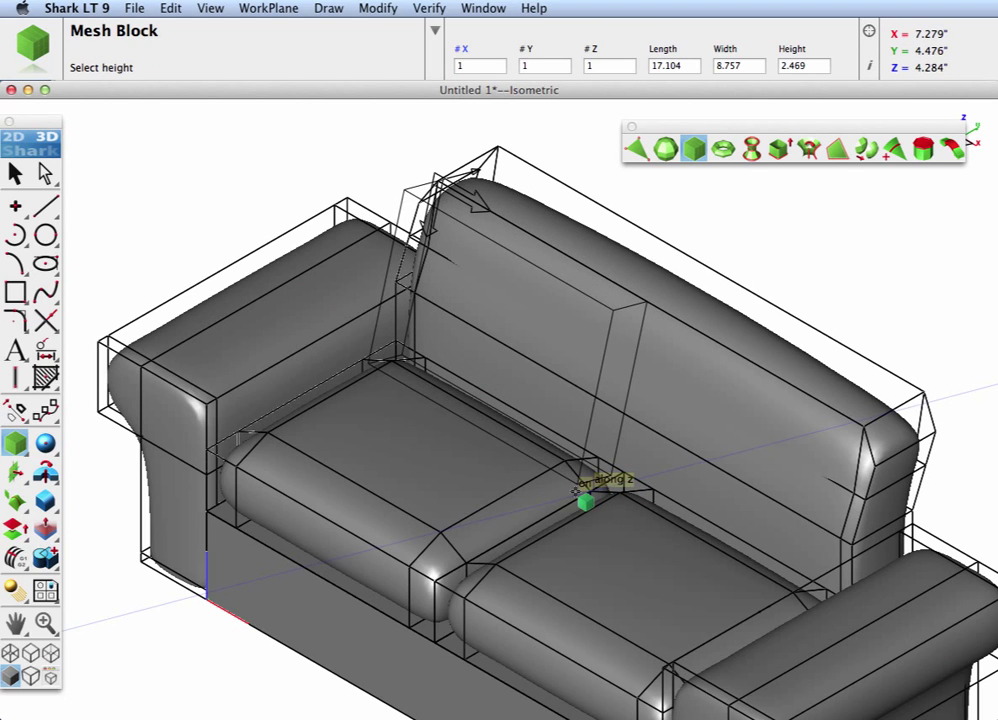
click(586, 488)
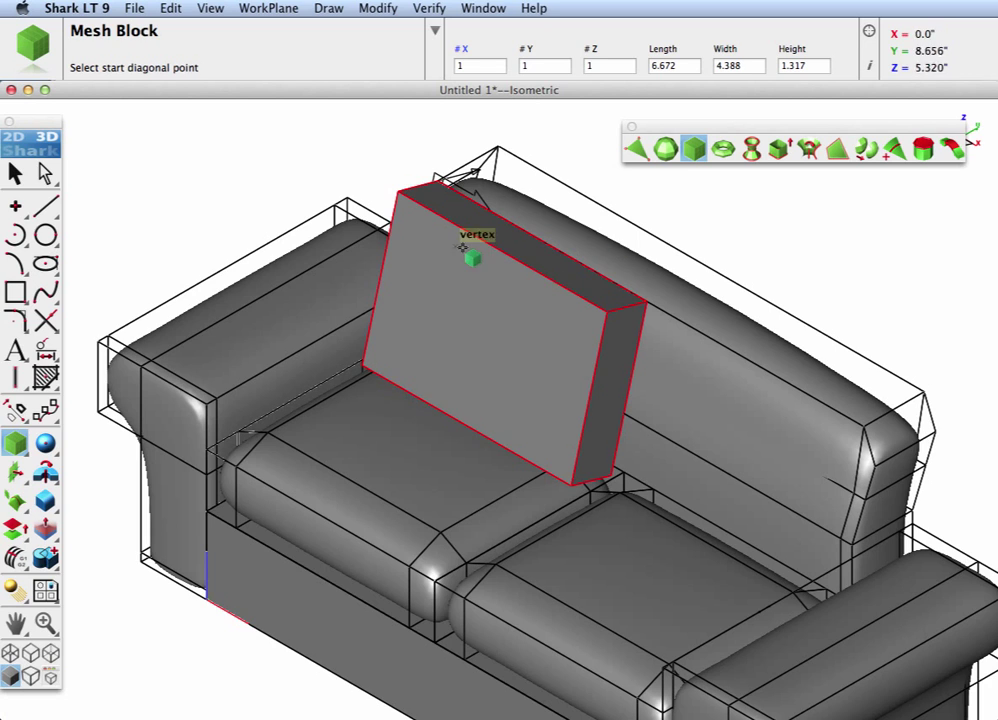
- Isolate the new back cushion block by showing only that mesh
click(15, 173)
right_click(407, 205)
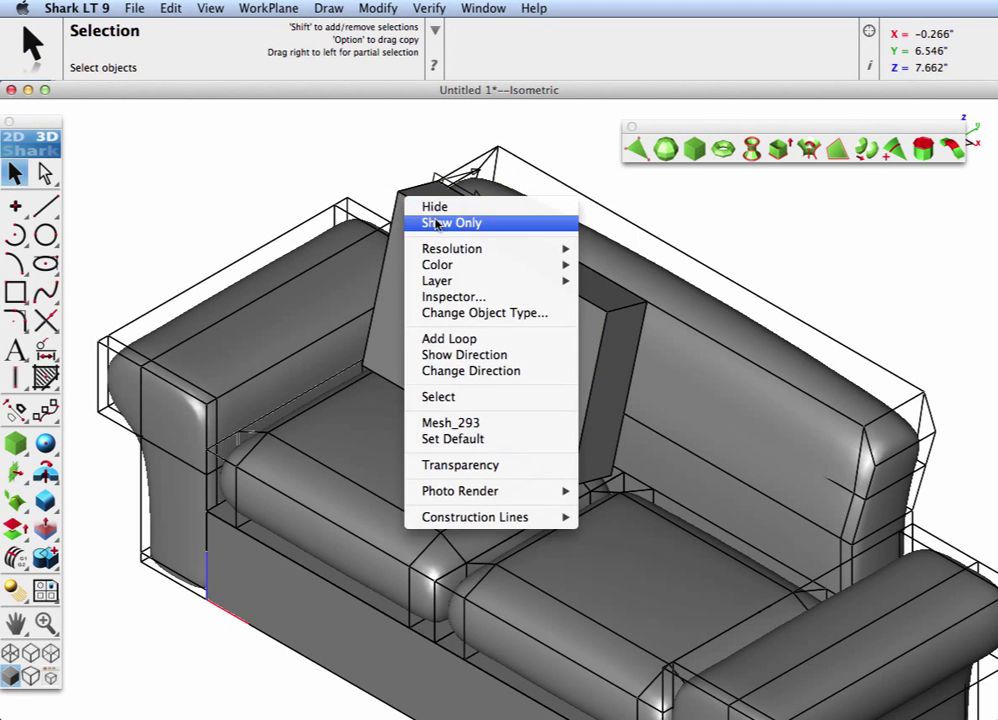
click(420, 222)
- Add horizontal loops near the top and bottom edges of the back cushion block
click(894, 148)
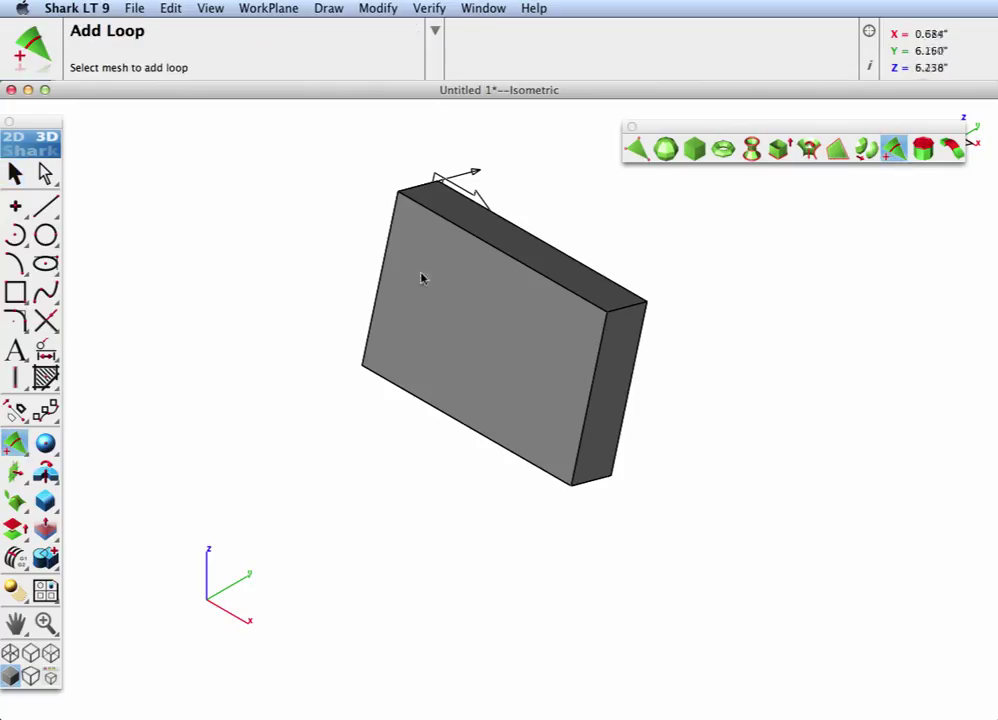
click(601, 347)
click(606, 352)
click(580, 462)
click(536, 467)
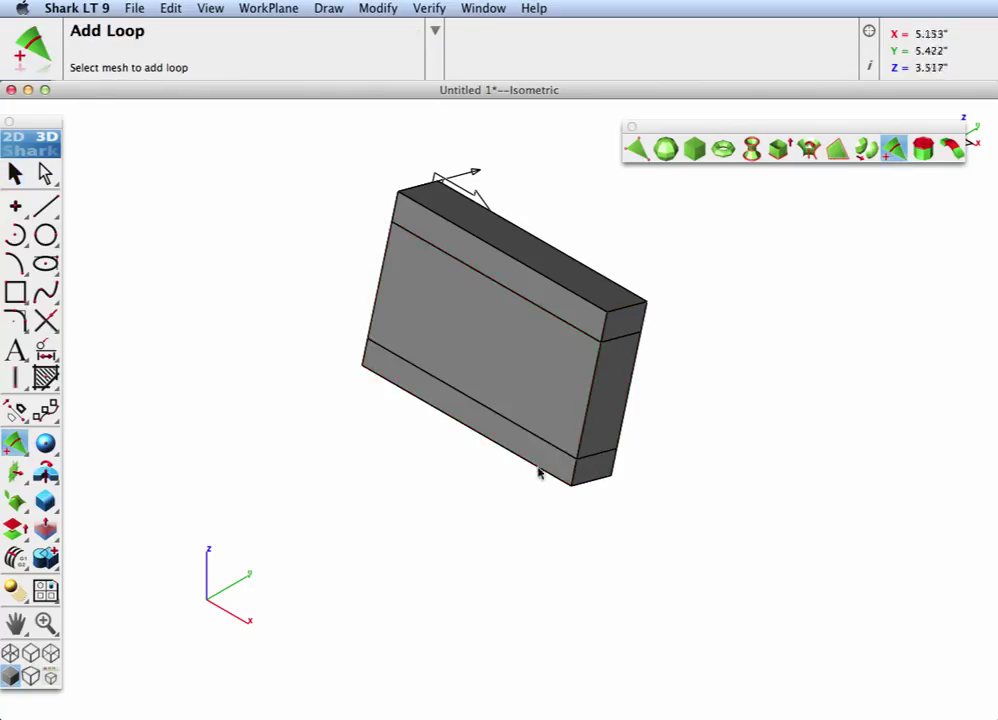
- Add vertical loops near both ends of the back cushion block and smooth it with Catmull-Clark subdivision
click(540, 472)
click(546, 470)
click(391, 384)
click(396, 381)
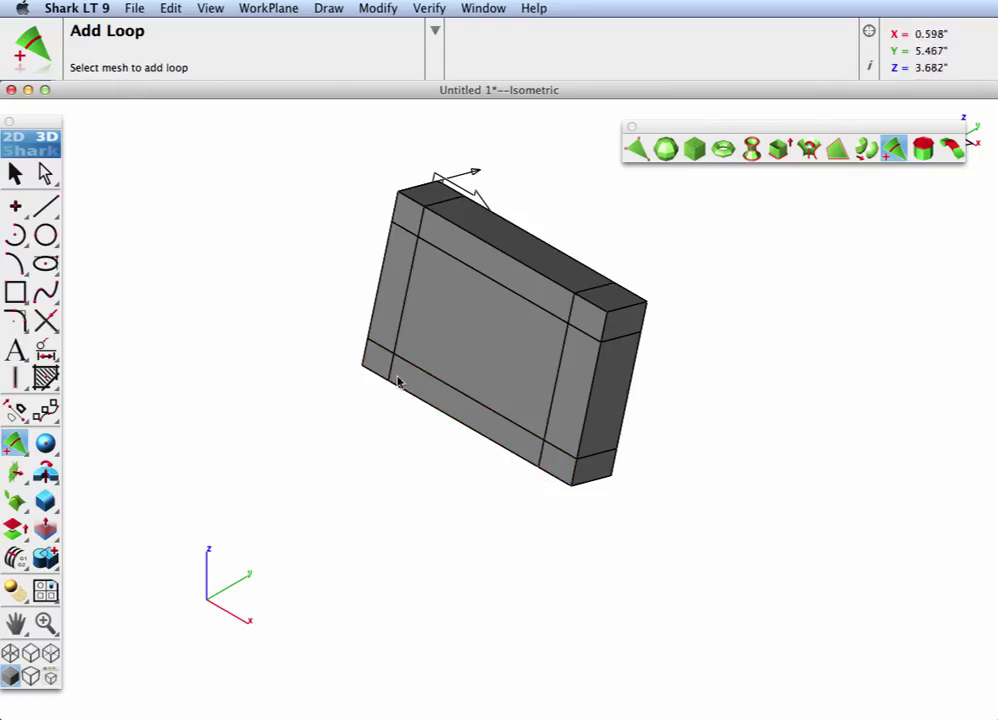
click(865, 148)
click(561, 350)
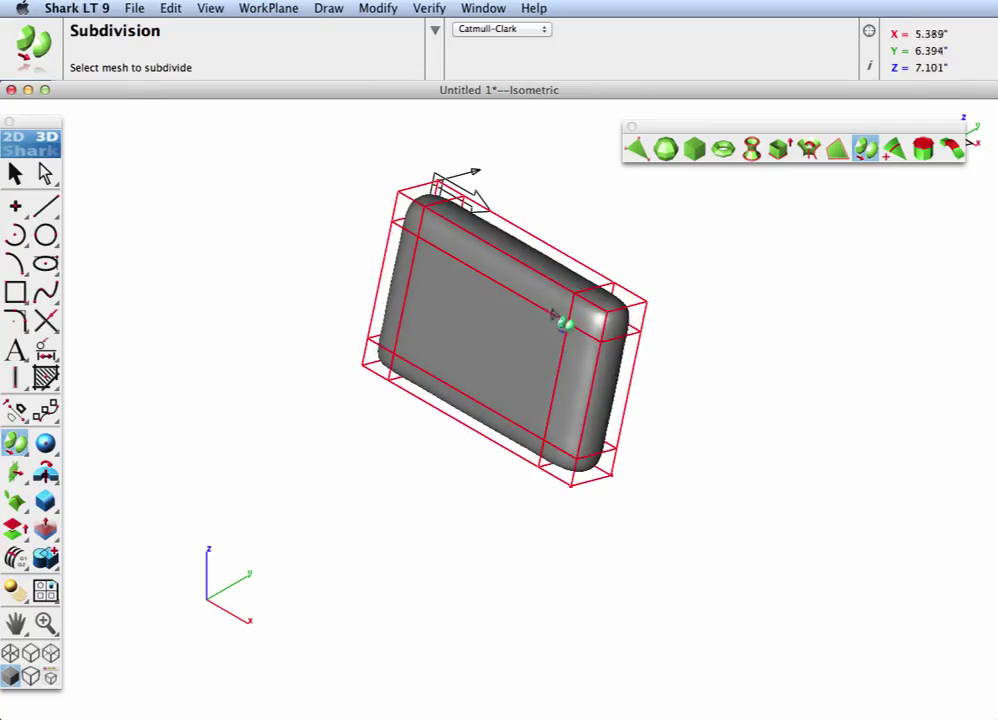
- Pull the front face of the isolated back cushion forward by about 0.801 inch to thicken it
click(45, 173)
click(434, 321)
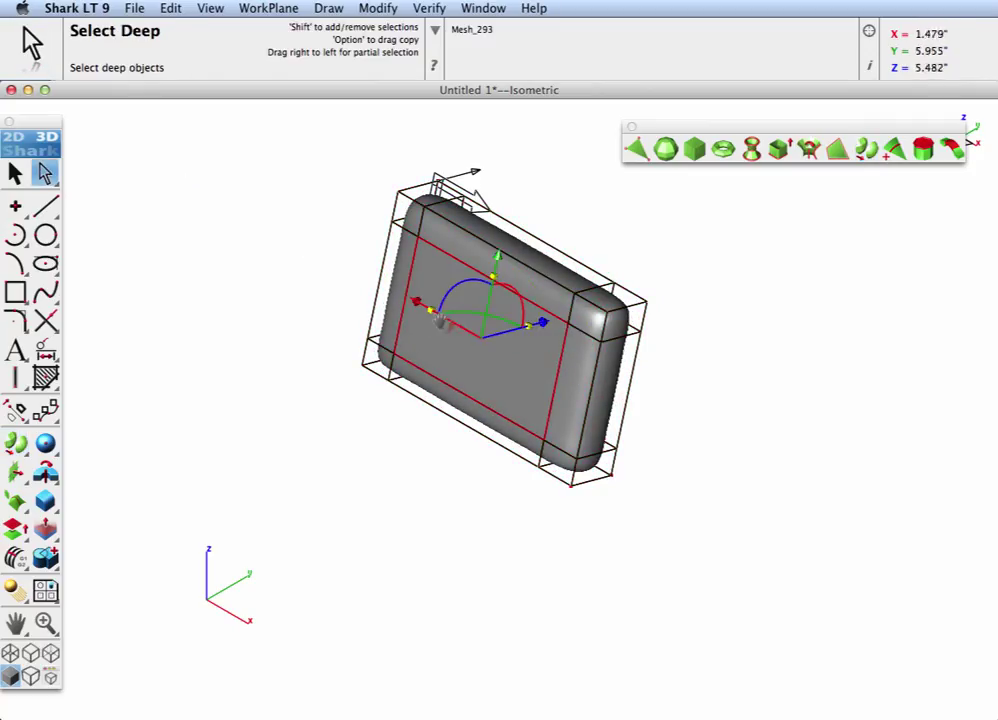
drag(551, 333, 517, 330)
click(293, 314)
- Show all sofa parts again and copy the back cushion beside itself, aligning its outer rear top vertex with the backrest's far front corner
right_click(173, 259)
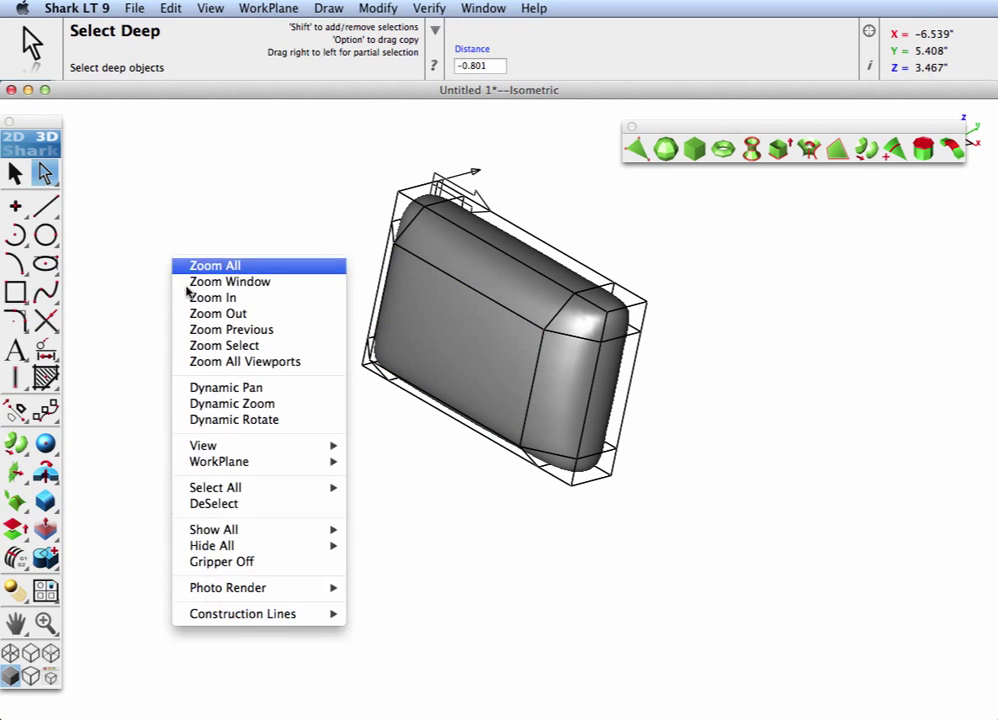
click(352, 528)
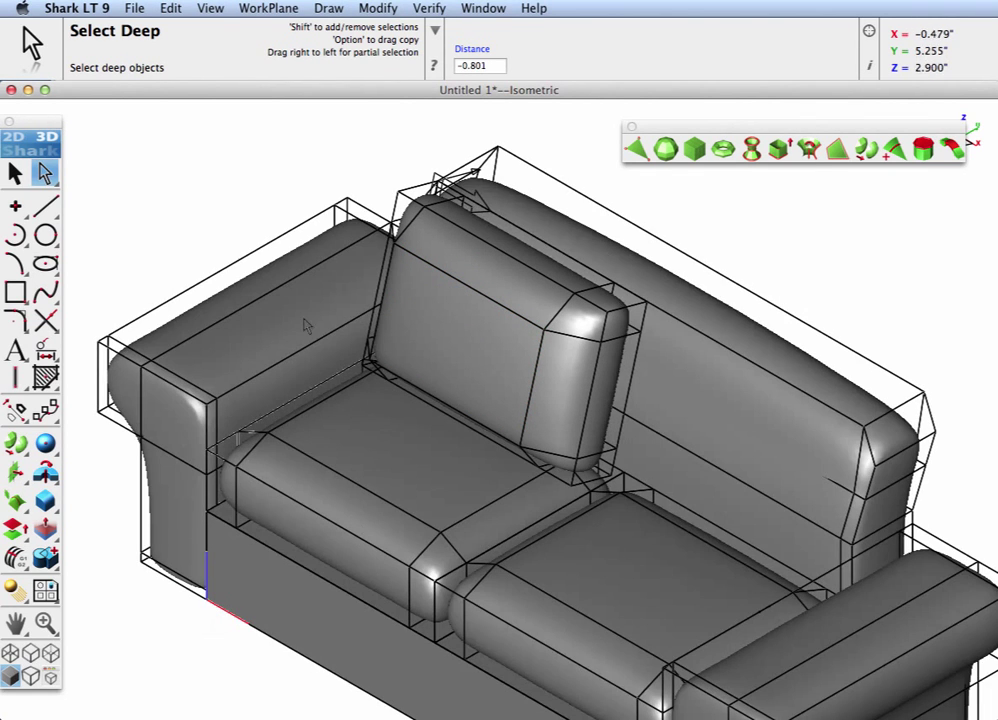
key(Escape)
click(457, 330)
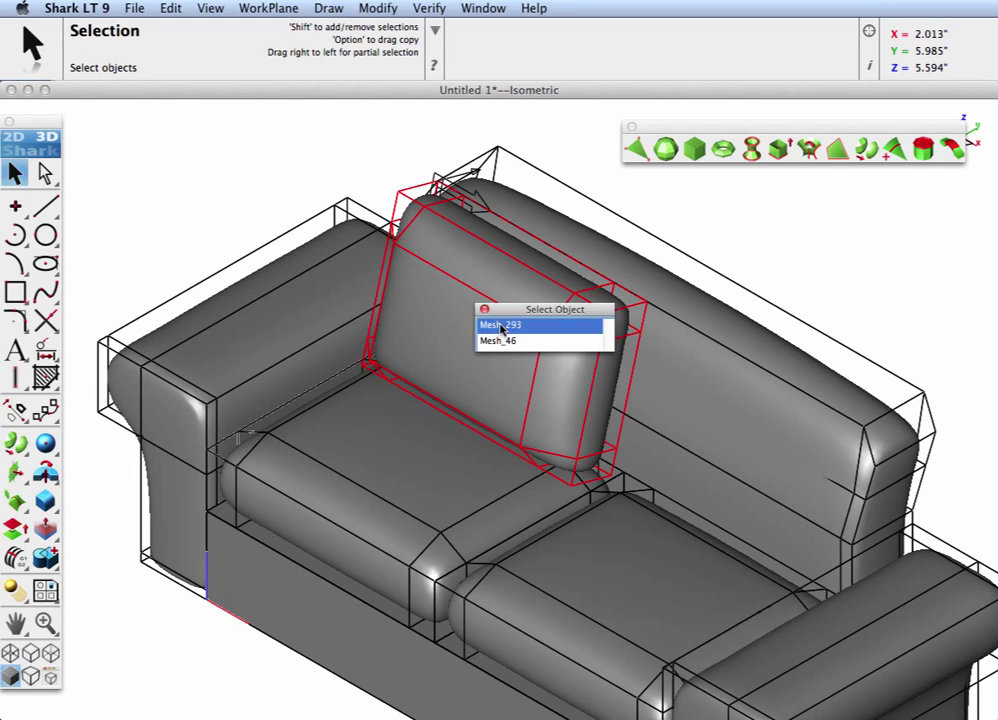
click(490, 326)
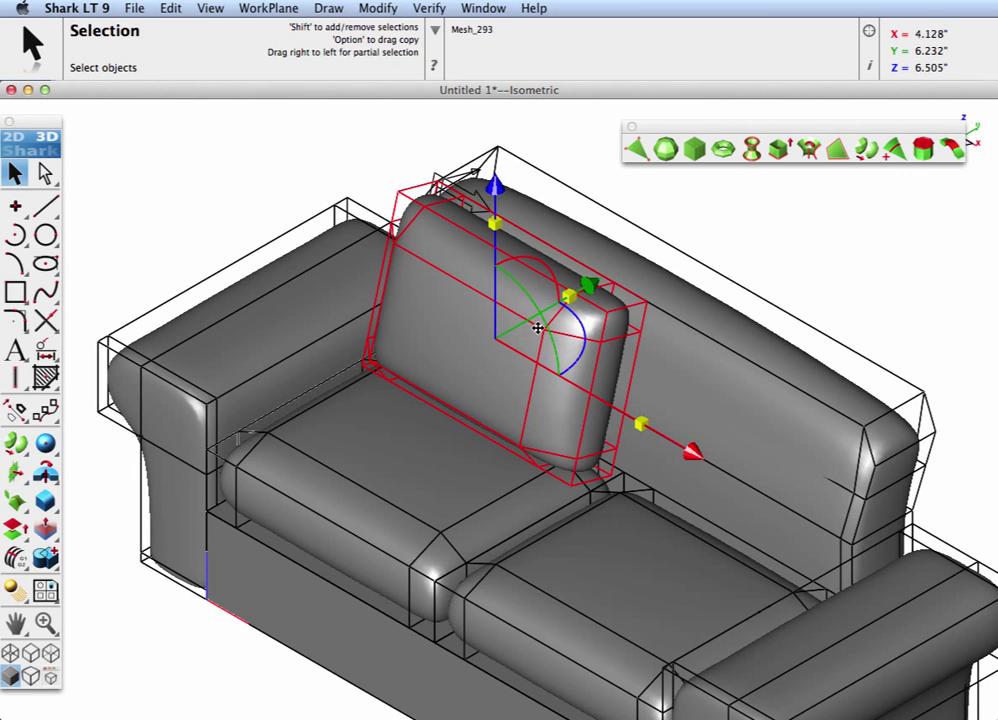
key(alt)
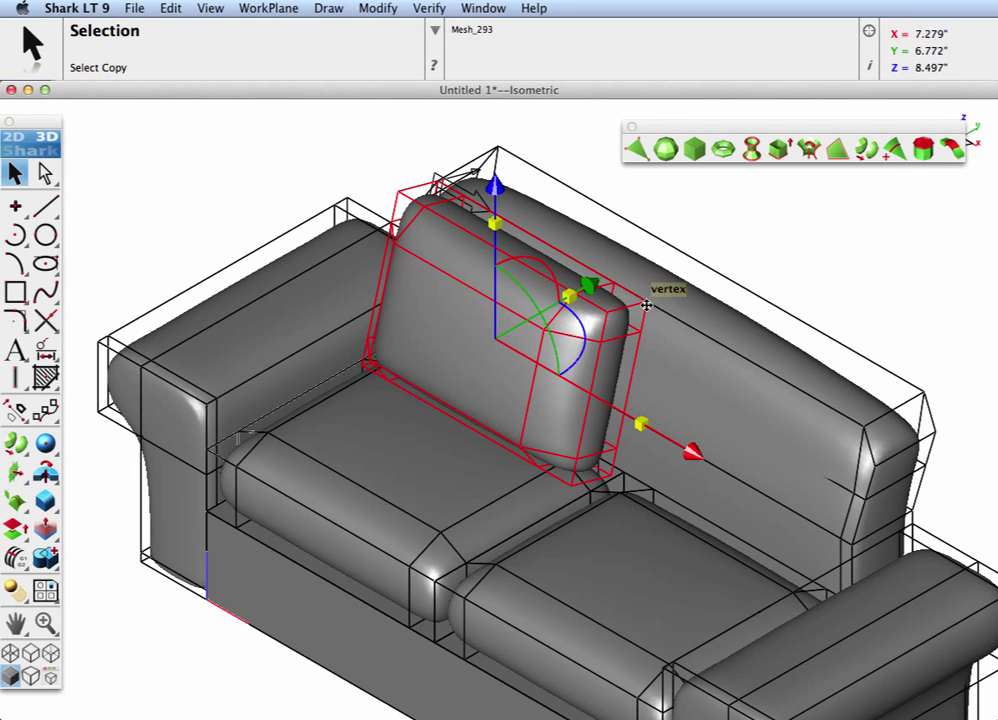
alt+drag(651, 294, 870, 425)
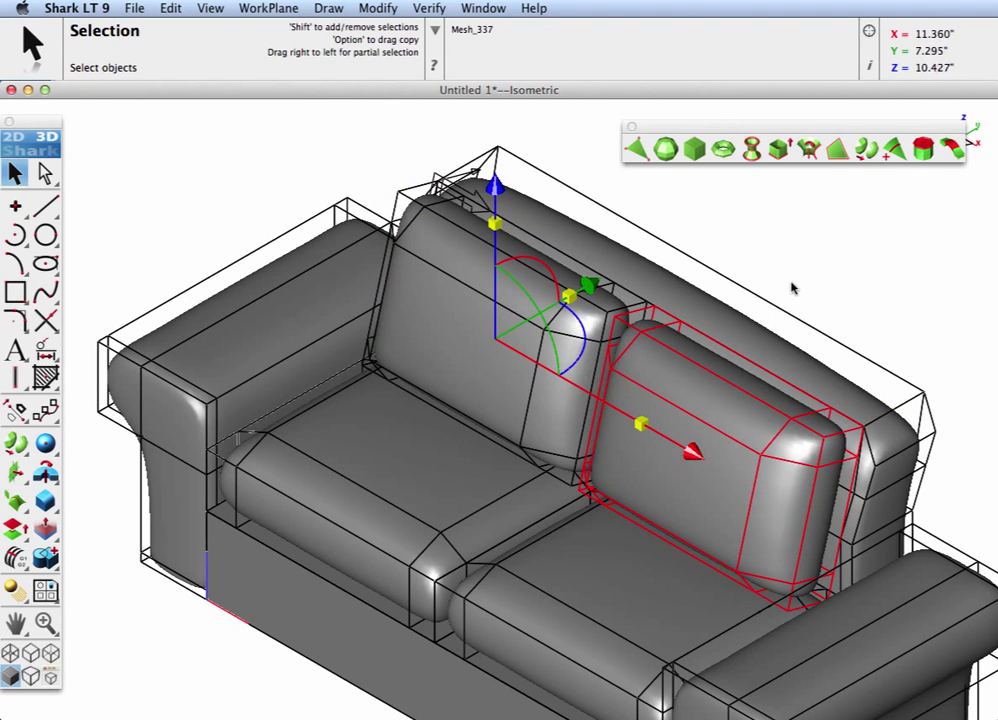
click(750, 292)
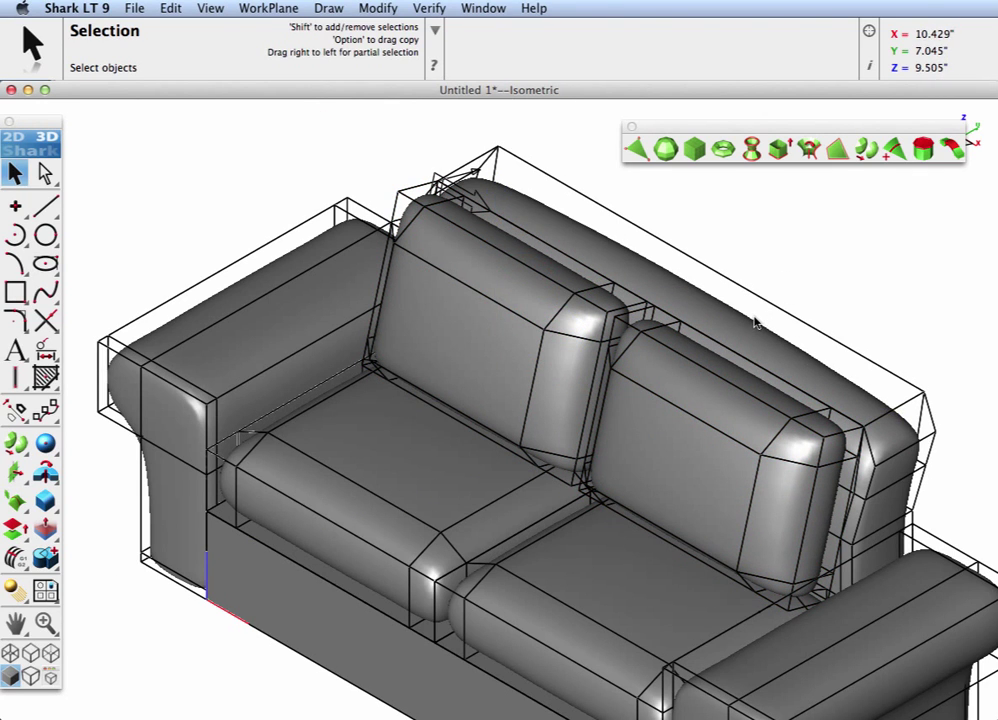
- Raise the backrest's top face in two moves of about 0.537 and 0.573 inch
key(super+2)
key(super+7)
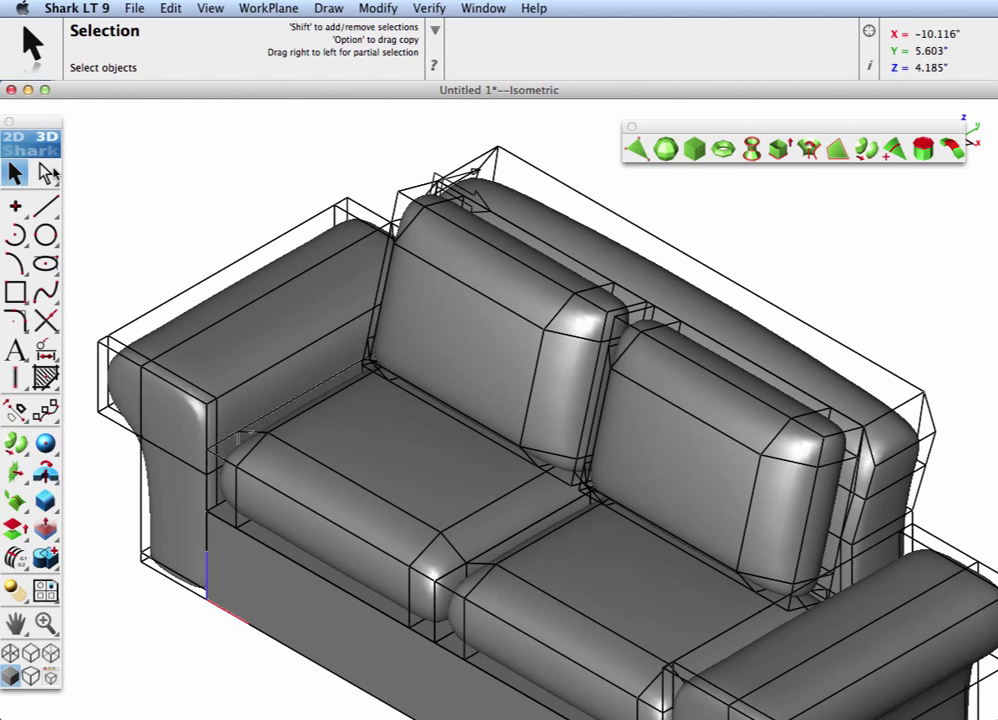
click(43, 170)
click(672, 278)
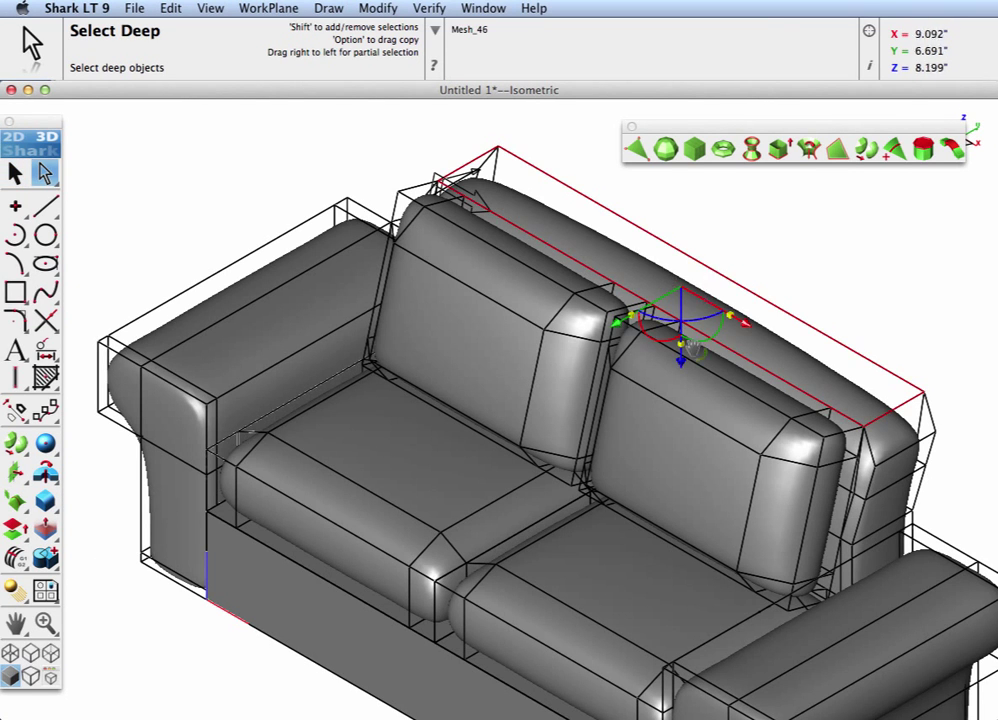
drag(686, 366, 687, 346)
key(super+2)
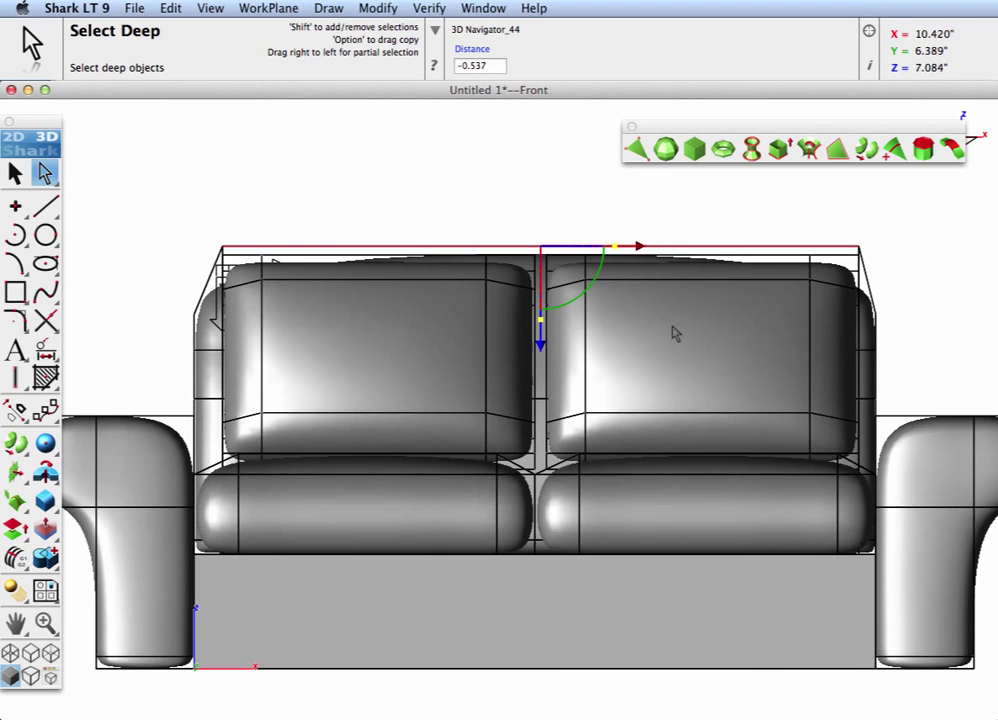
drag(537, 334, 543, 314)
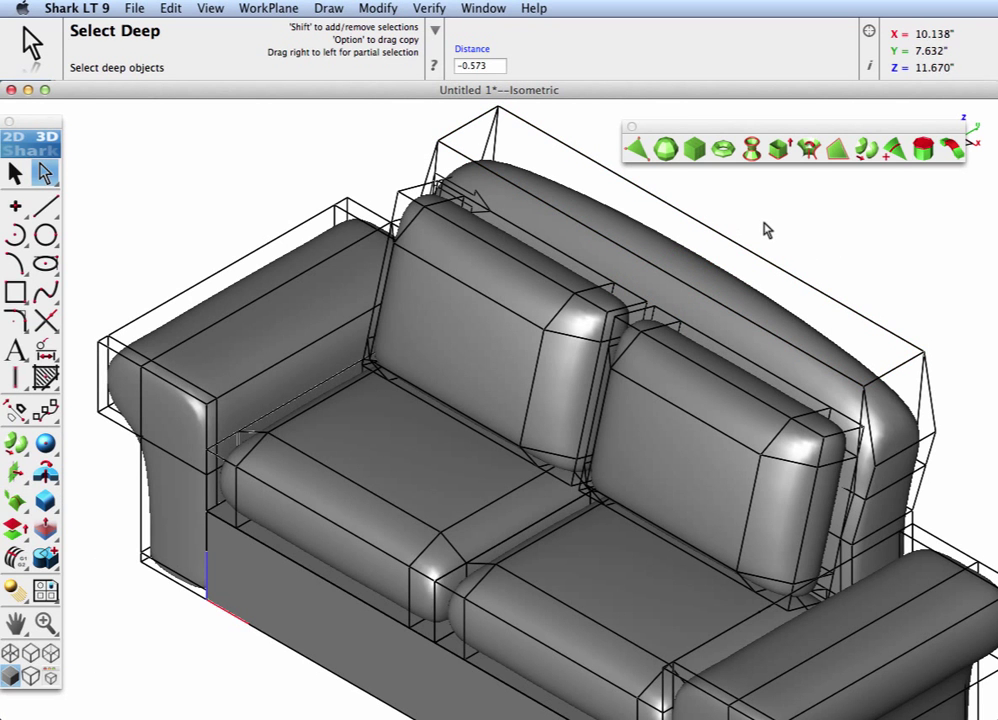
- Render the whole sofa in the isometric view with shadows on and a drop shadow
scroll(766, 230, down, 3)
middle_drag(866, 343, 388, 343)
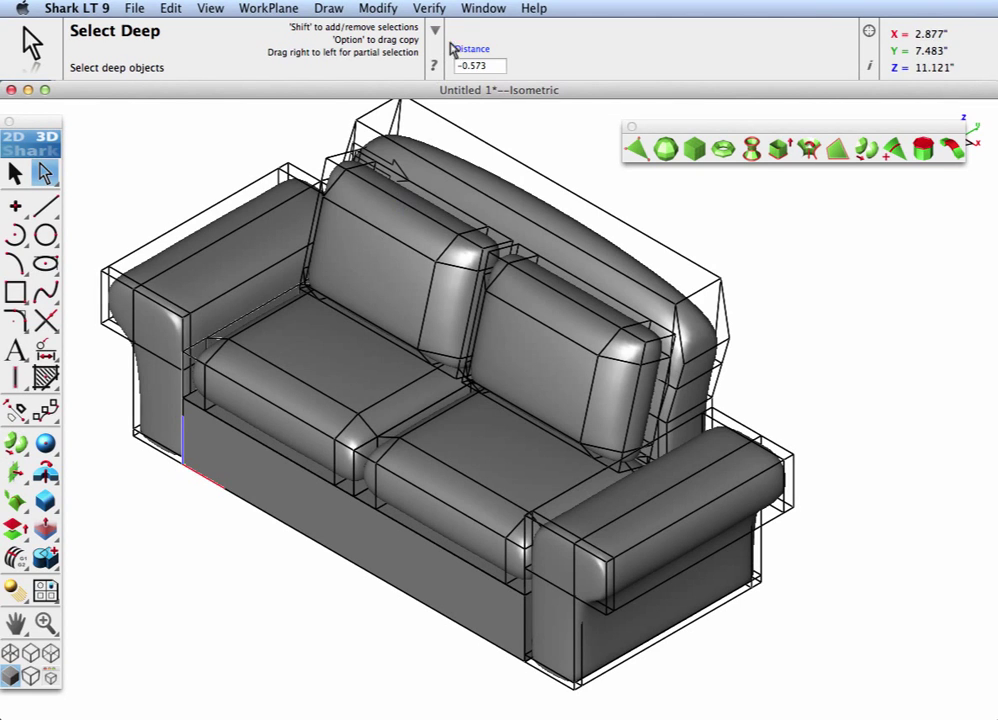
click(485, 10)
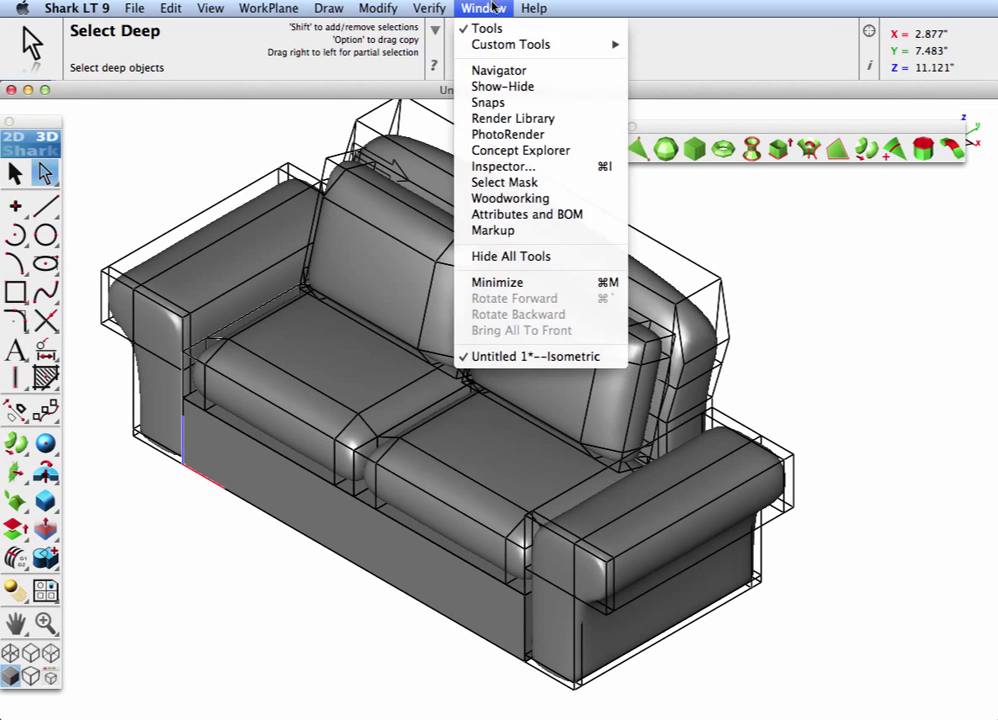
click(468, 134)
click(100, 175)
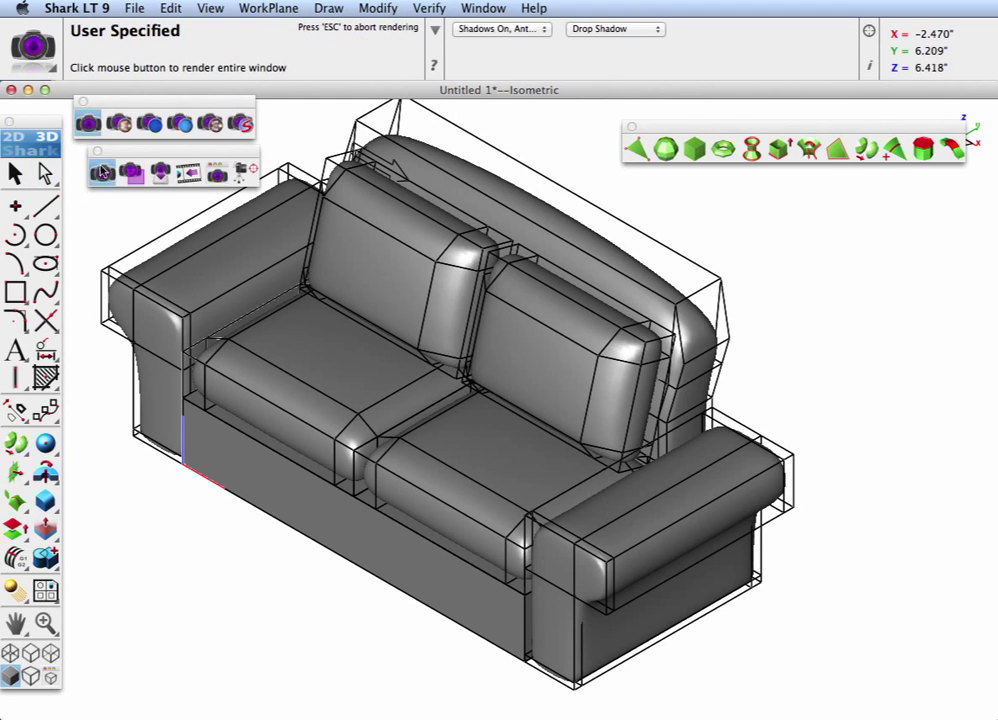
click(84, 216)
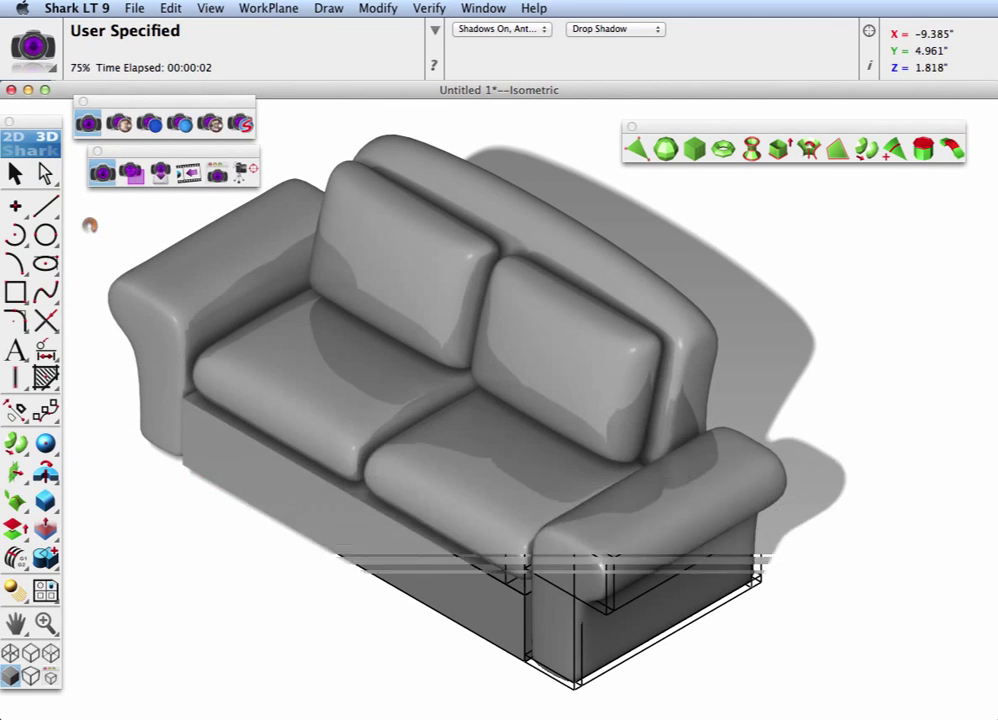
click(26, 176)
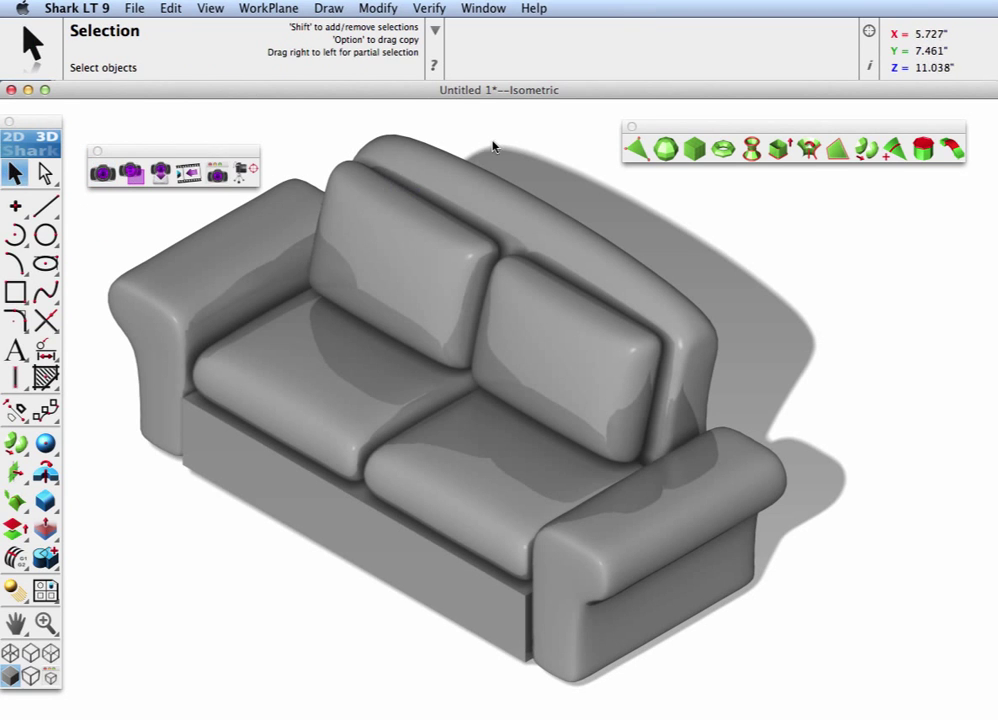
- Set the backrest mesh's pen color to brown in its object properties
click(485, 192)
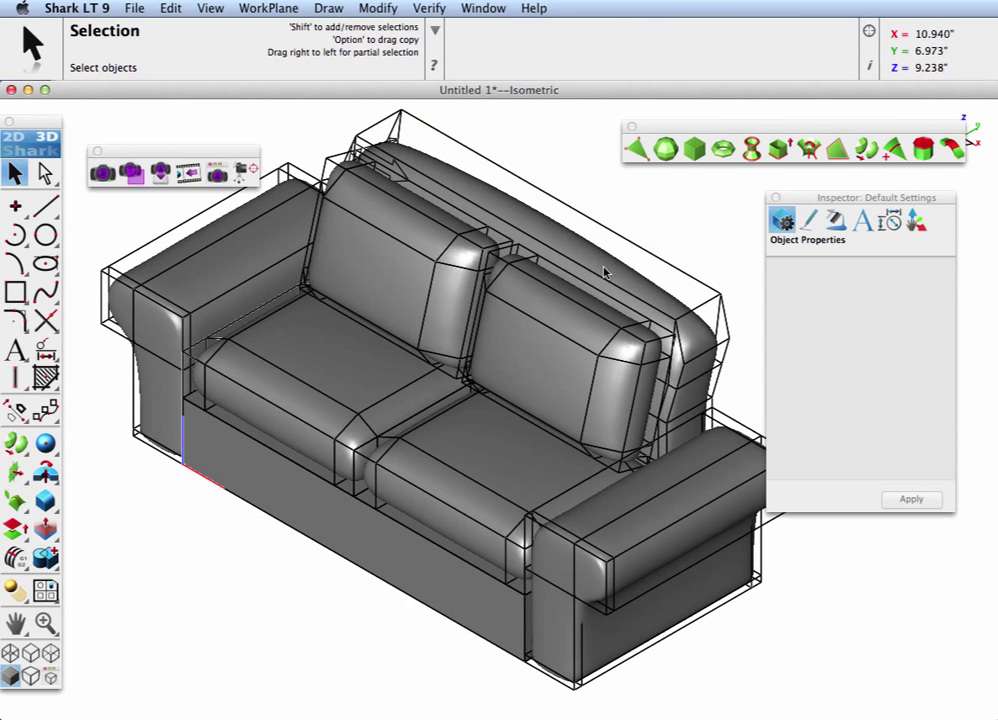
click(604, 268)
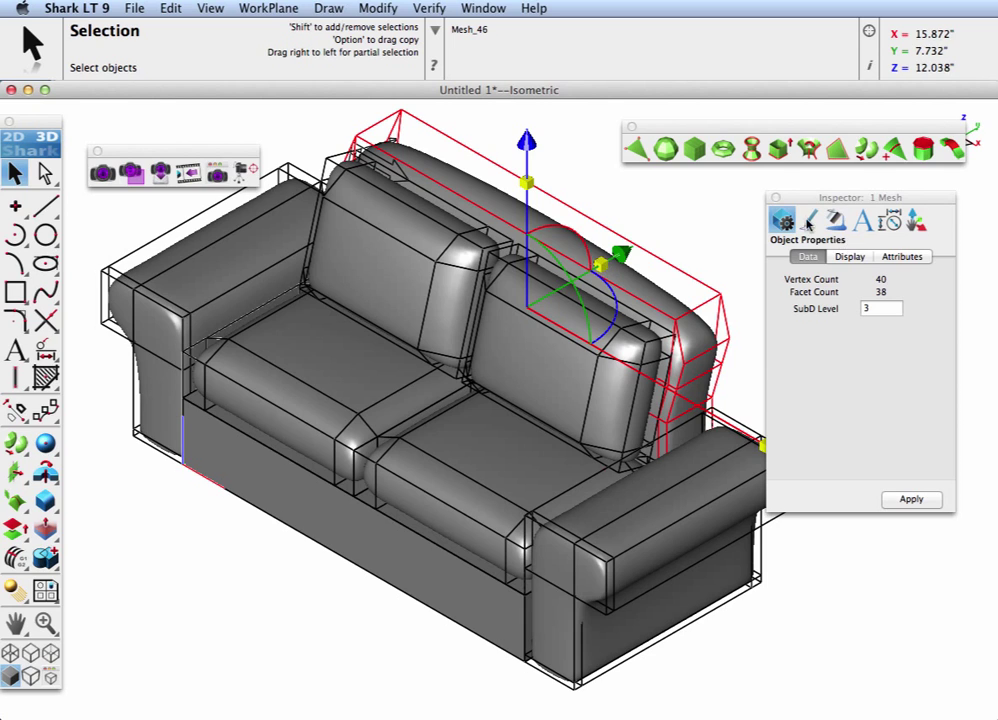
click(810, 222)
click(877, 287)
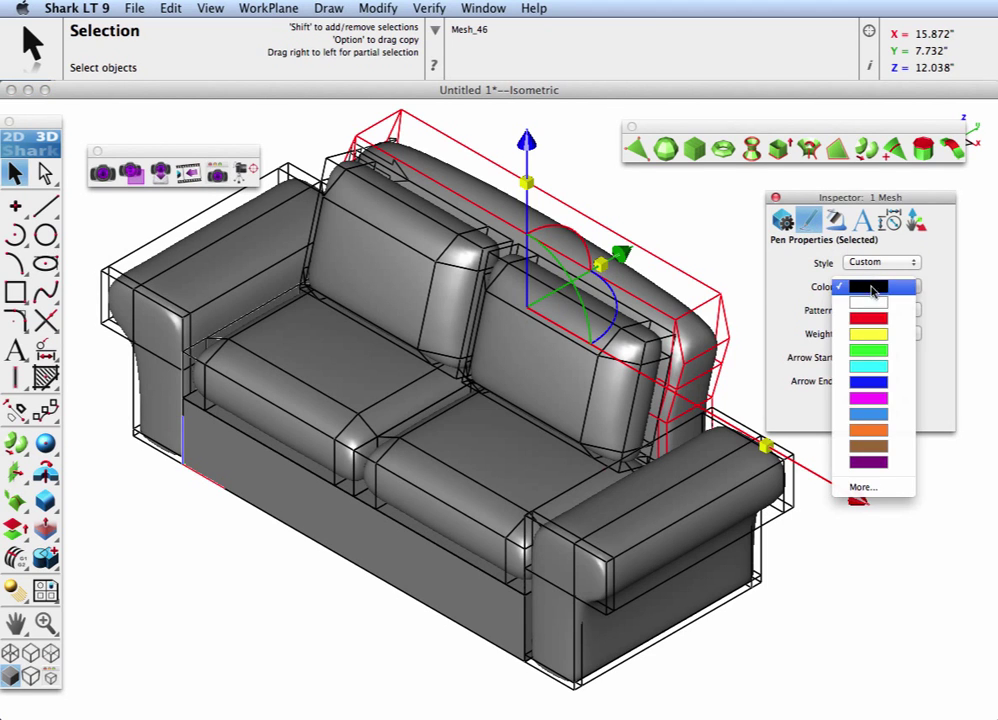
click(862, 443)
click(693, 233)
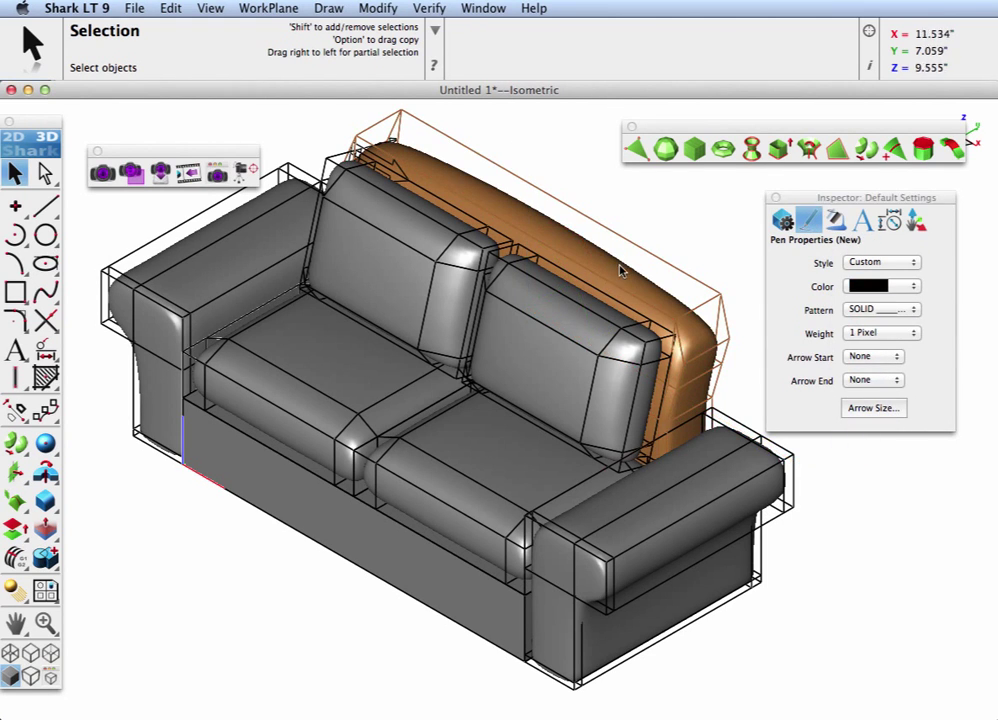
- Set the displacement type of the backrest's advanced render material to leather
click(783, 221)
click(692, 295)
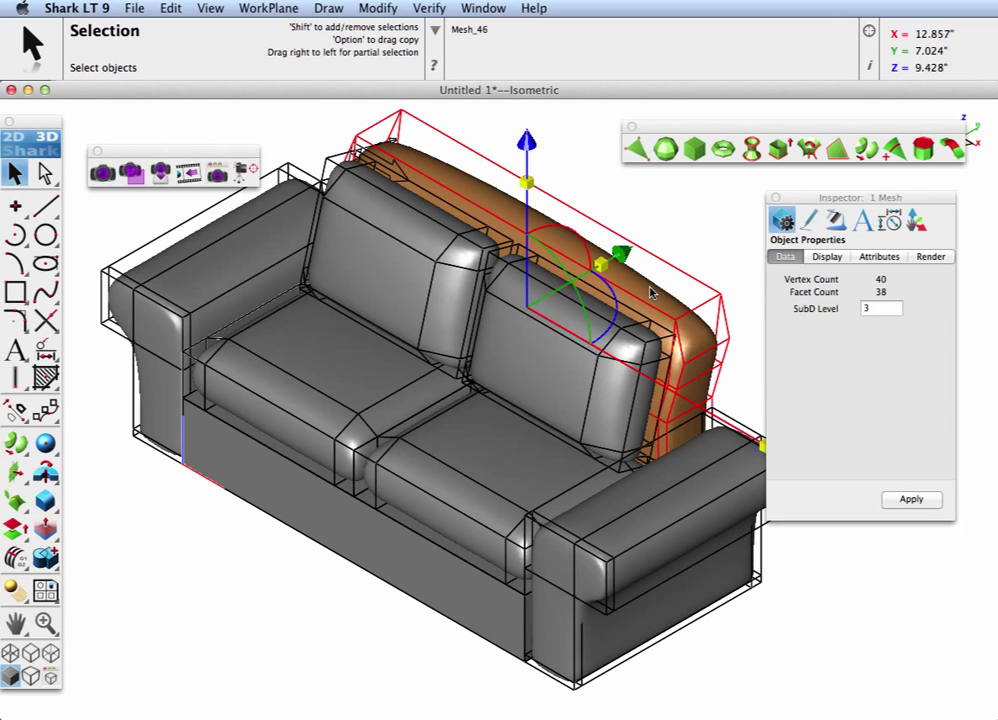
click(932, 257)
click(903, 445)
drag(467, 406, 403, 336)
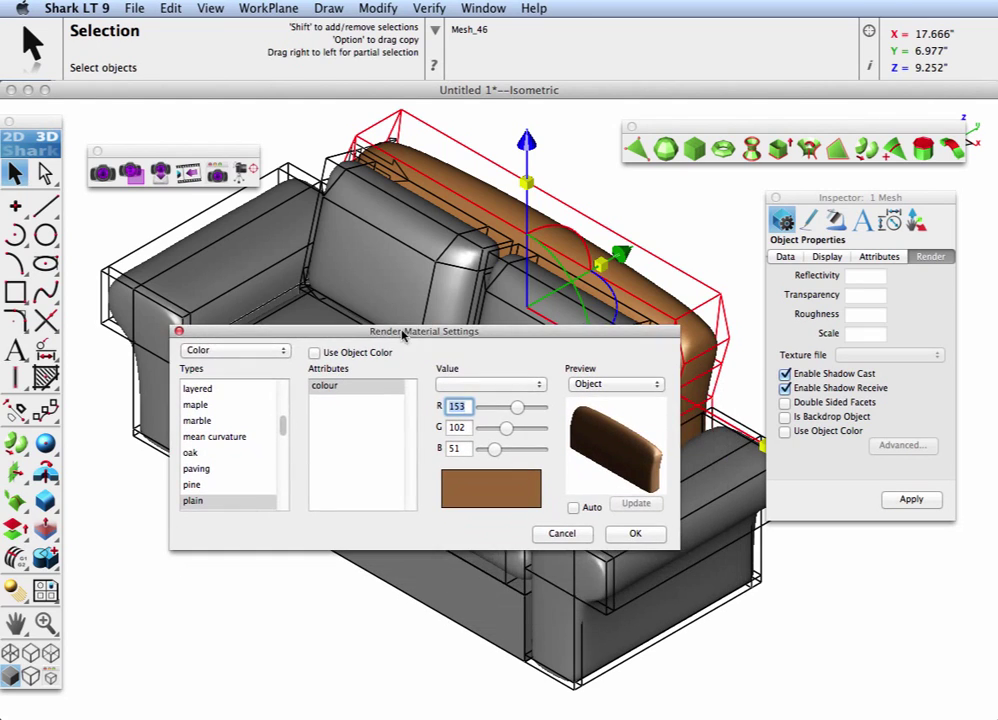
click(207, 350)
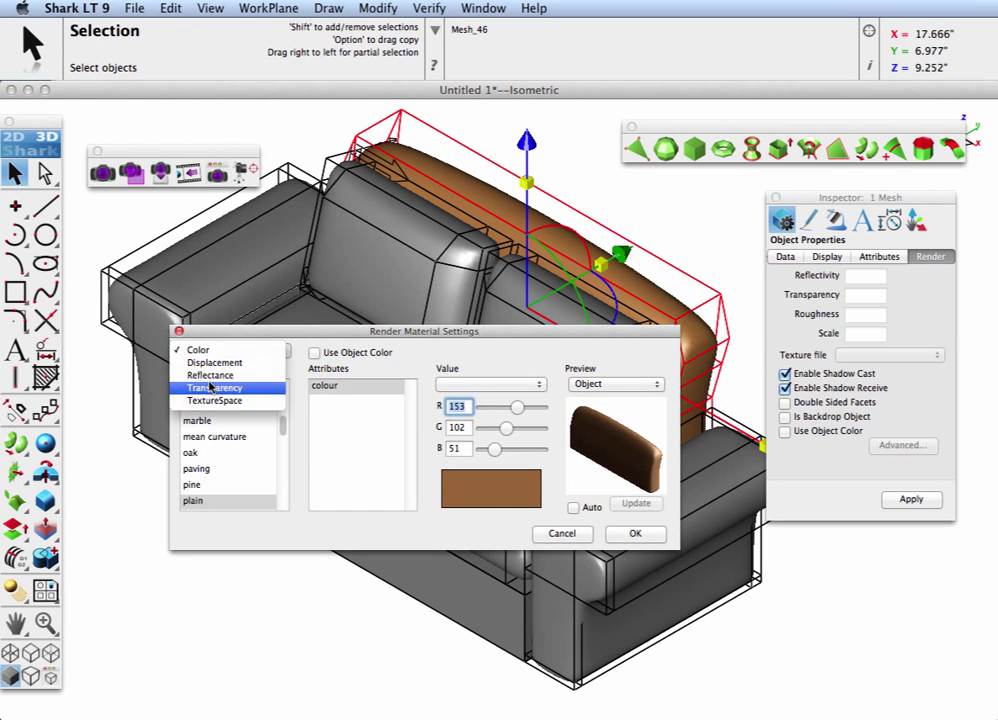
click(212, 362)
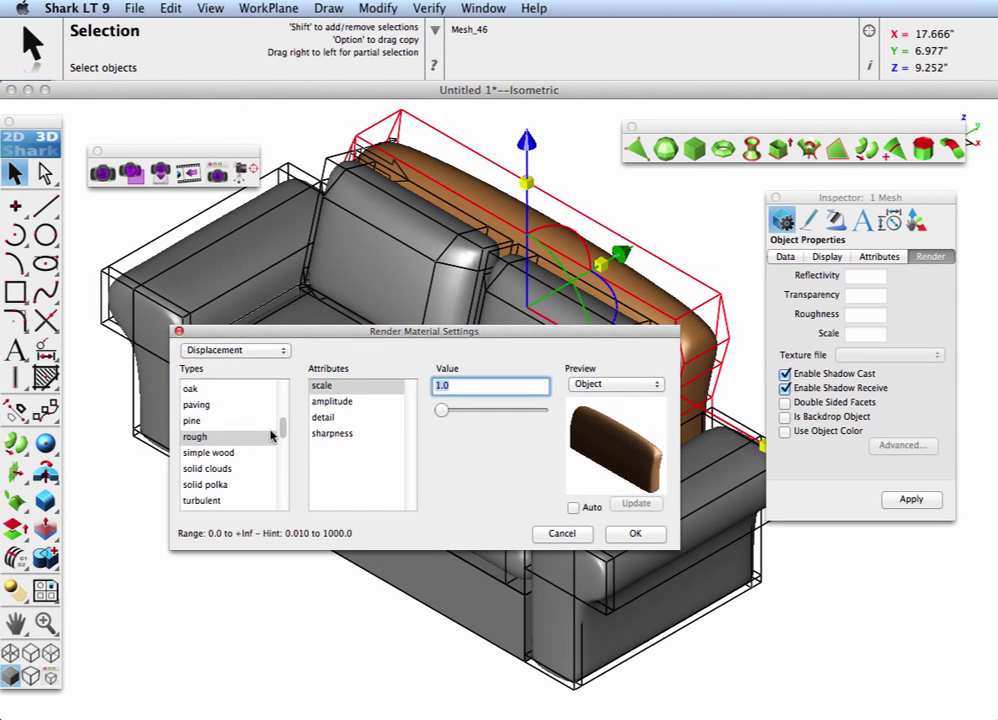
scroll(283, 412, up, 4)
click(221, 424)
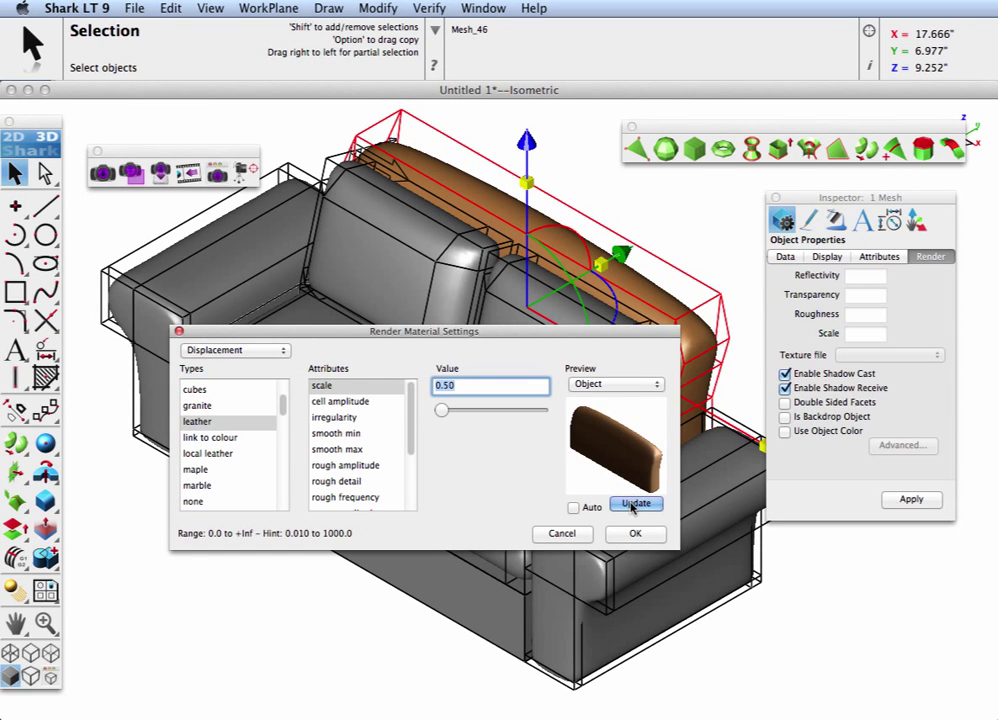
- Preview the leather on the drawing, set its displacement scale to 0.350 and apply the material to the backrest
click(612, 384)
click(625, 399)
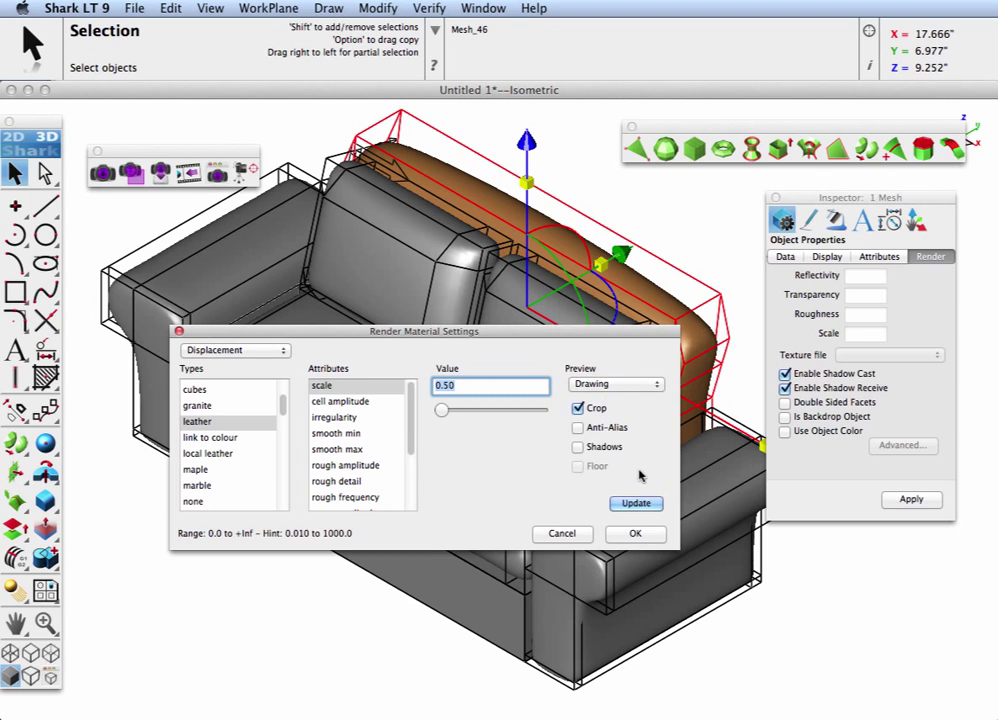
click(638, 505)
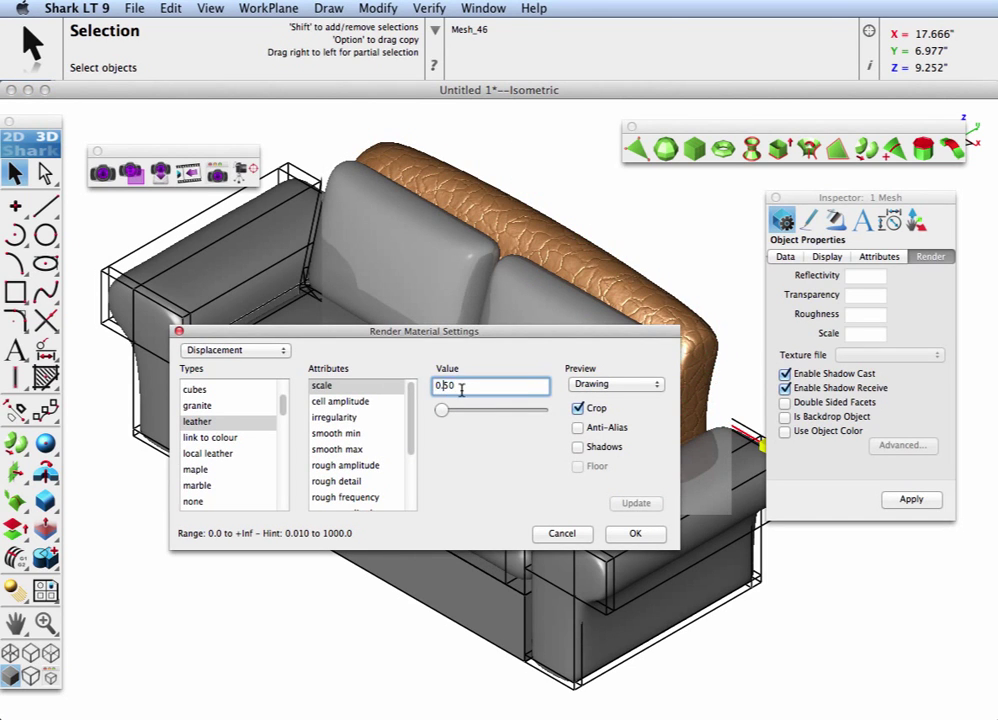
text(3)
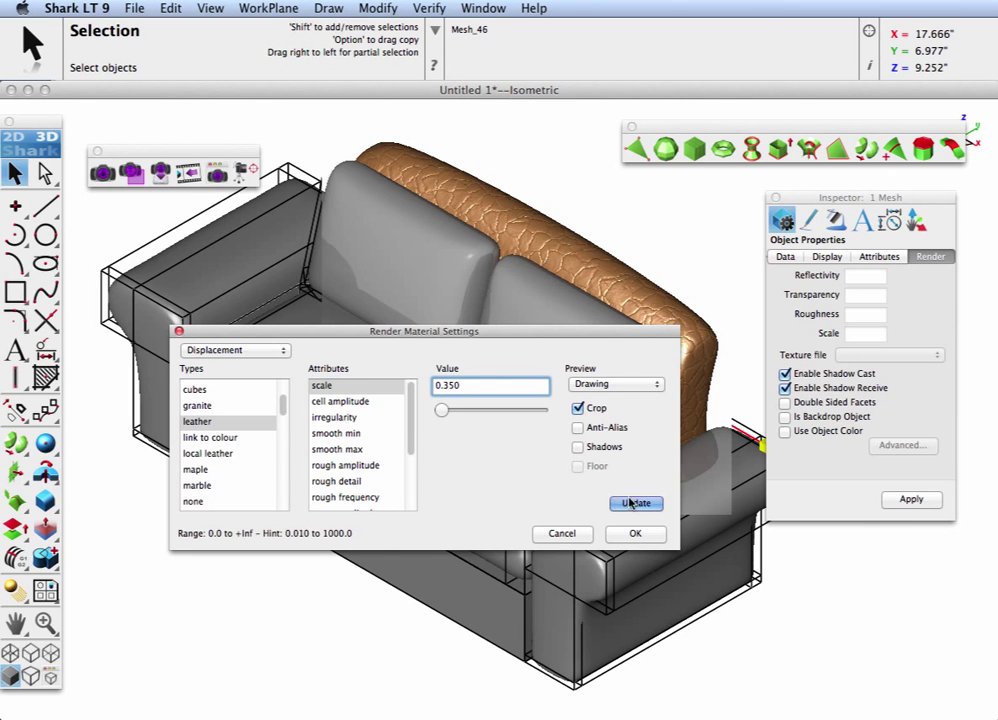
click(637, 503)
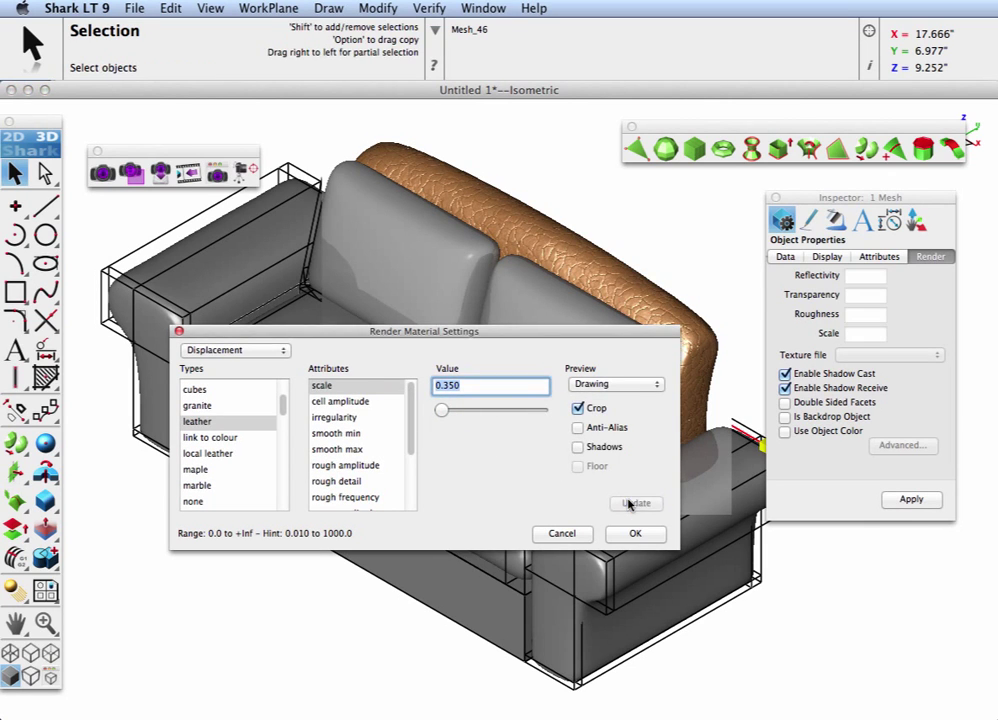
click(638, 532)
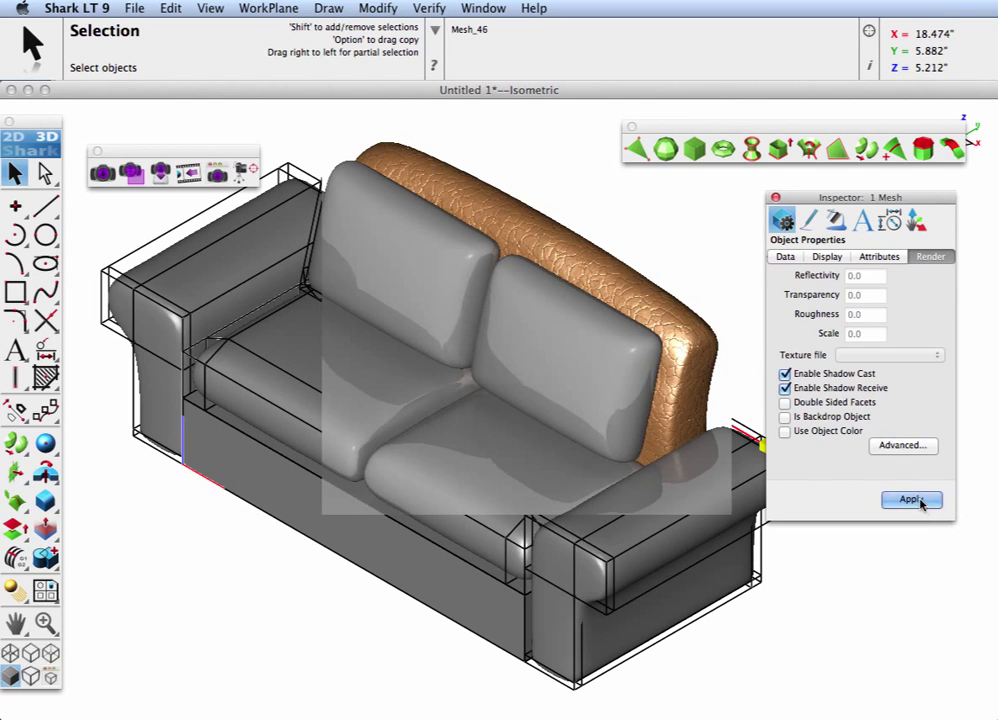
click(912, 500)
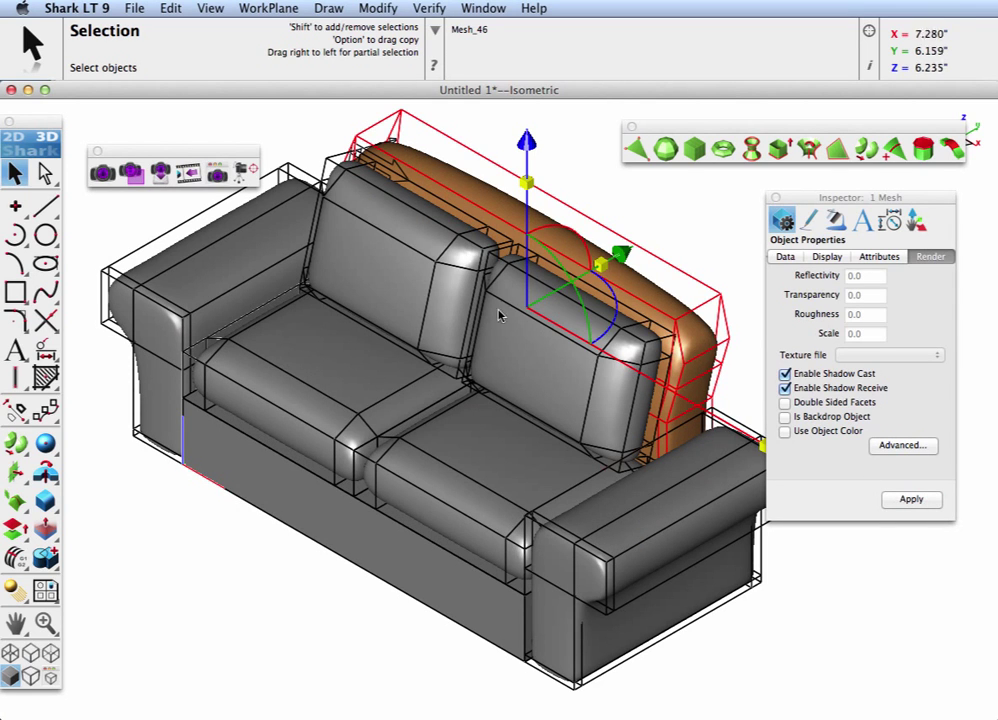
- Copy the backrest's brown leather attributes with the Eye Dropper to both armrests and the sofa base
drag(43, 168, 76, 176)
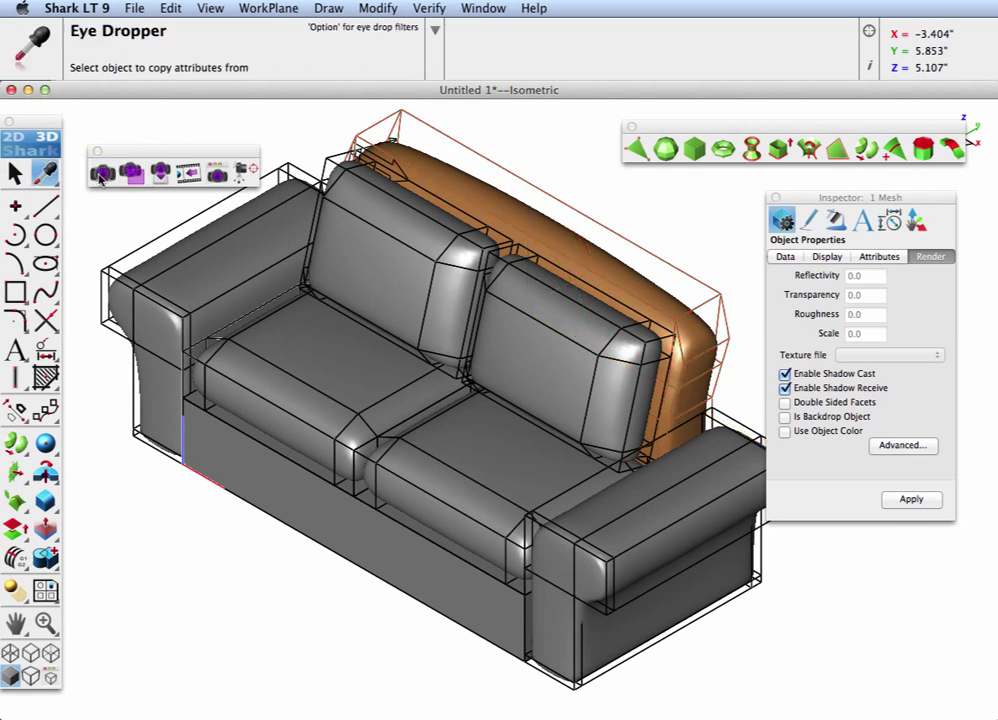
click(422, 169)
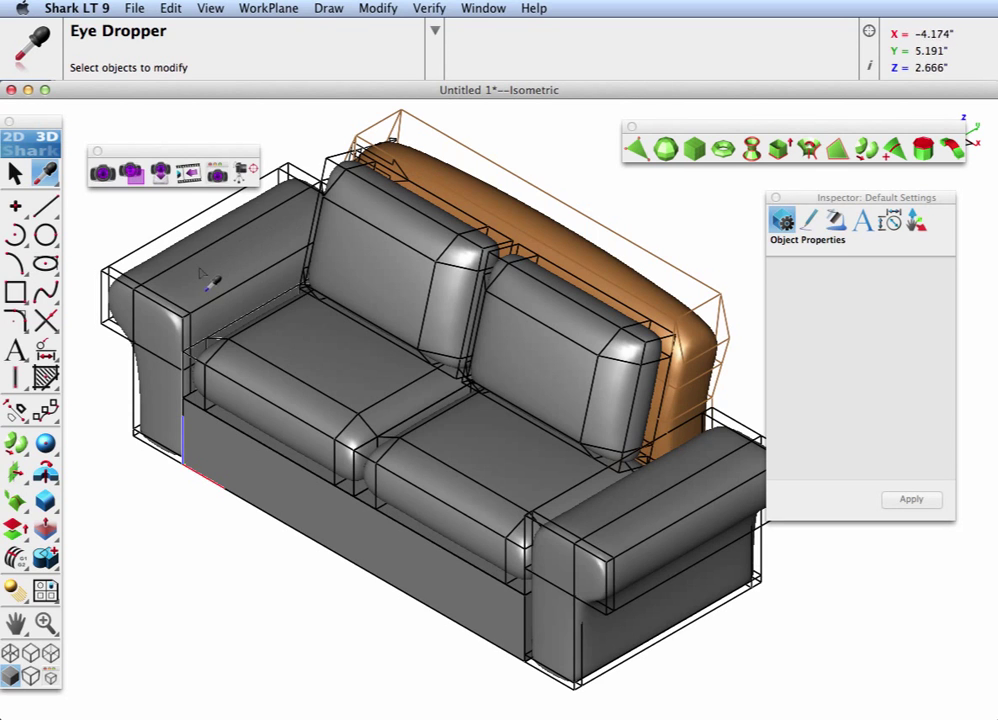
click(160, 225)
click(390, 505)
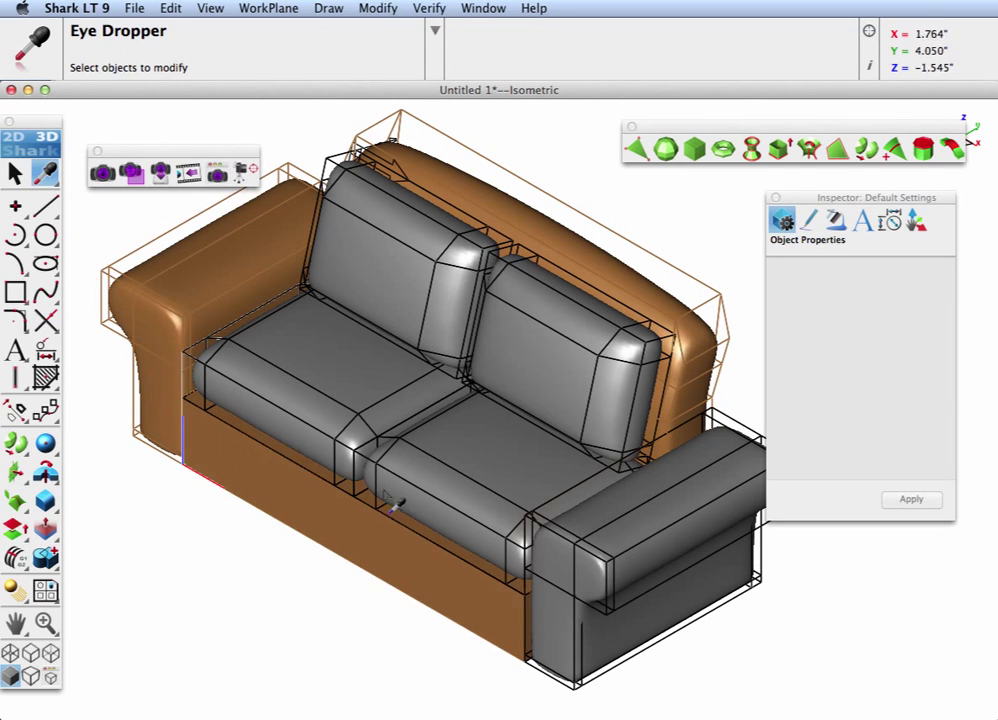
click(615, 633)
- Copy the same brown leather attributes to the two seat cushions and the two back cushions
click(267, 328)
click(375, 401)
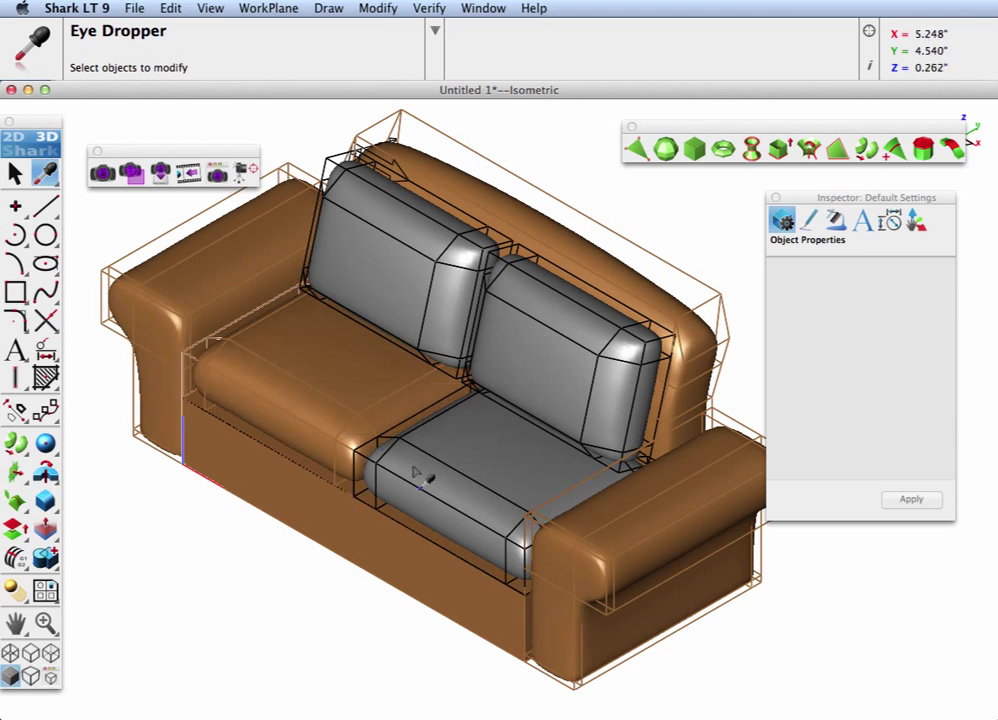
click(436, 488)
click(510, 494)
click(419, 291)
click(478, 292)
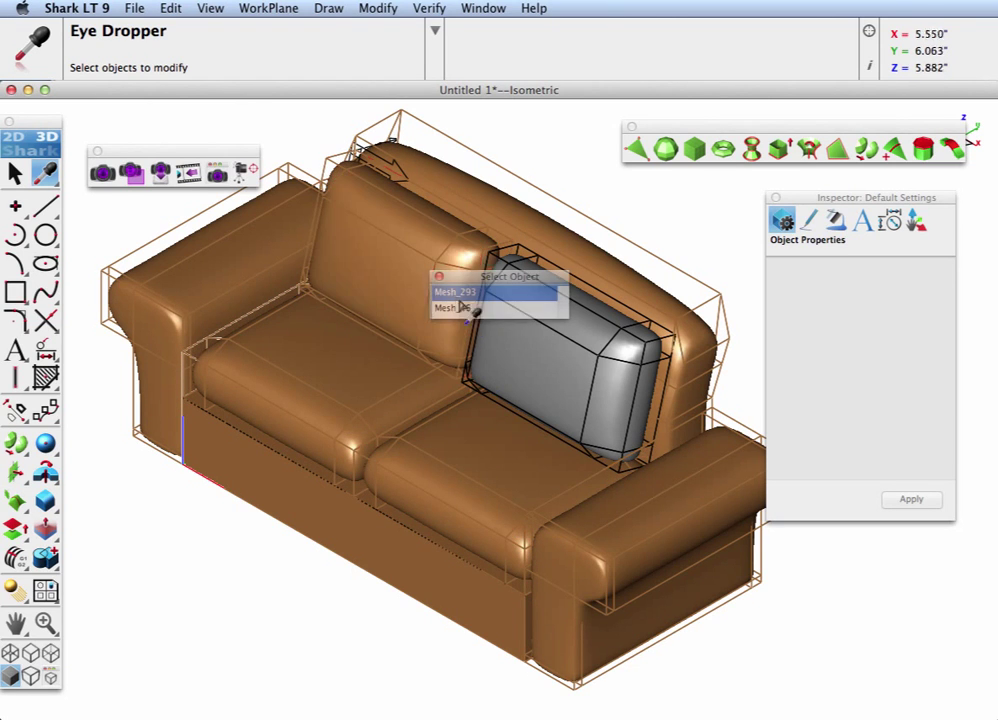
click(566, 362)
click(580, 363)
- Render the entire leather sofa with shadows on and a drop shadow, and close the object inspector
click(103, 173)
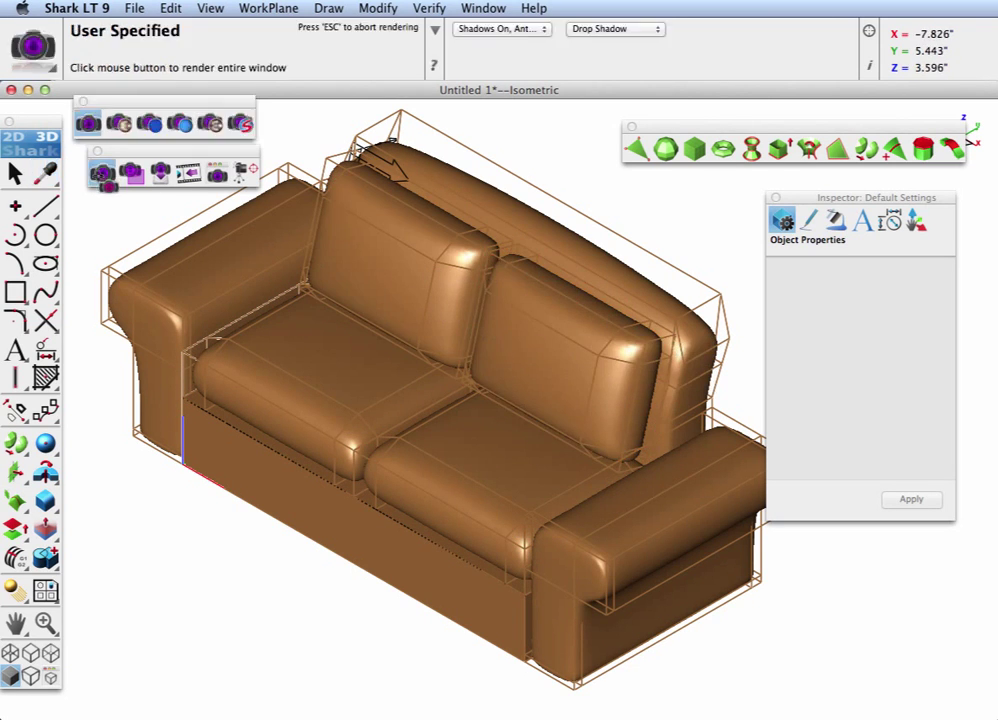
click(108, 212)
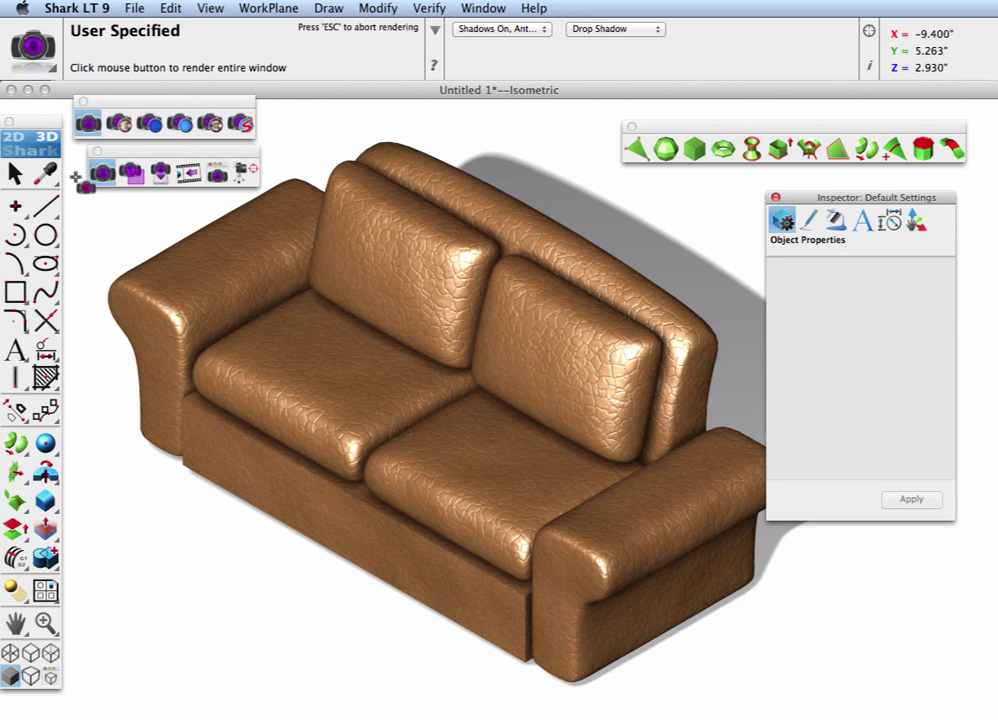
click(15, 172)
click(775, 197)
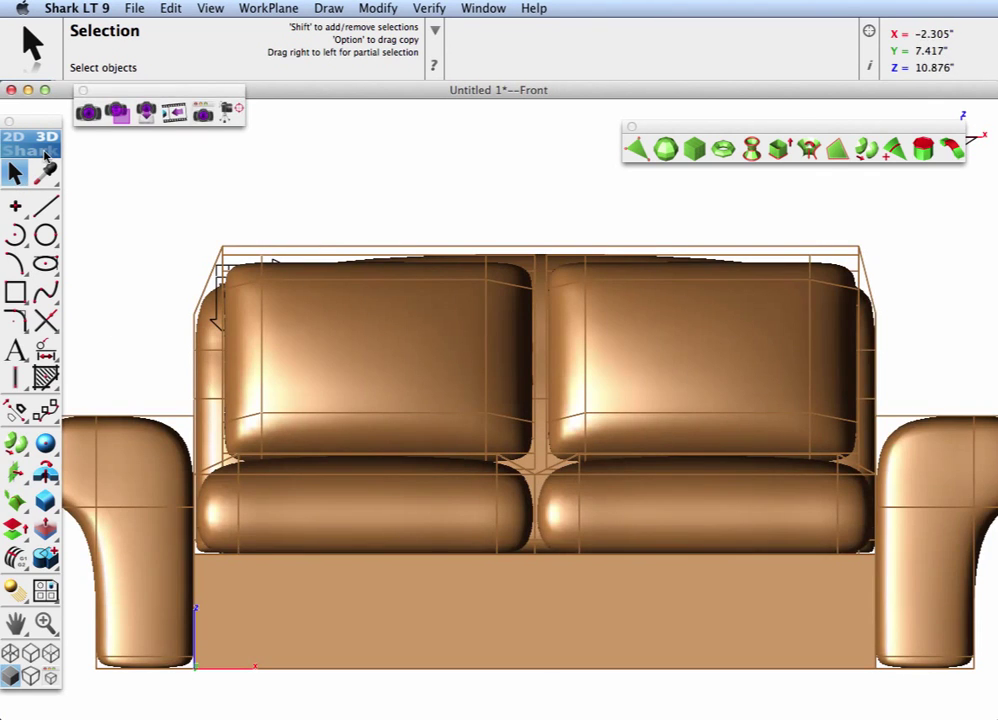
- Hide the sofa's left back cushion and left seat cushion in the front view
click(374, 330)
right_click(420, 326)
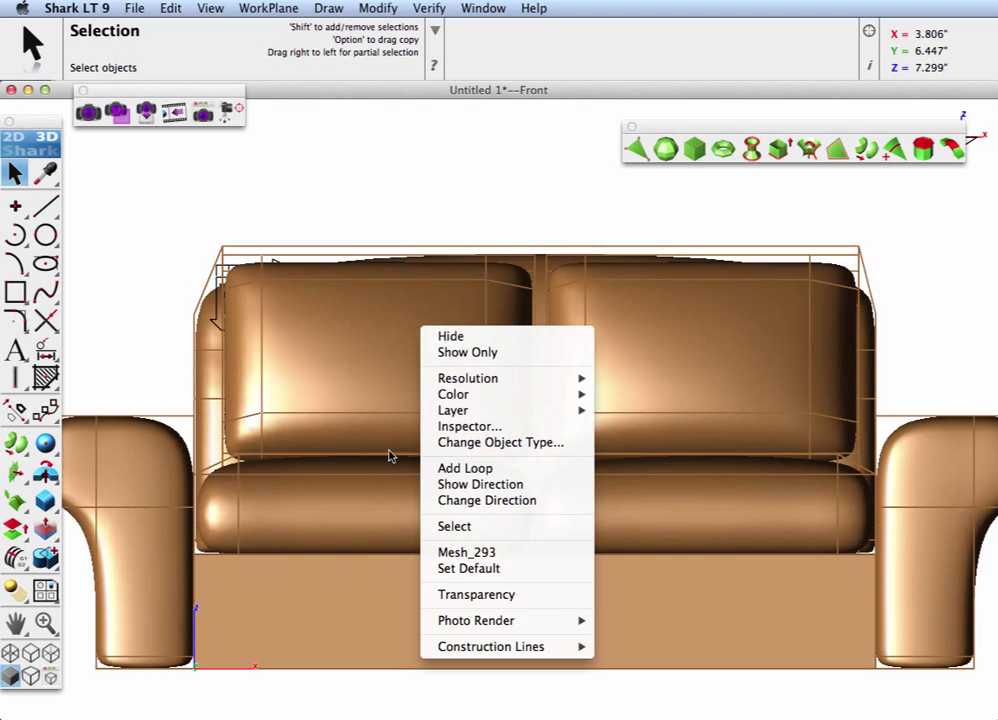
click(486, 337)
click(403, 474)
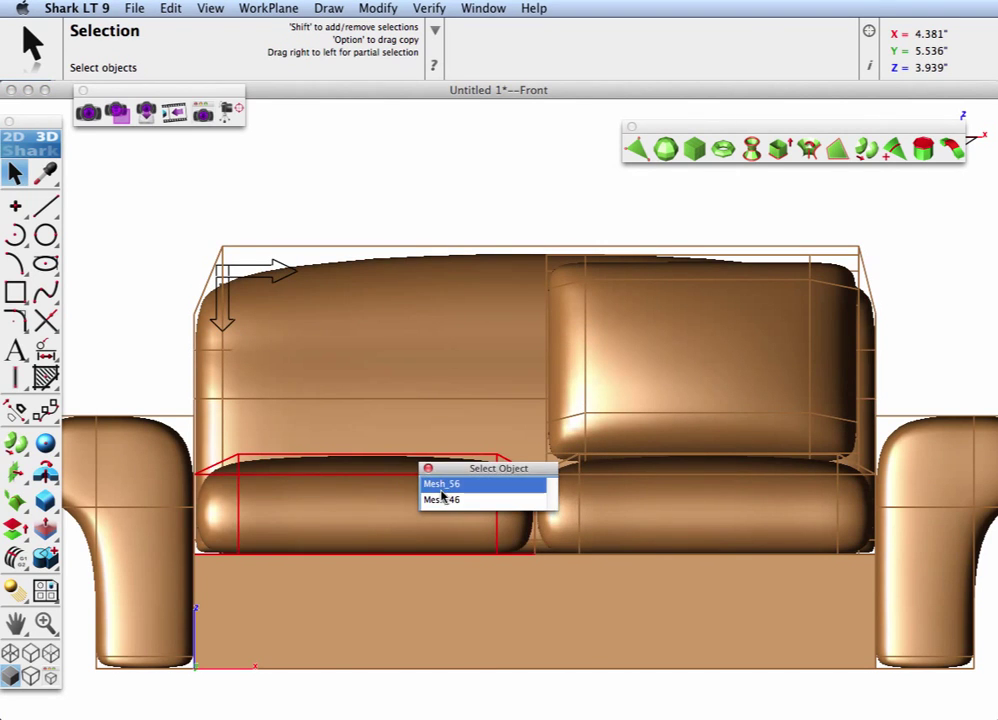
right_click(445, 488)
click(471, 499)
- Hide the right back cushion and the right seat cushion so only the frame parts are shown
click(620, 388)
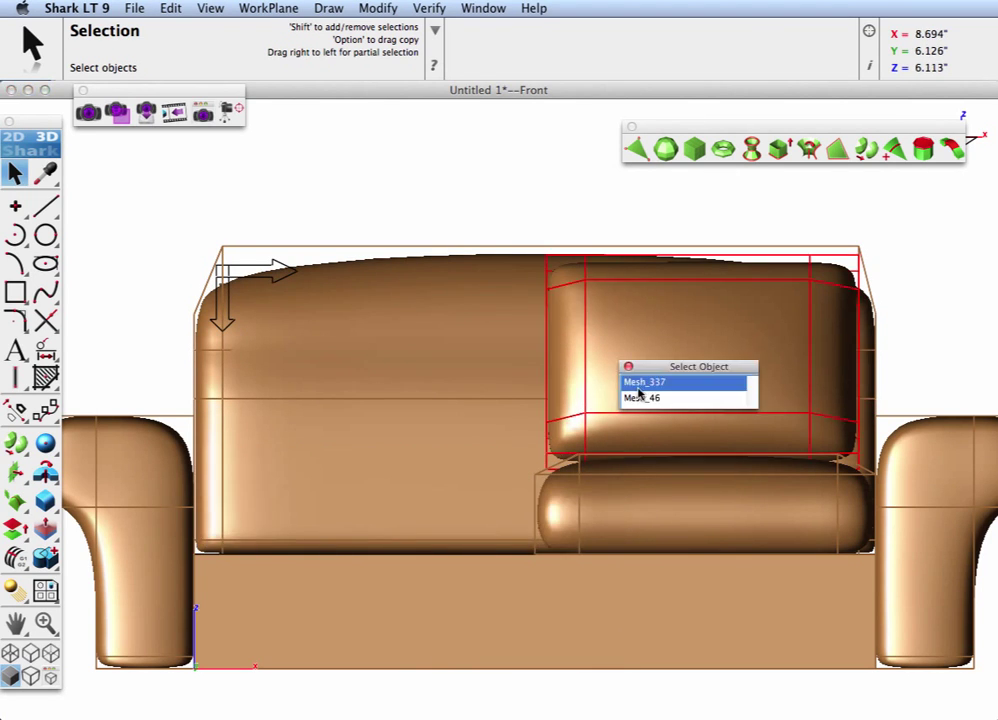
right_click(640, 386)
click(668, 396)
click(655, 508)
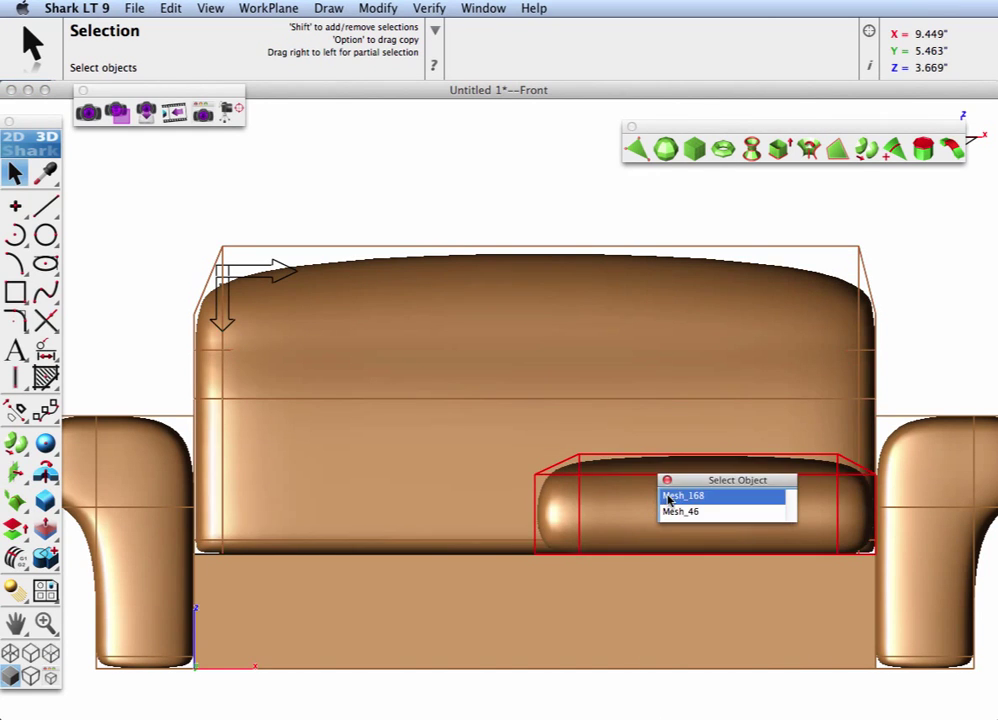
right_click(668, 495)
click(698, 503)
- Stretch the sofa by translating its left armrest and left-side points from the base's top front right corner to that edge's midpoint
scroll(593, 470, down, 3)
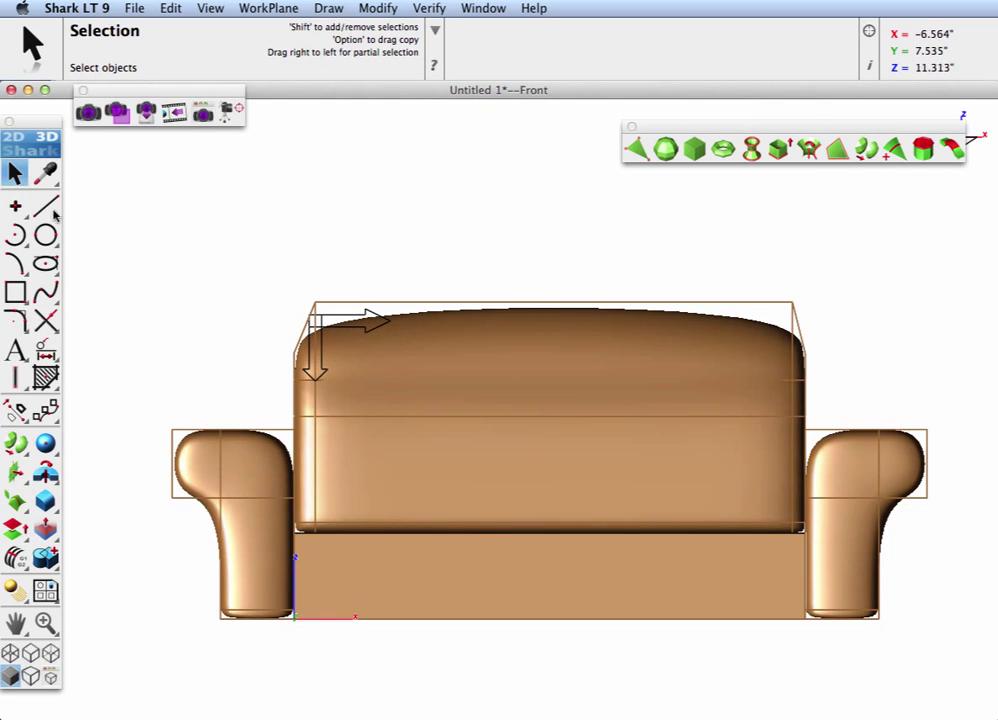
drag(115, 253, 601, 677)
key(super+i)
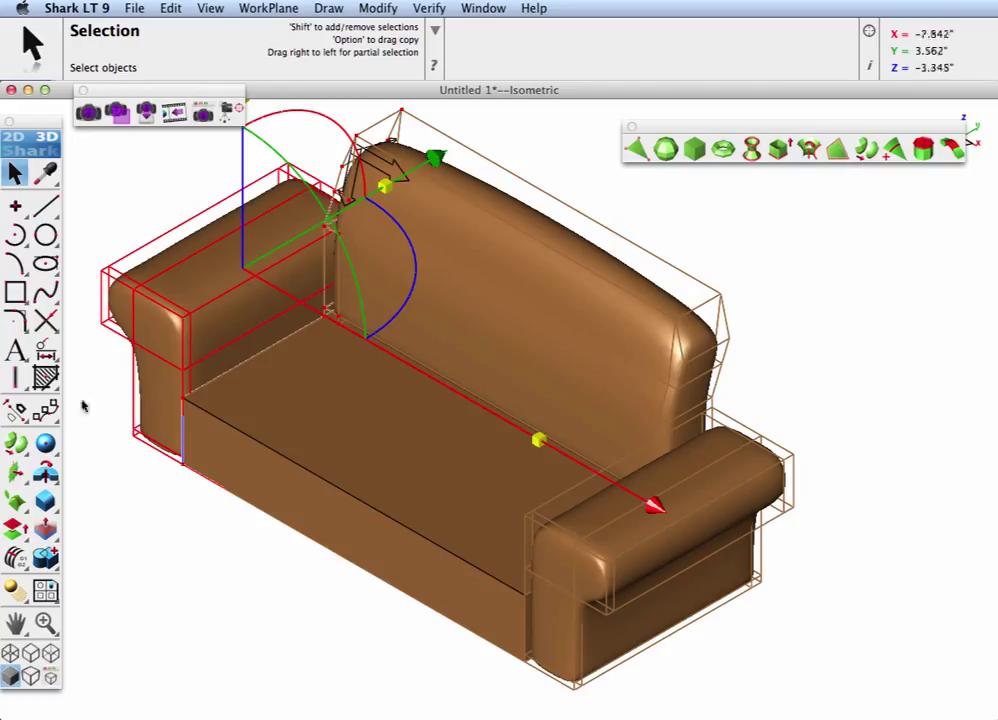
drag(18, 414, 50, 416)
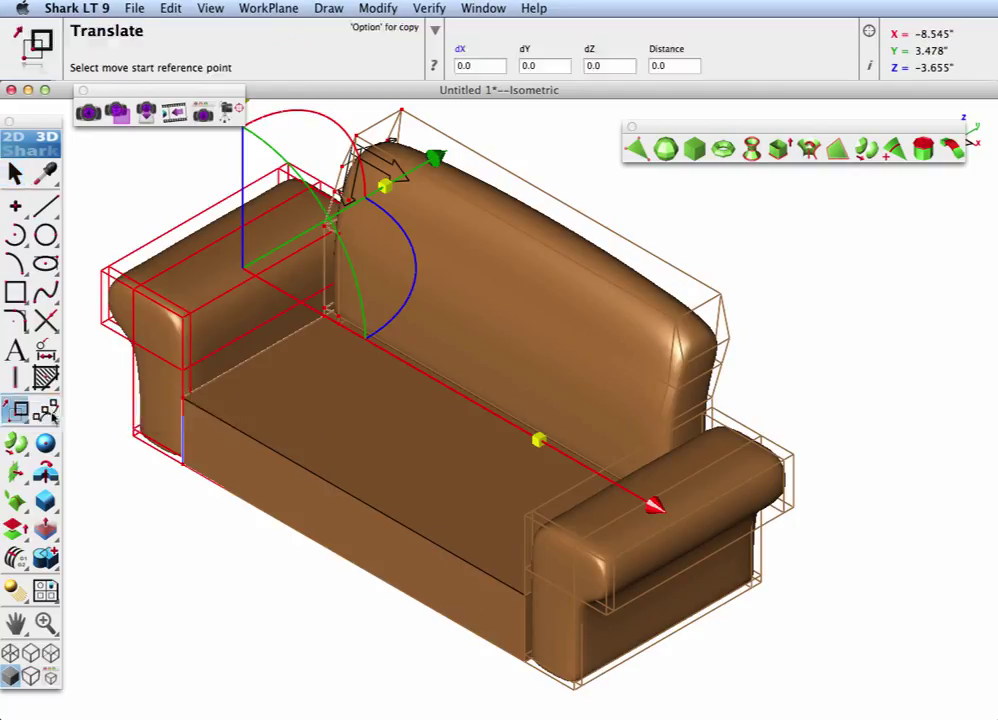
click(528, 598)
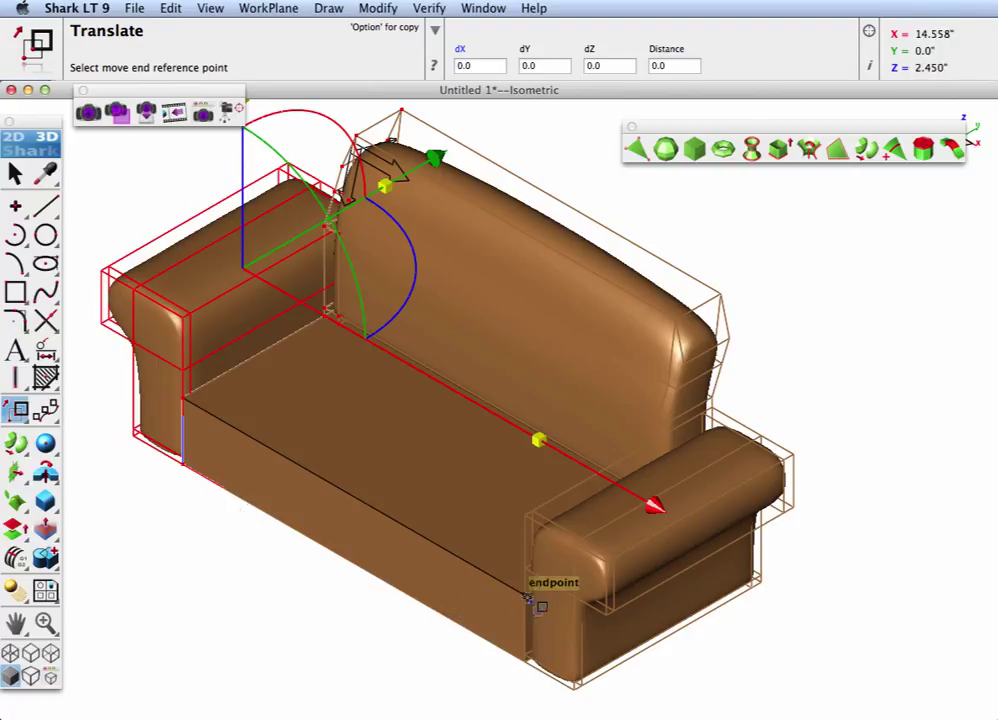
click(368, 505)
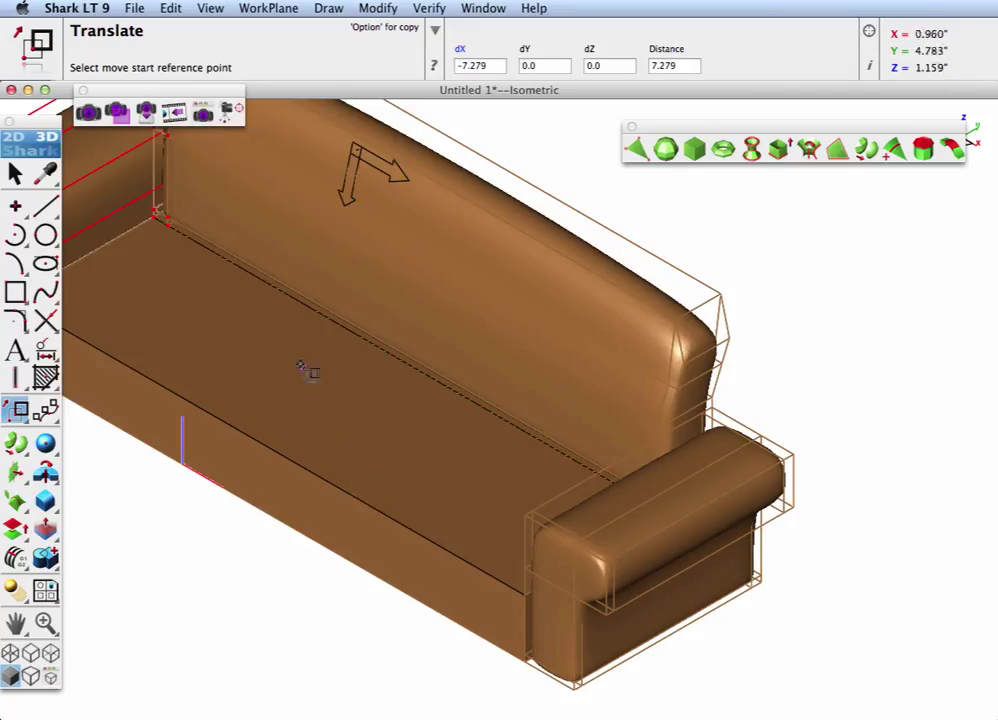
key(super+f)
- Deselect the stretched sofa parts and show all hidden objects again
click(15, 174)
click(147, 441)
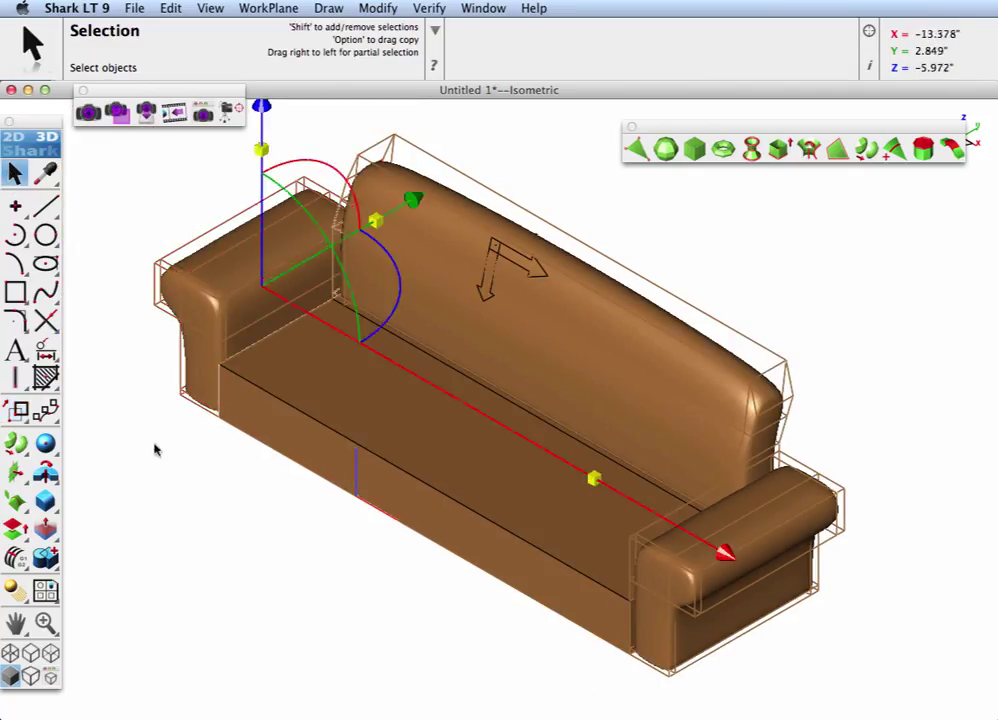
right_click(137, 432)
mouse_move(221, 710)
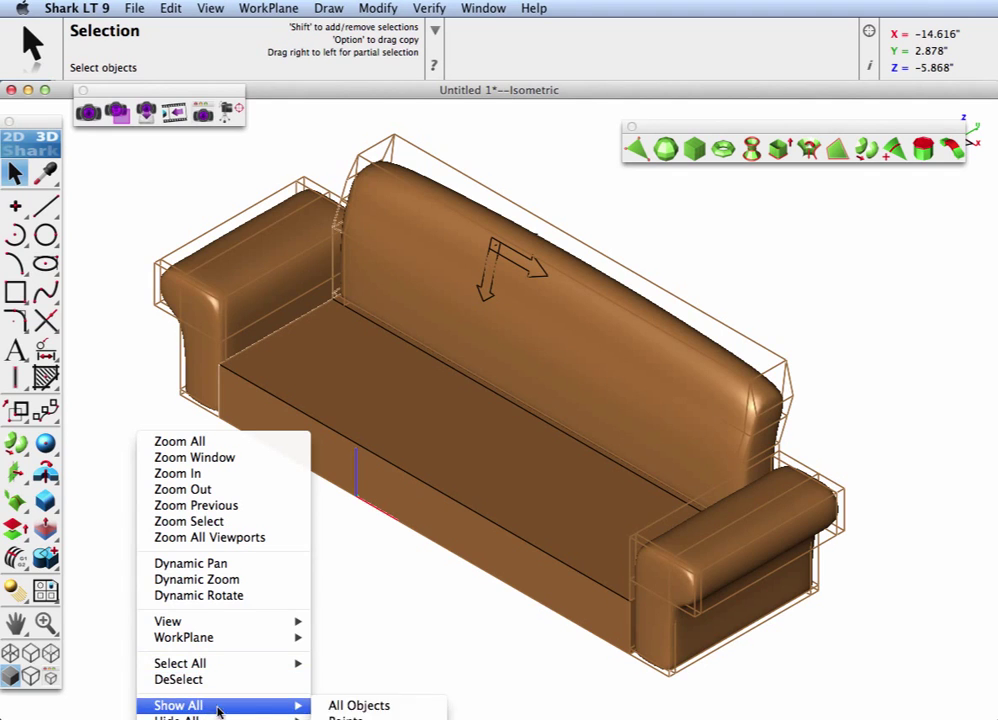
click(332, 705)
- Copy the left seat and back cushions into the empty left space, snapping by the seat cushion's bottom front vertices
scroll(270, 470, up, 2)
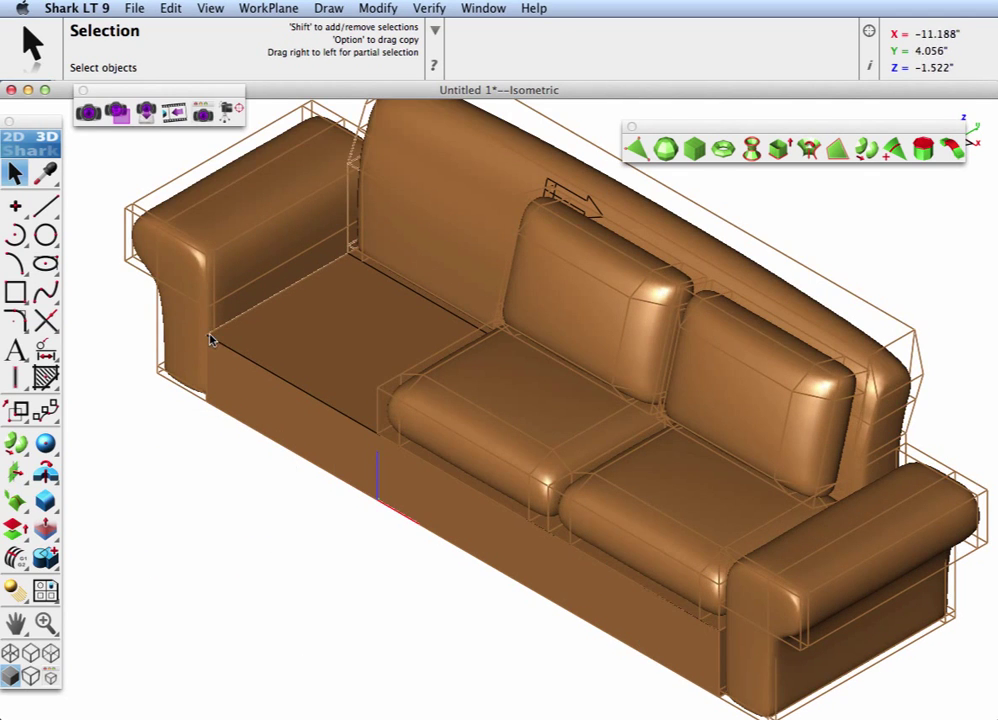
click(479, 399)
click(505, 387)
shift+click(590, 287)
click(620, 284)
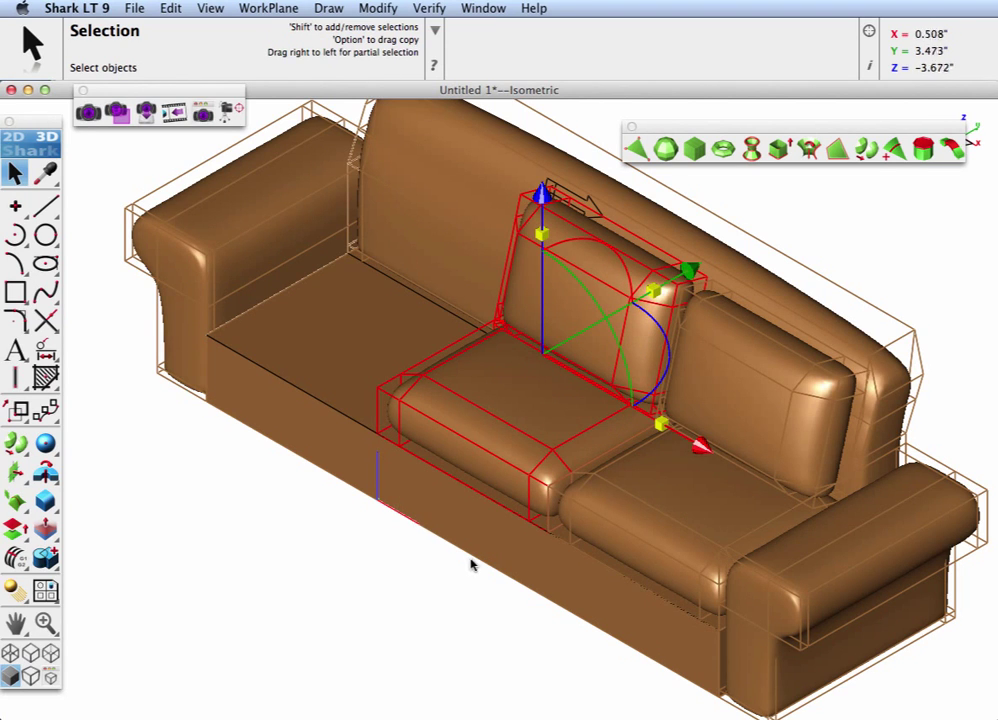
key(alt)
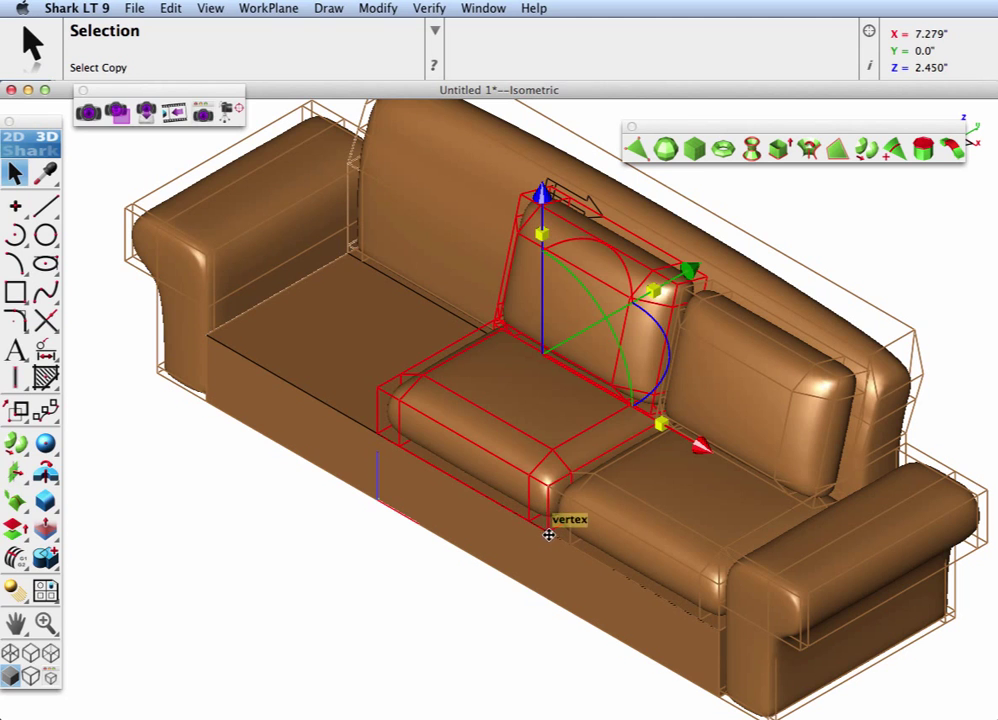
alt+drag(548, 526, 376, 431)
click(312, 504)
- Render the whole three-seat sofa from a lower, rotated viewpoint with shadows on and a drop shadow
middle_drag(731, 594, 735, 537)
click(88, 112)
click(200, 245)
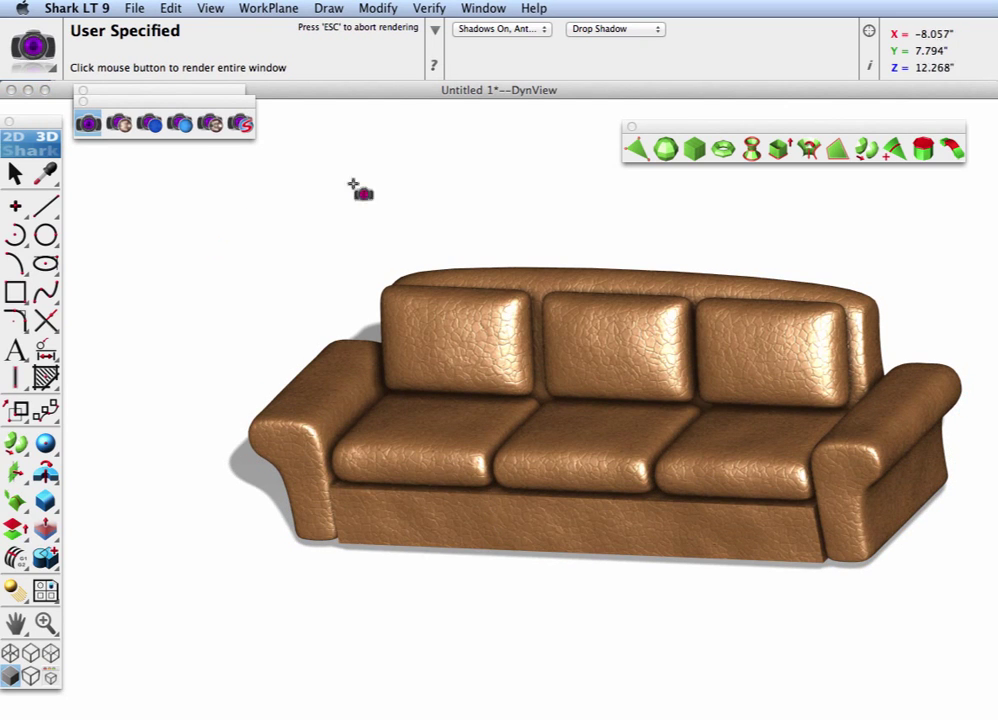
- Open the Render Library and render the whole three-seat sofa in the isometric view
click(483, 8)
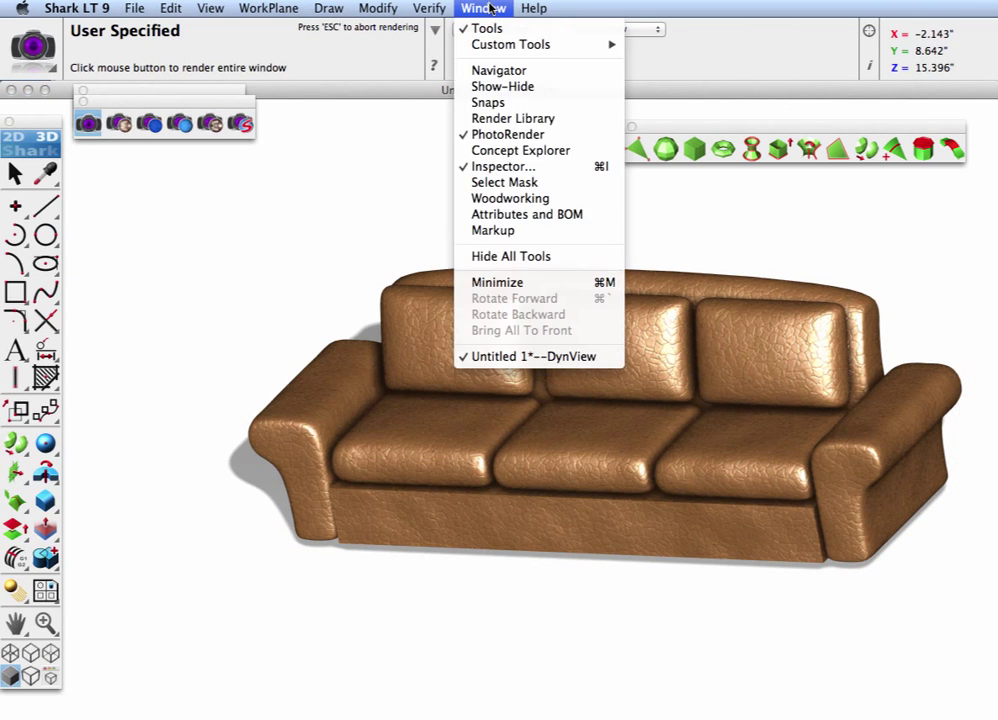
click(512, 118)
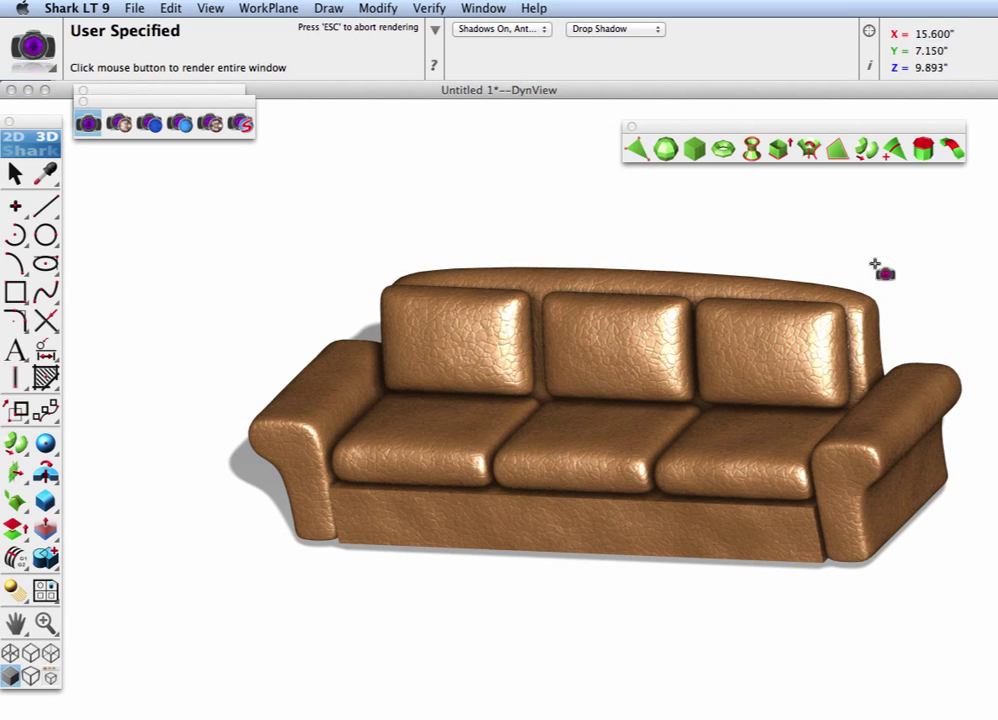
key(super+i)
key(super+f)
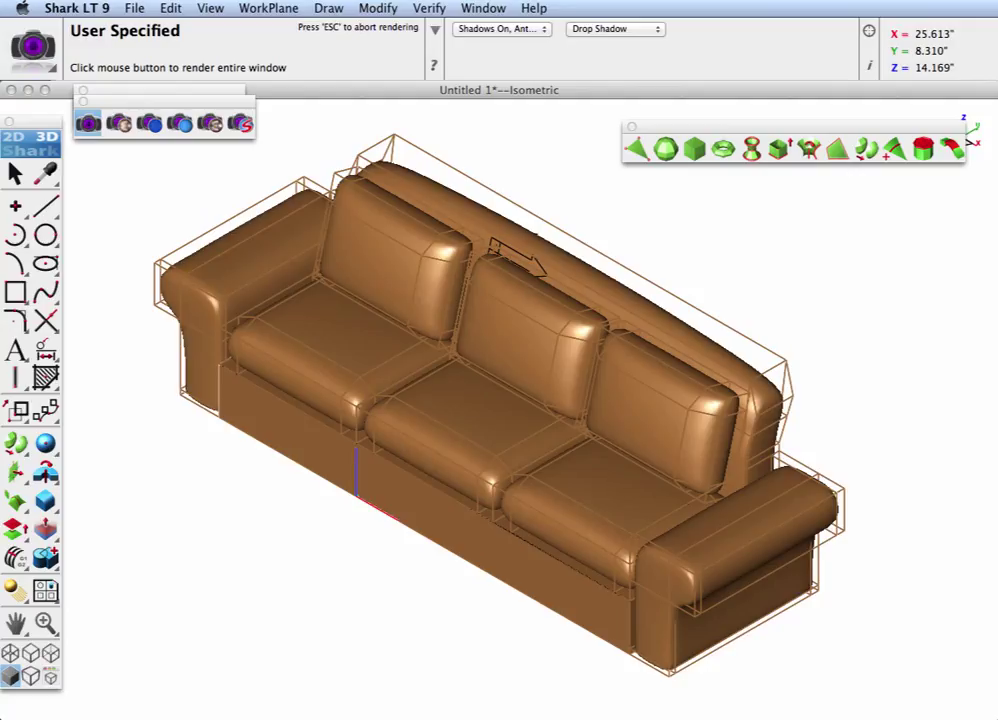
key(Escape)
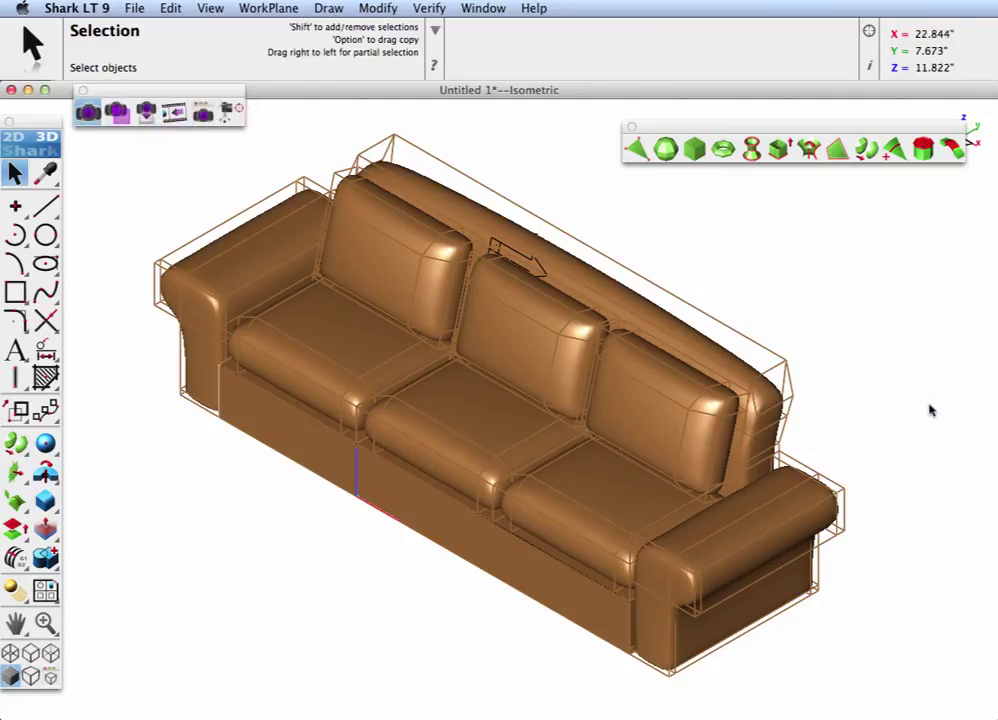
click(88, 115)
click(92, 189)
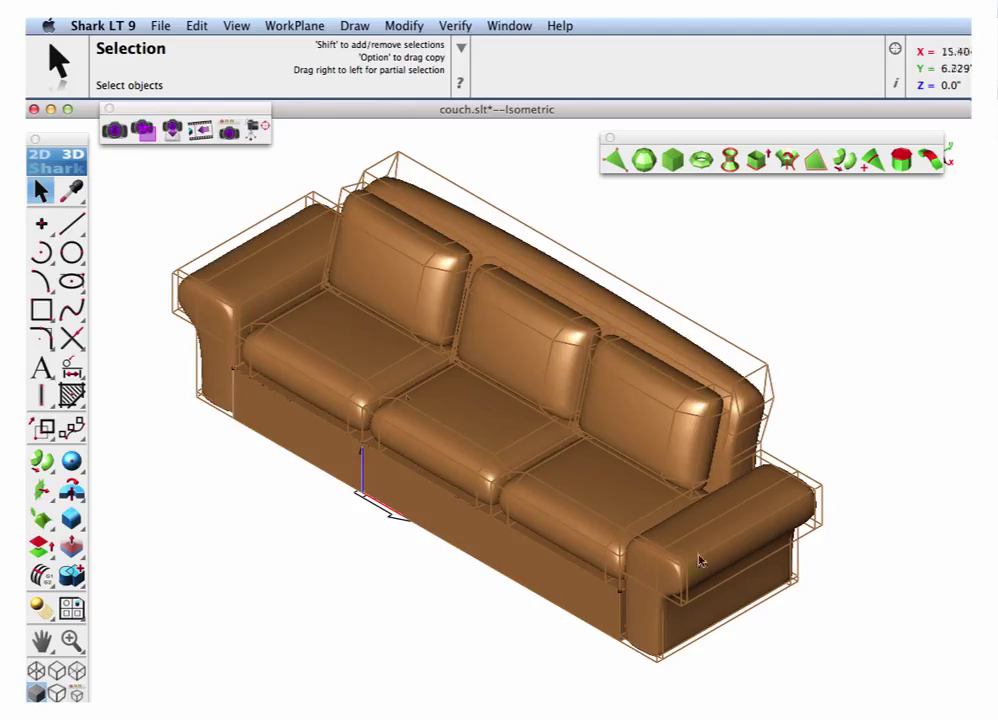
- Turn off Show Points for all sofa objects and deselect them
key(super+a)
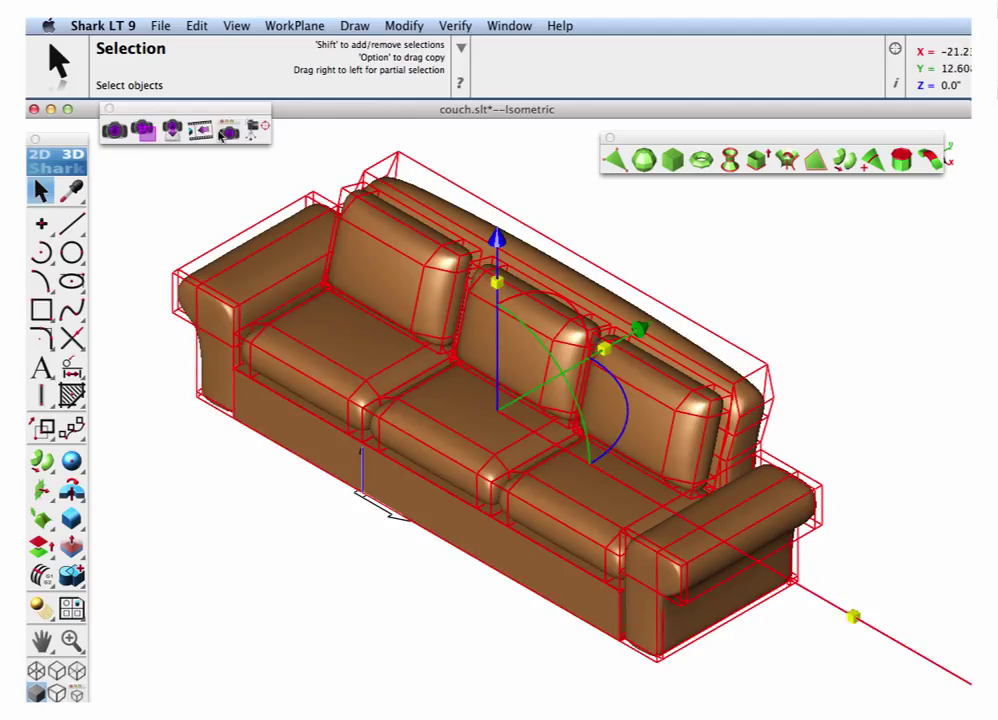
click(190, 24)
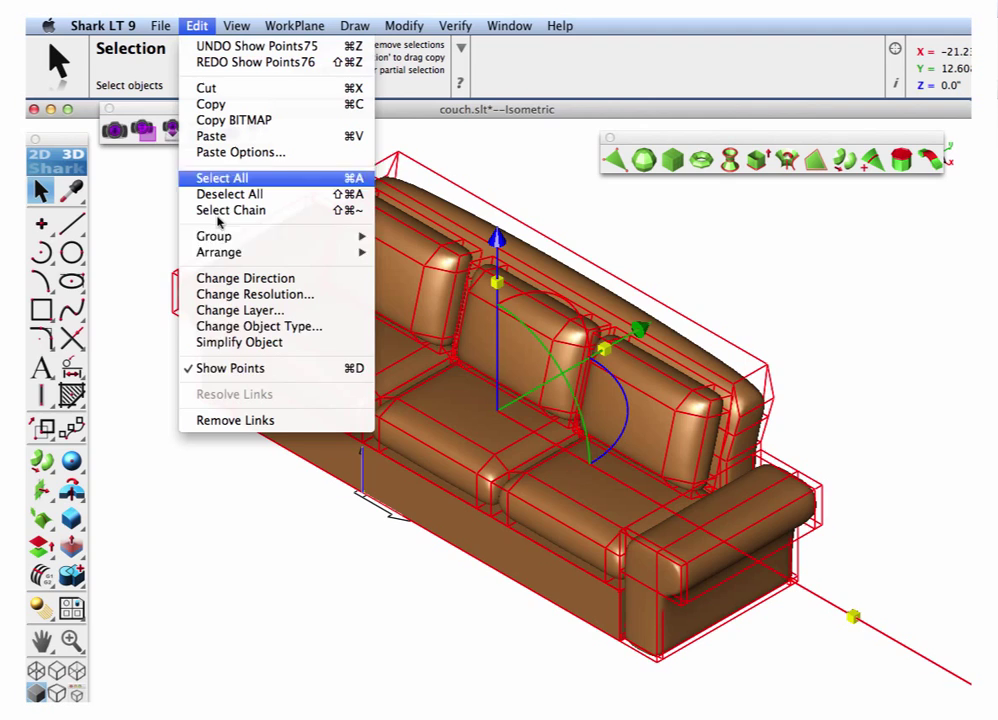
click(228, 368)
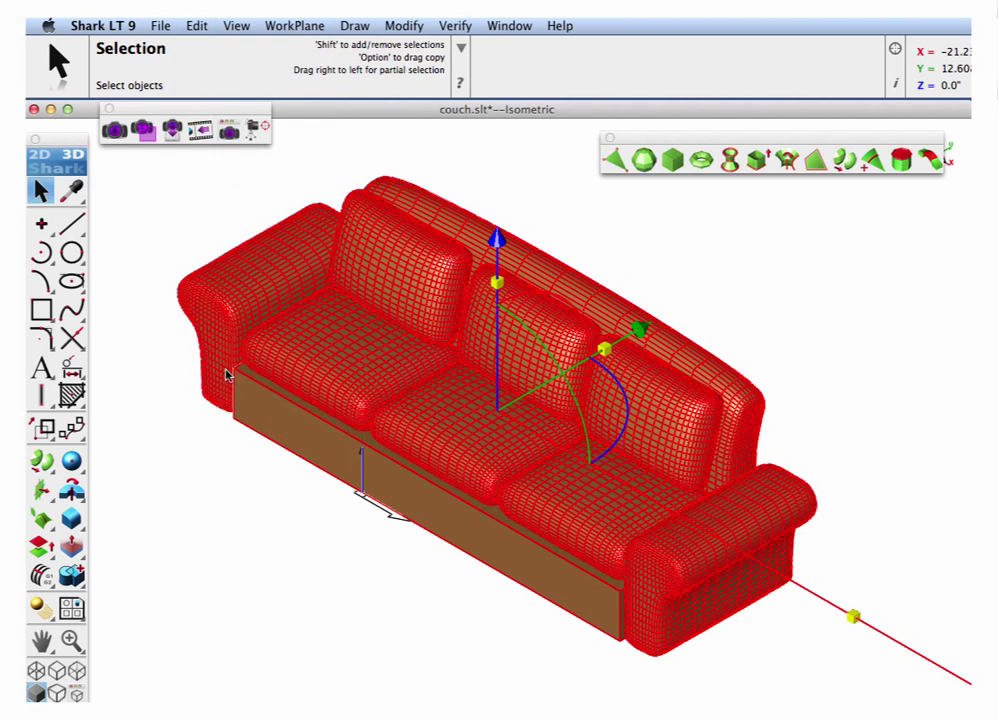
click(147, 405)
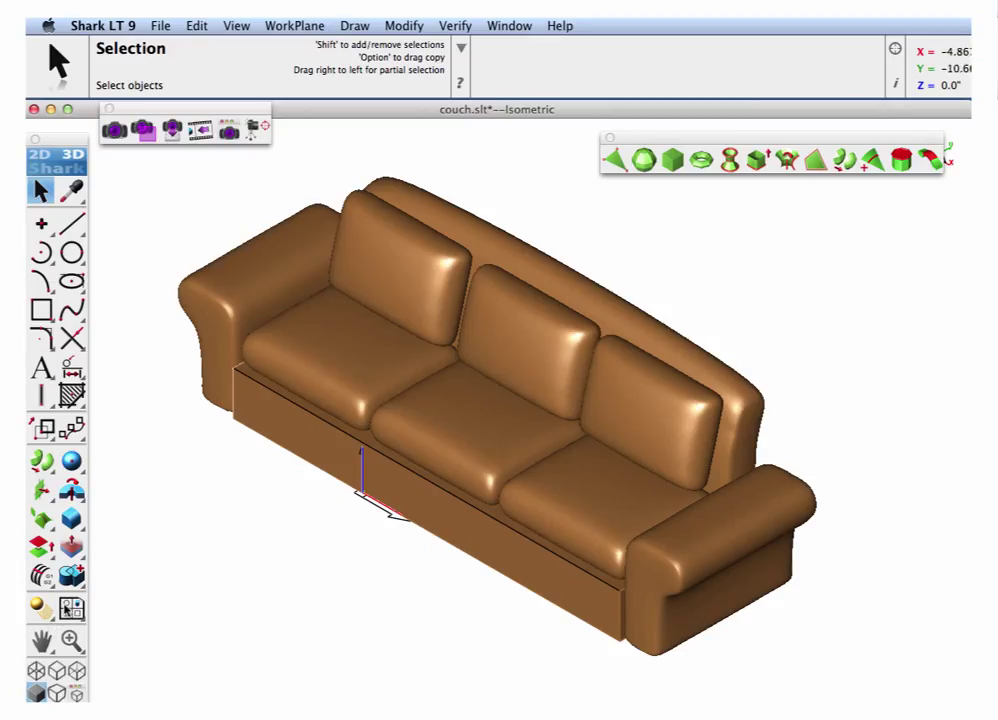
- Create a drawing sheet of the whole sofa with Model To Sheet, using the A-Landscape.vc3 layout, Phong method and Best Fit scale
double_click(50, 191)
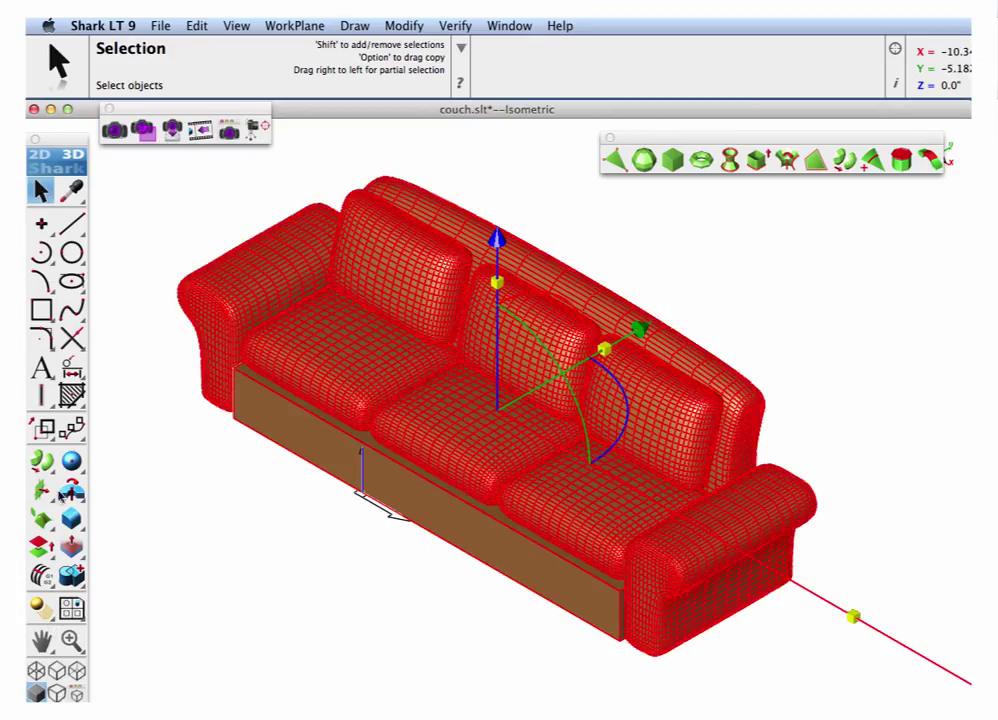
click(71, 608)
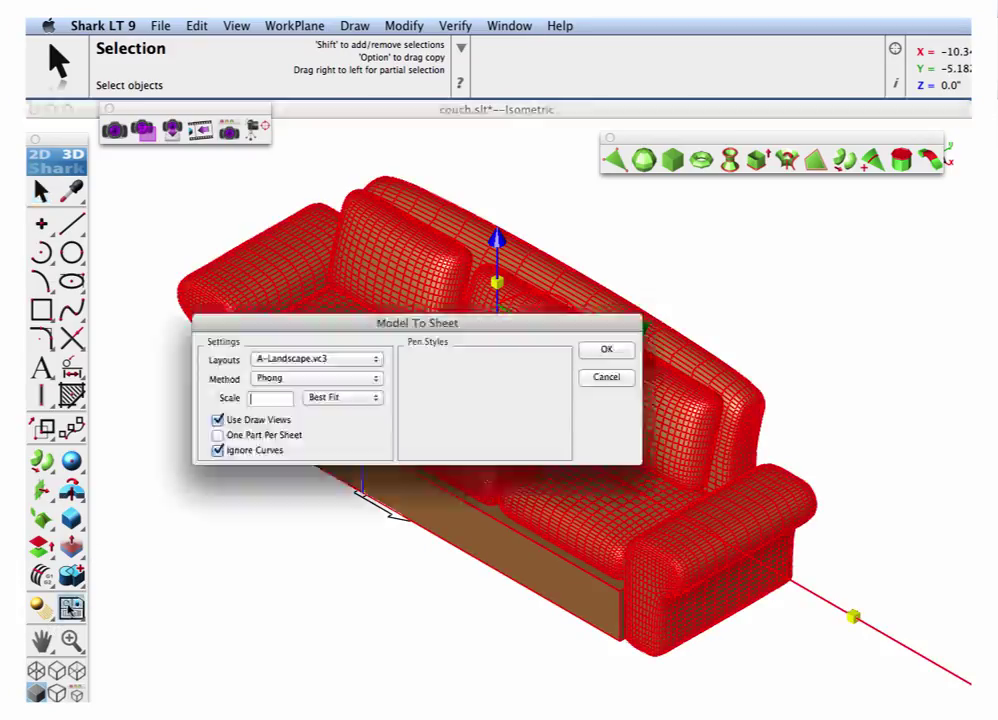
click(314, 358)
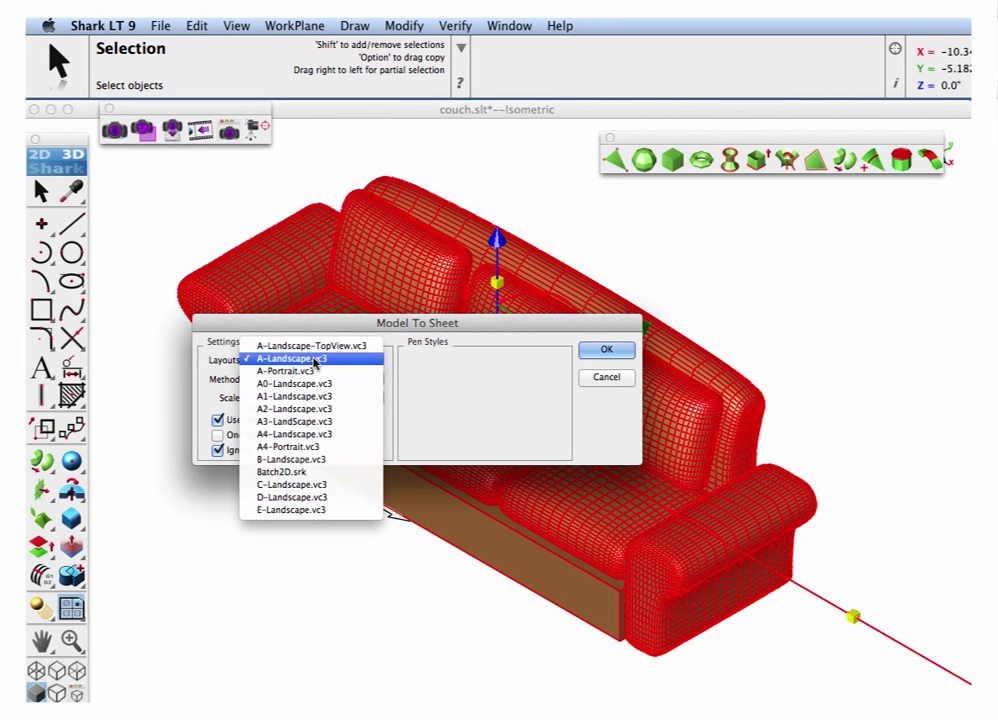
click(314, 359)
click(290, 380)
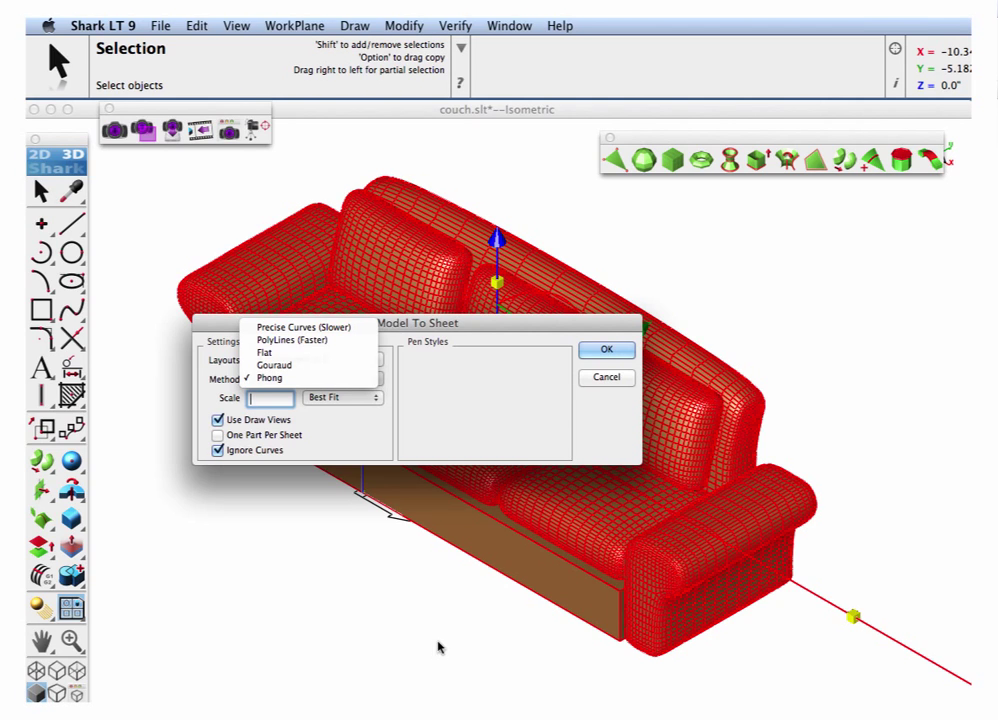
click(450, 477)
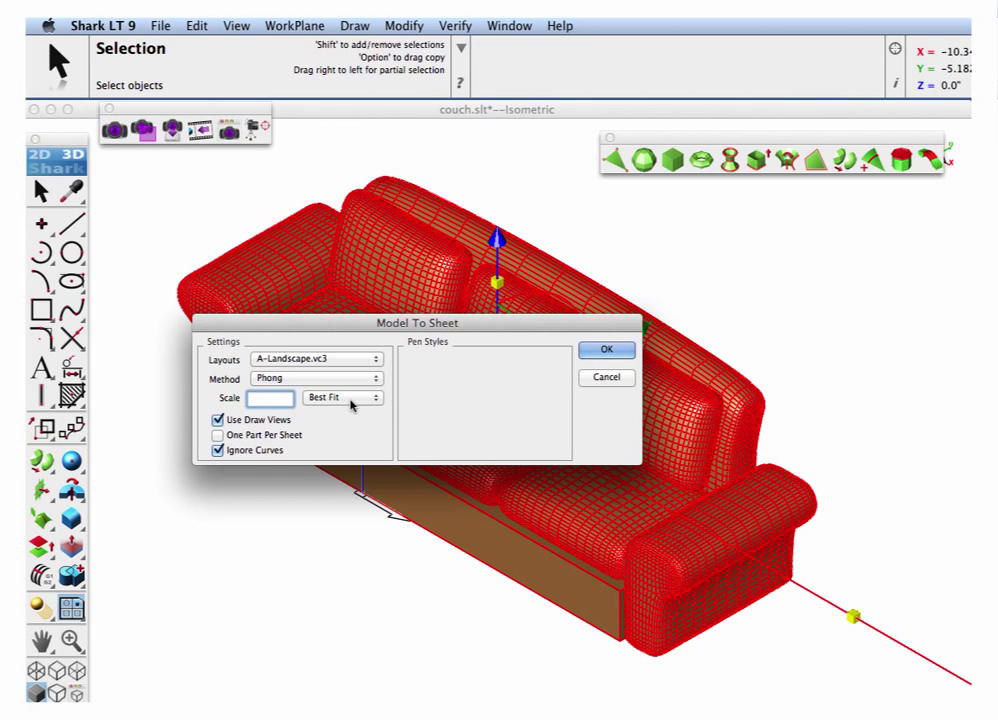
click(605, 350)
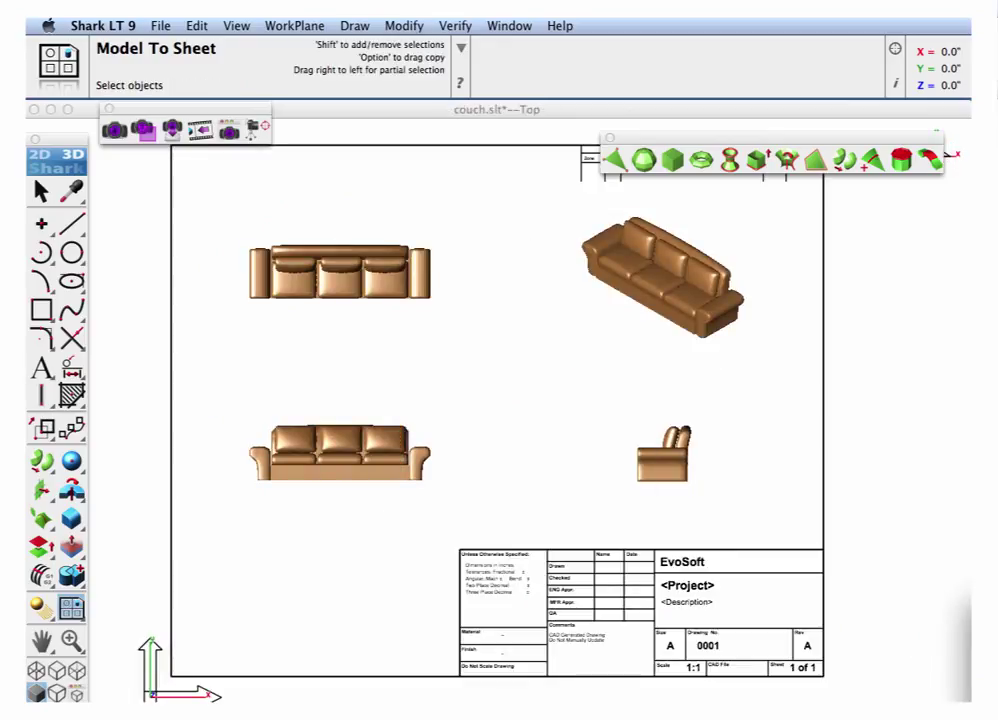
click(860, 590)
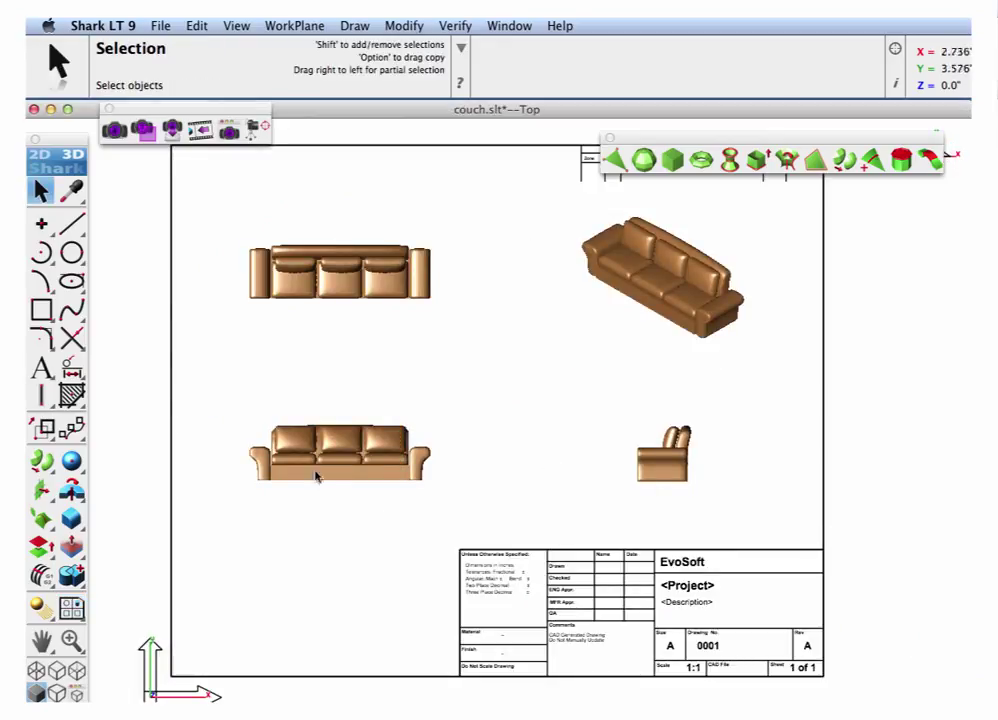
- Add a horizontal dimension below the front view of the sofa, spanning the front base panel between its lower corners
click(264, 504)
scroll(265, 503, up, 3)
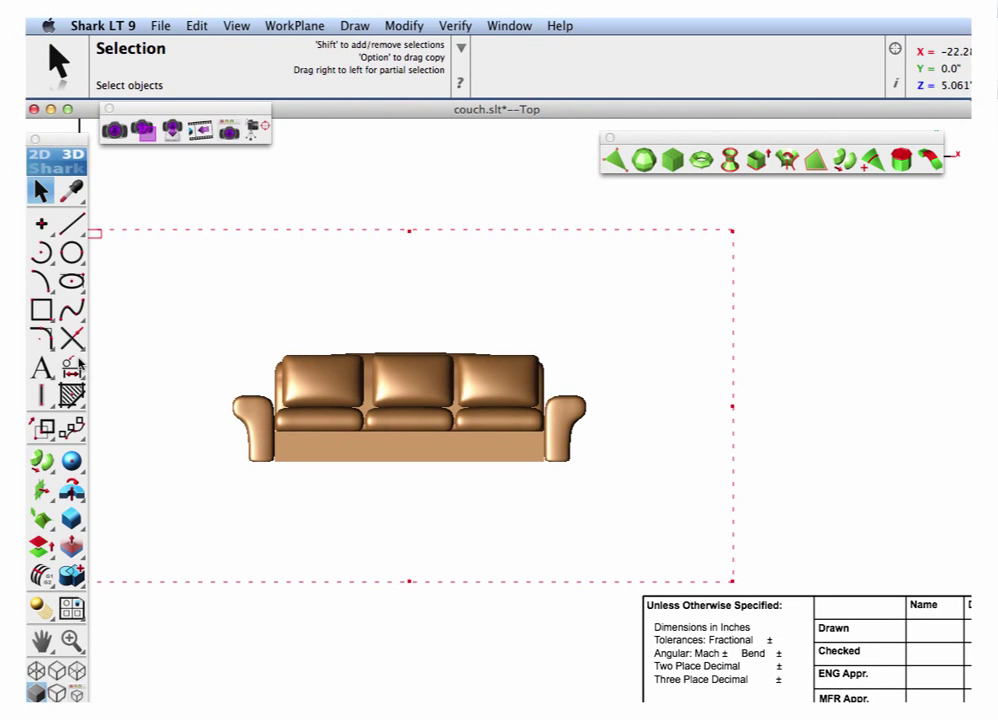
drag(72, 368, 321, 159)
click(372, 188)
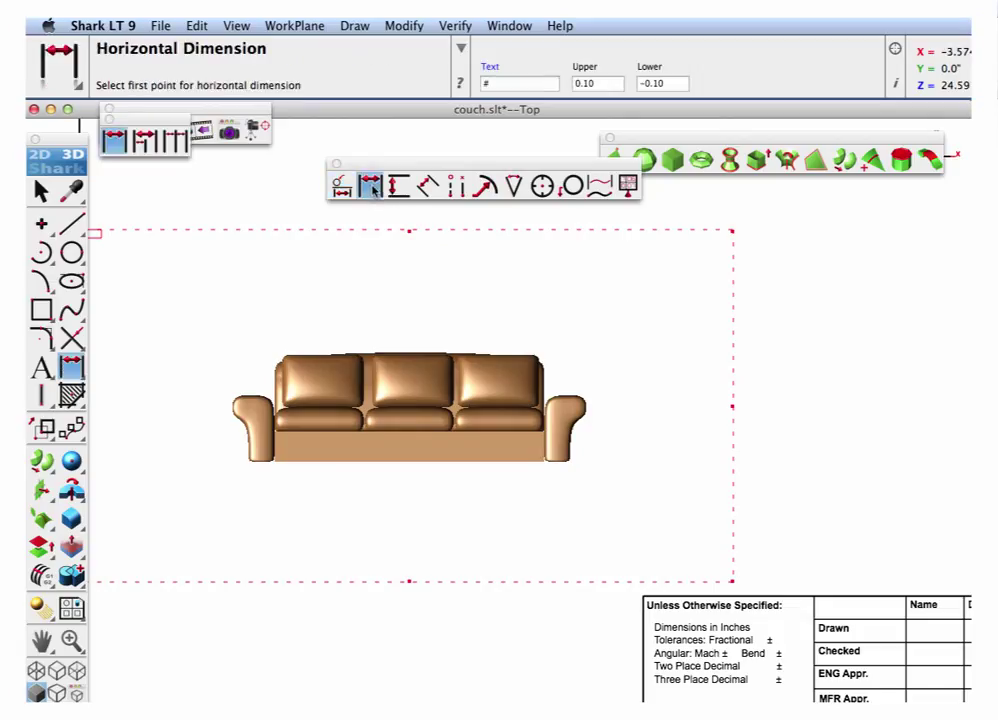
click(273, 463)
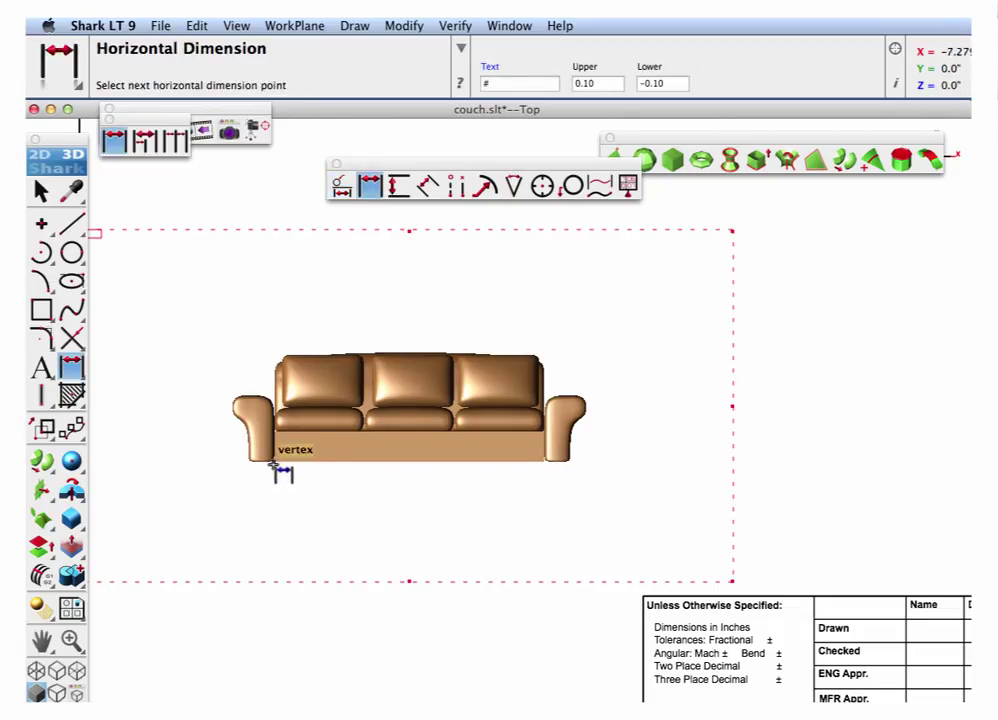
click(545, 460)
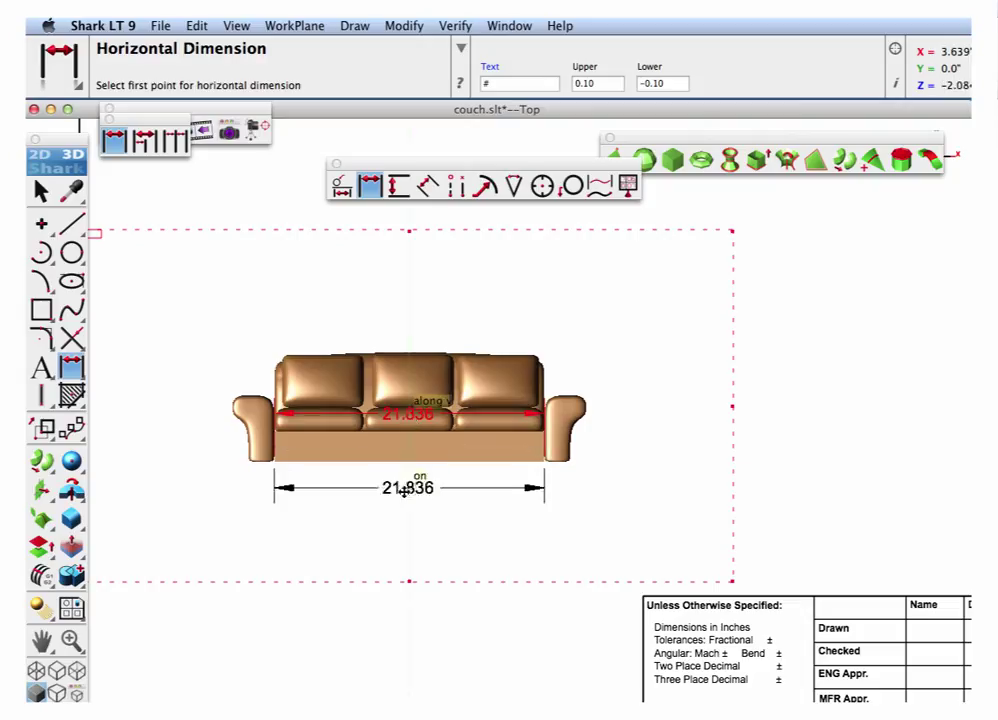
click(424, 489)
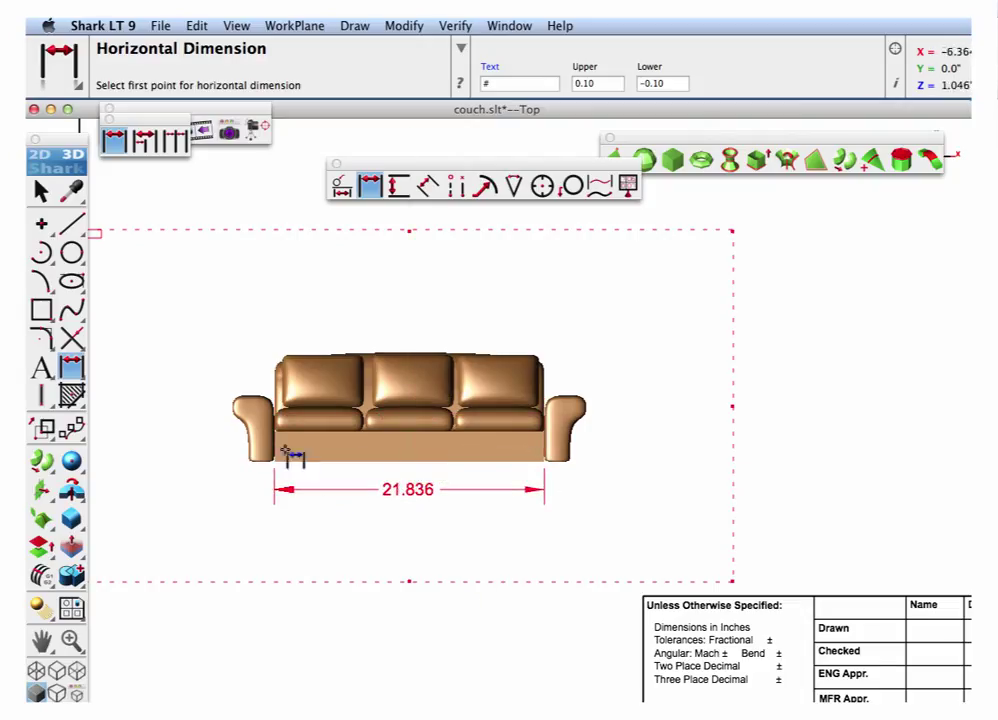
click(46, 189)
click(257, 625)
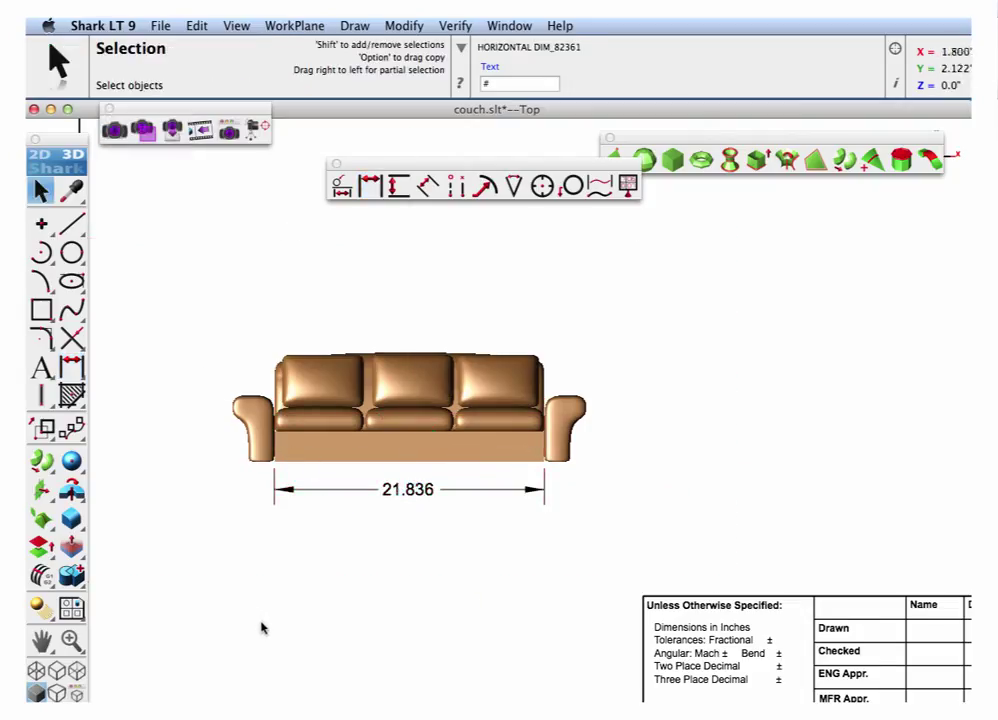
key(super+f)
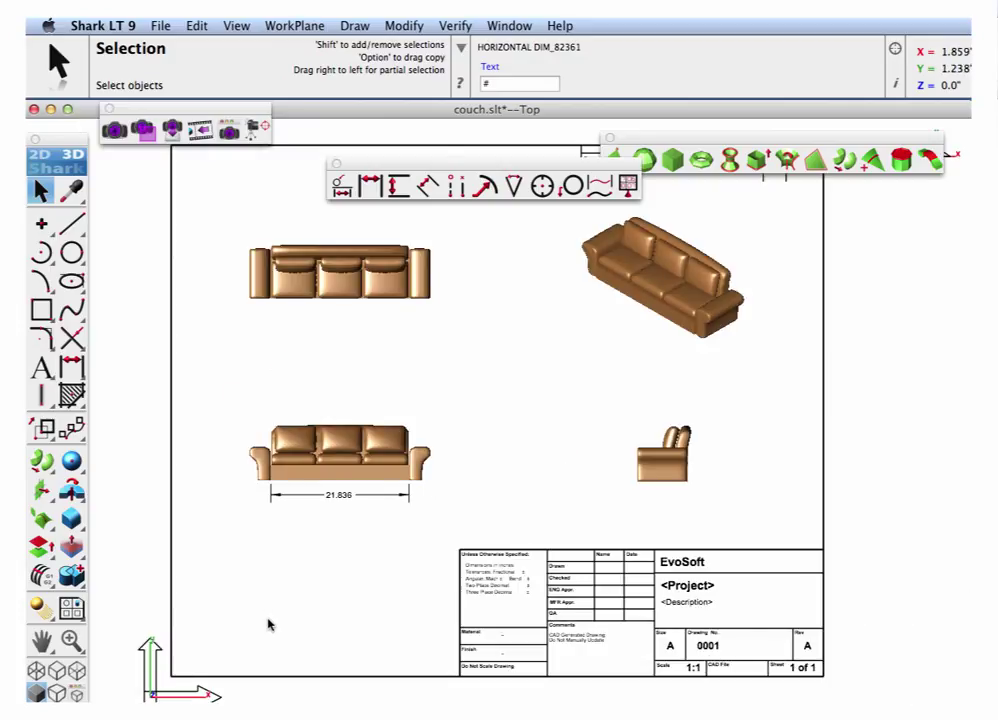